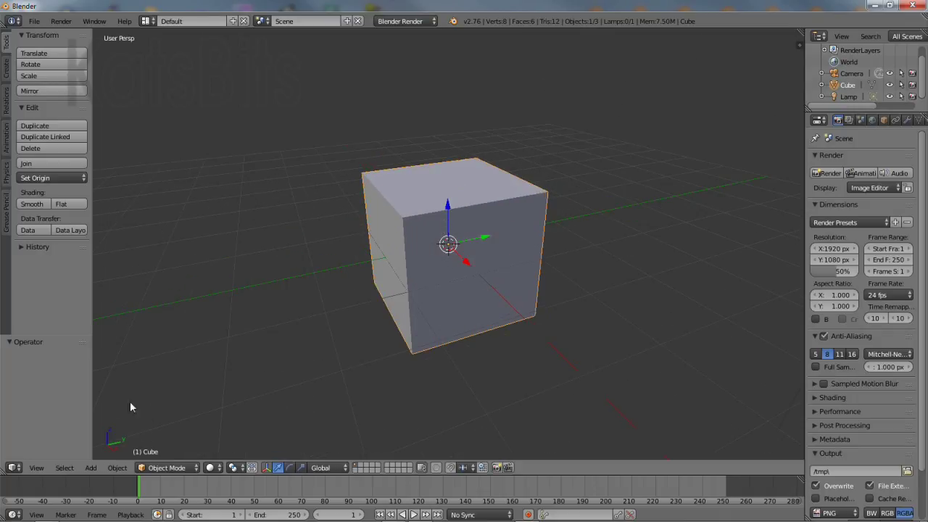
# - Check the cube from the front, then switch it into Edit Mode
pyautogui.click(36, 468)
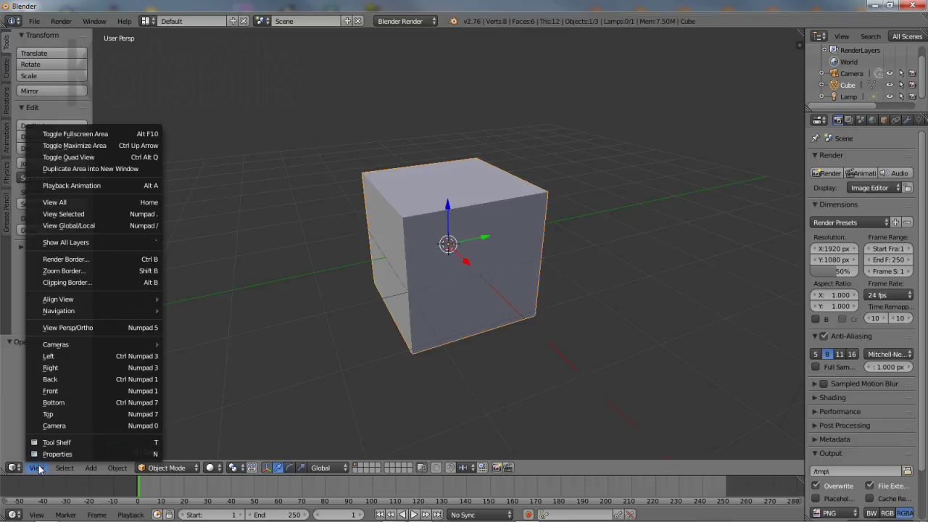
pyautogui.click(60, 392)
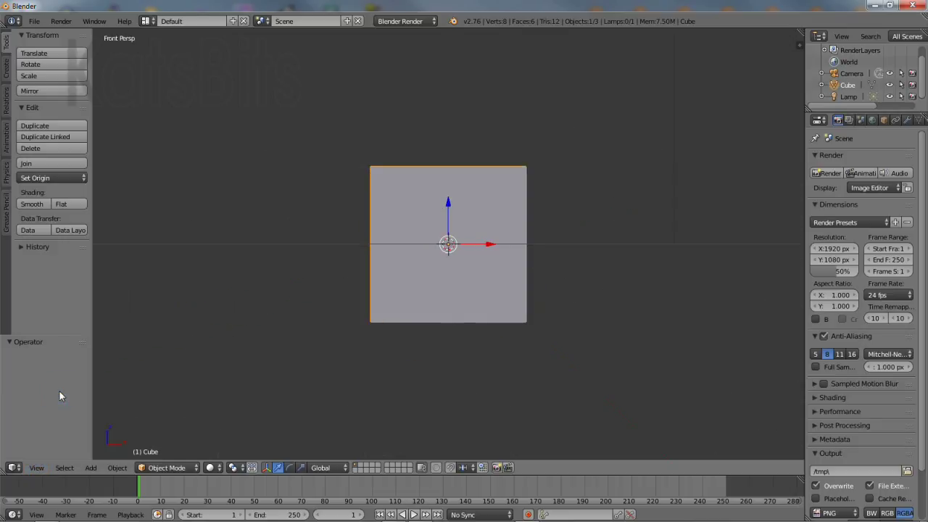
pyautogui.moveTo(439, 232); pyautogui.dragTo(392, 269, button='middle')
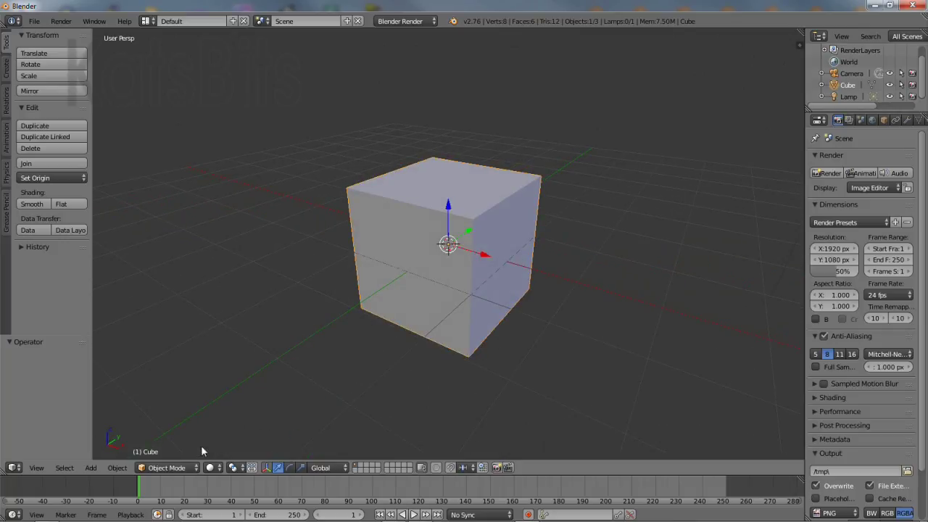
pyautogui.click(166, 468)
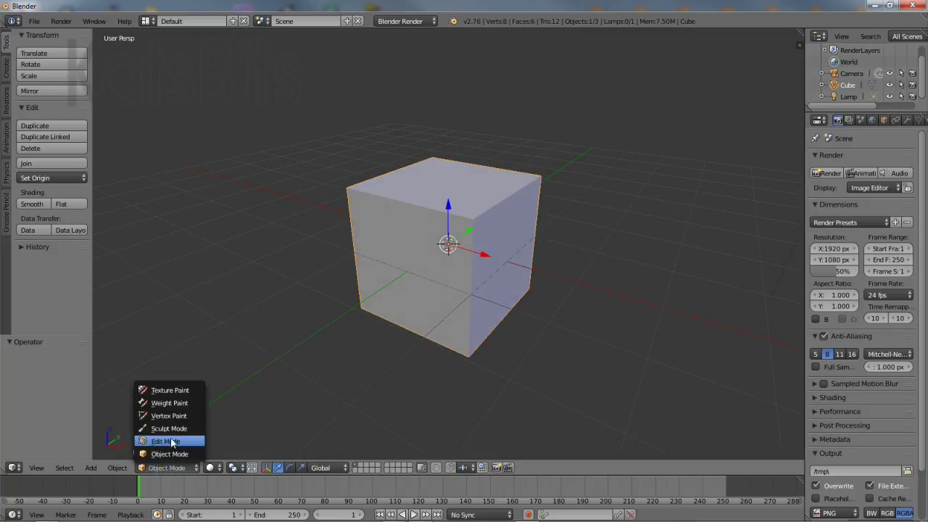
pyautogui.click(167, 440)
pyautogui.moveTo(330, 344); pyautogui.dragTo(317, 346, button='middle')
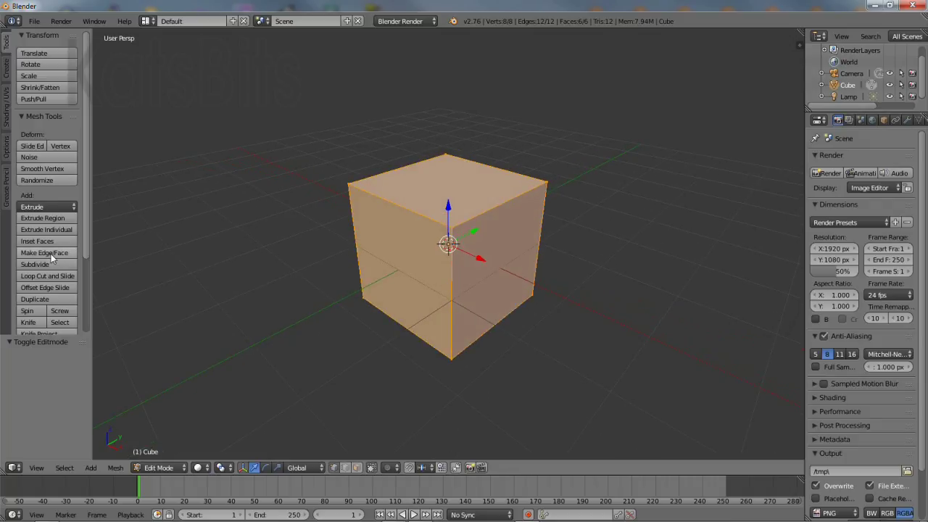
# - Add three centred loop cuts around the cube, reaching 24 vertices and 22 faces
pyautogui.click(50, 276)
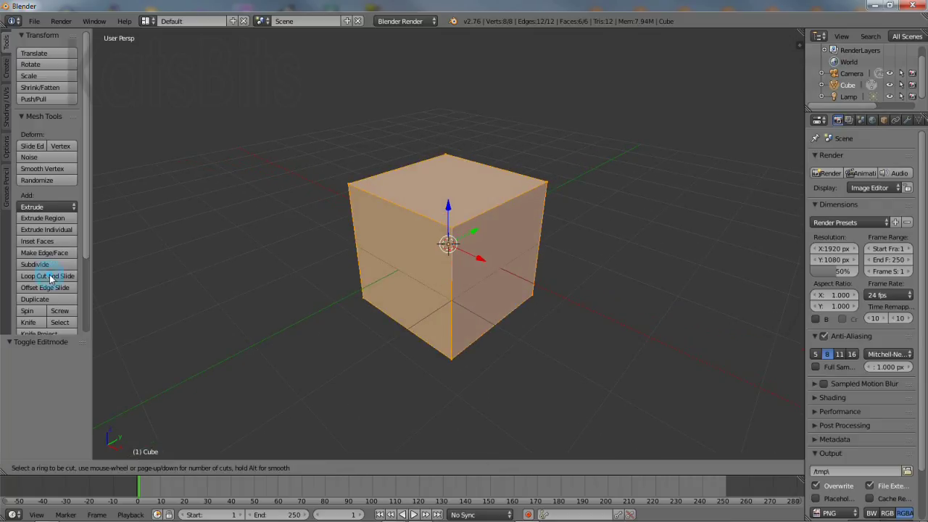
pyautogui.click(402, 210)
pyautogui.rightClick(402, 204)
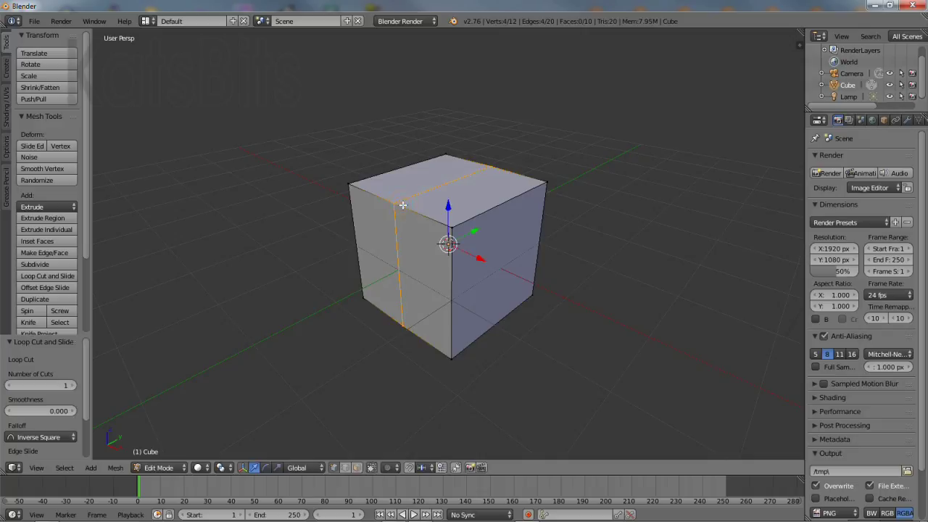
pyautogui.click(58, 280)
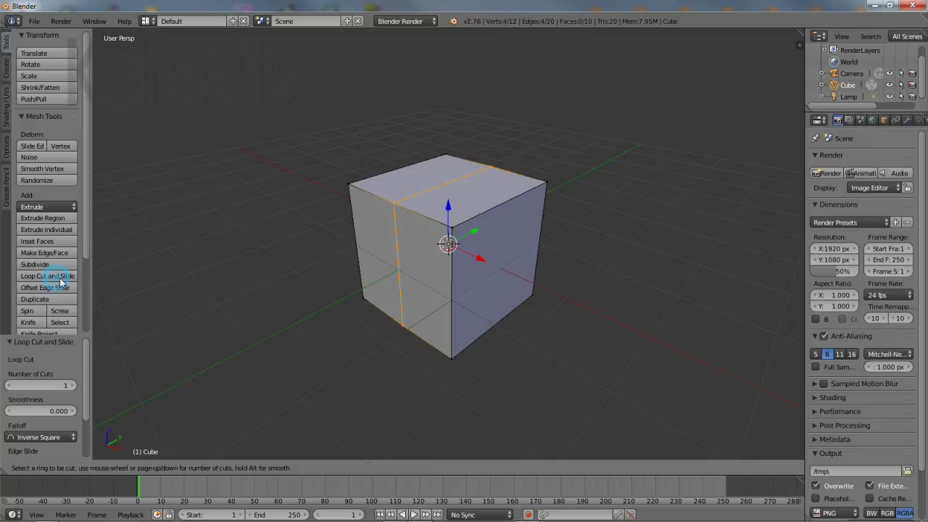
pyautogui.click(489, 212)
pyautogui.rightClick(489, 212)
pyautogui.moveTo(558, 270); pyautogui.dragTo(510, 280, button='middle')
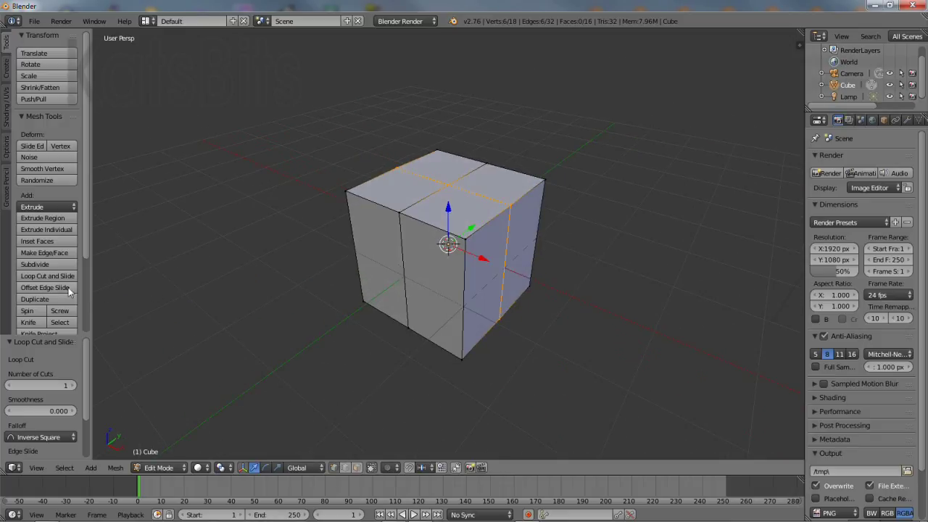
pyautogui.click(58, 276)
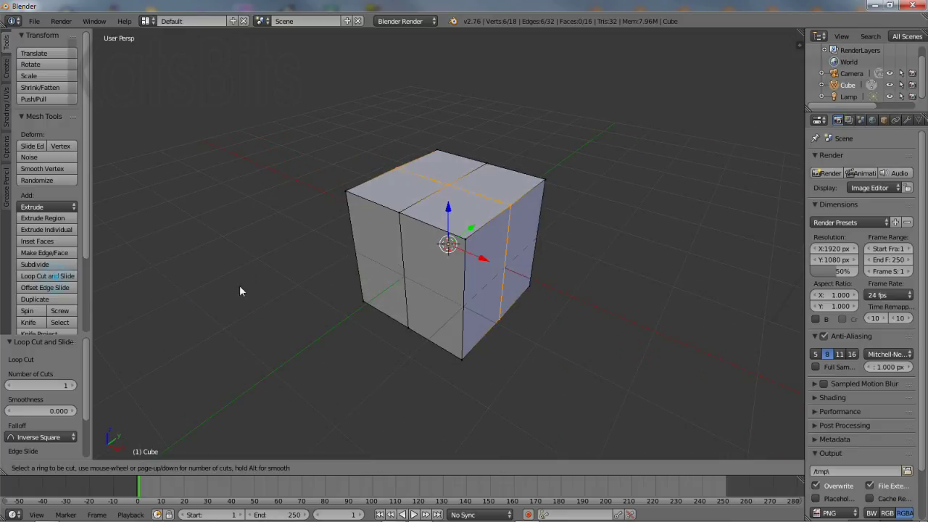
pyautogui.click(525, 185)
pyautogui.rightClick(532, 190)
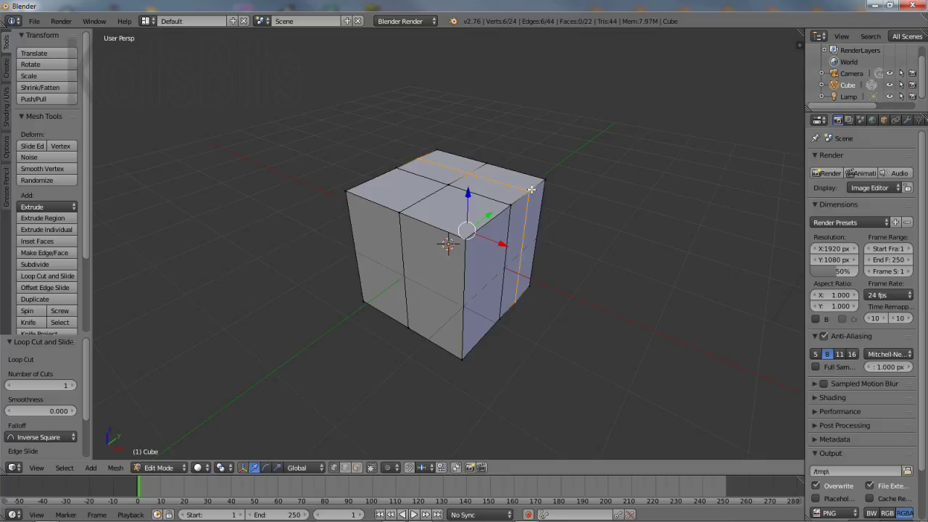
# - In face select mode, select the six faces on the cube's underside
pyautogui.click(357, 468)
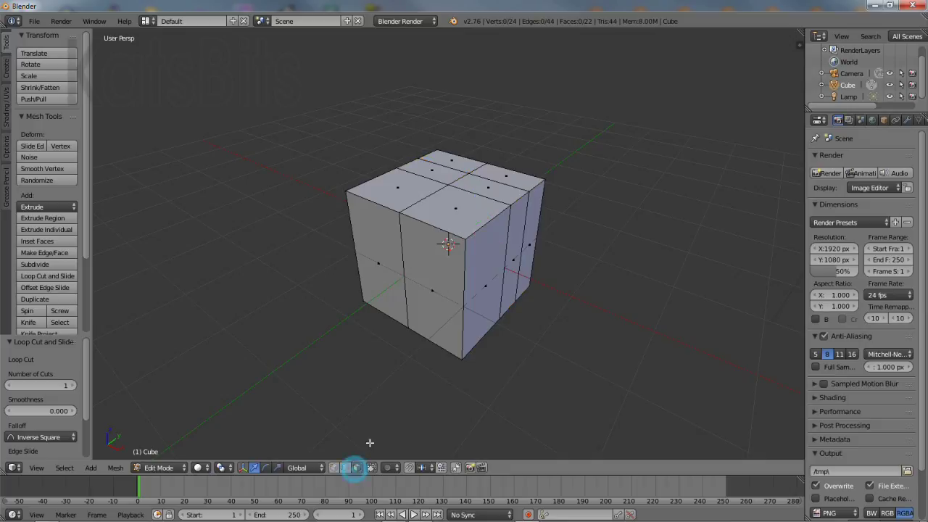
pyautogui.moveTo(414, 370); pyautogui.dragTo(401, 297, button='middle')
pyautogui.rightClick(401, 297)
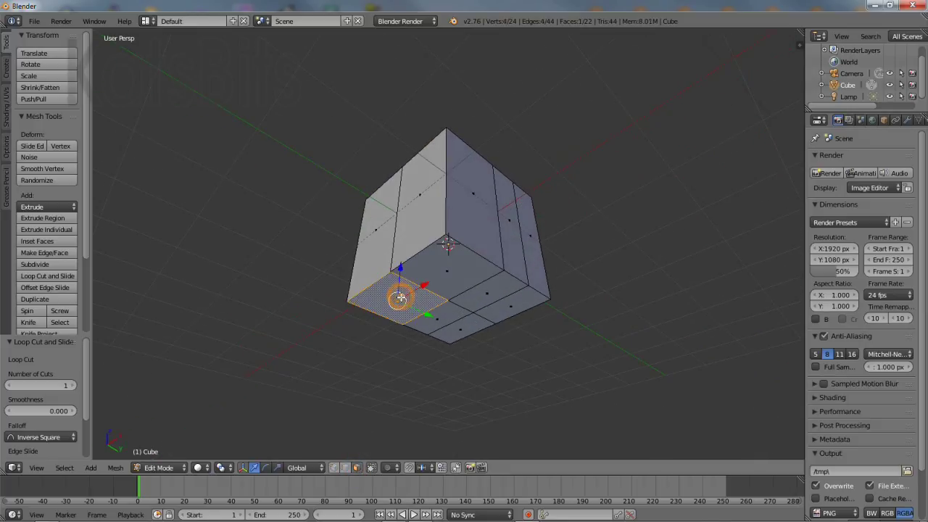
pyautogui.keyDown('shift'); pyautogui.rightClick(457, 274); pyautogui.keyUp('shift')
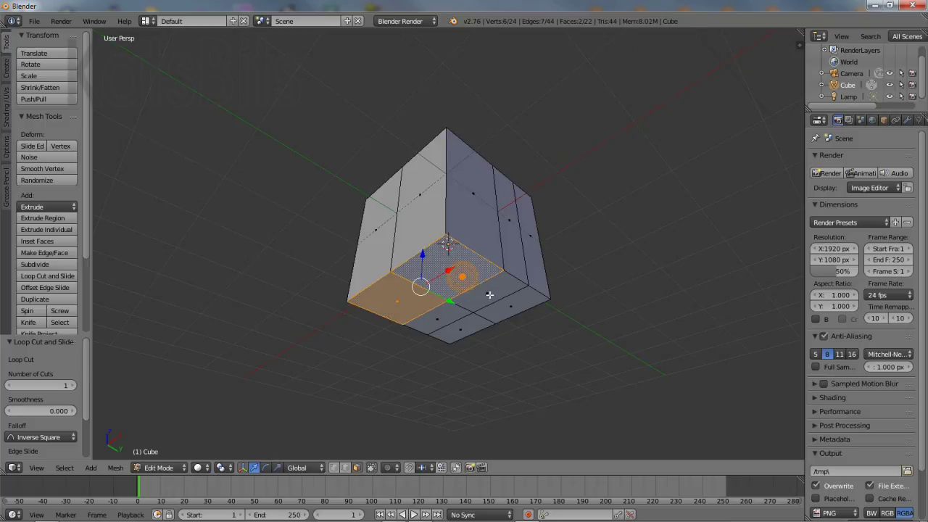
pyautogui.keyDown('shift'); pyautogui.rightClick(487, 294); pyautogui.keyUp('shift')
pyautogui.keyDown('shift'); pyautogui.rightClick(511, 306); pyautogui.keyUp('shift')
pyautogui.keyDown('shift'); pyautogui.rightClick(461, 330); pyautogui.keyUp('shift')
pyautogui.keyDown('shift'); pyautogui.rightClick(439, 316); pyautogui.keyUp('shift')
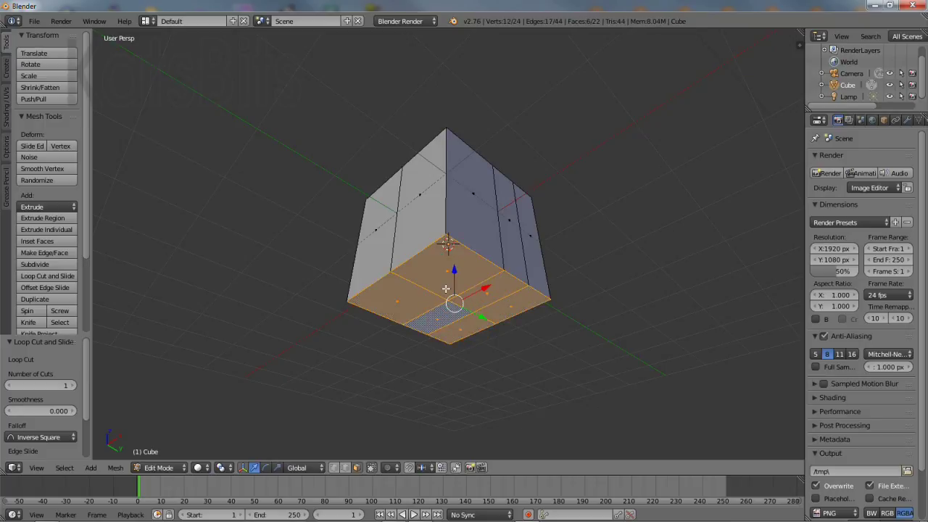
# - Raise the selected bottom faces 1.493 along Z into a low slab
pyautogui.moveTo(443, 267); pyautogui.dragTo(419, 333, button='middle')
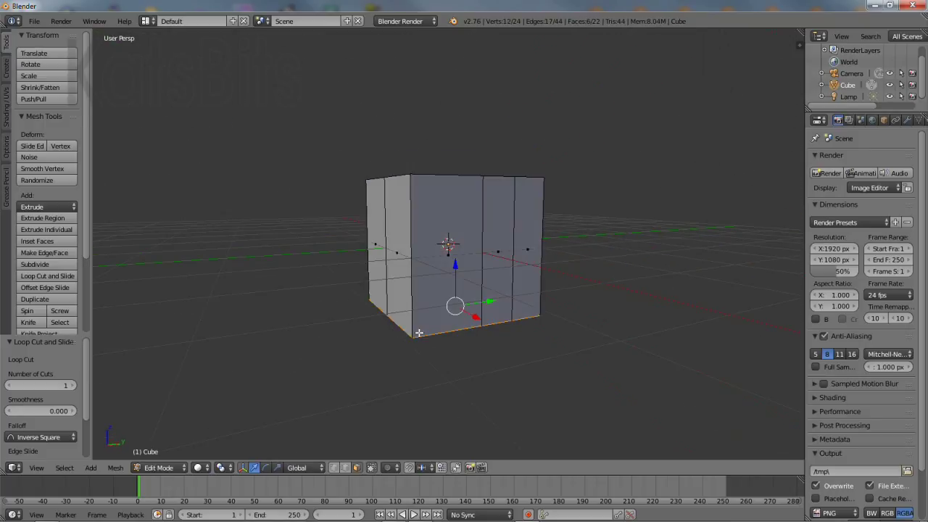
pyautogui.moveTo(460, 271); pyautogui.dragTo(455, 177)
pyautogui.moveTo(454, 176); pyautogui.dragTo(467, 158, button='middle')
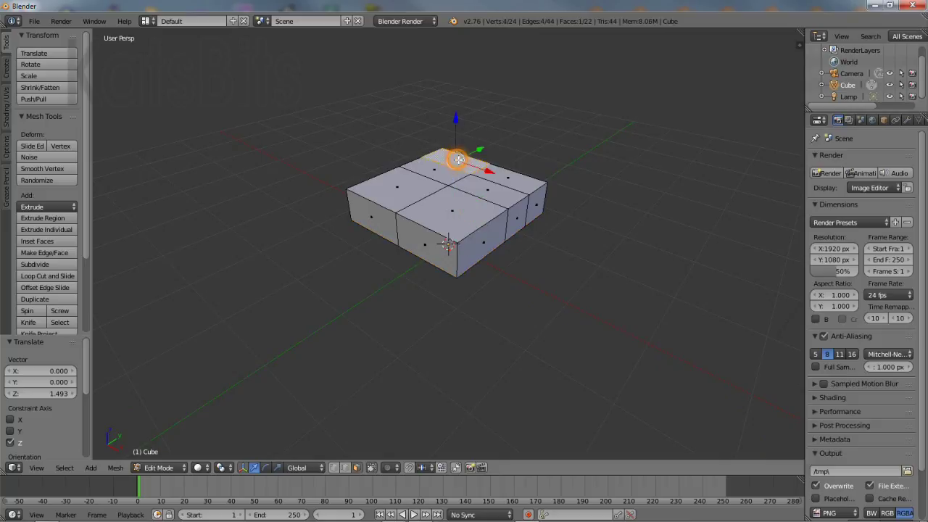
# - Extrude the two top back faces upward 4.166 to form the backrest
pyautogui.keyDown('shift'); pyautogui.click(519, 177); pyautogui.keyUp('shift')
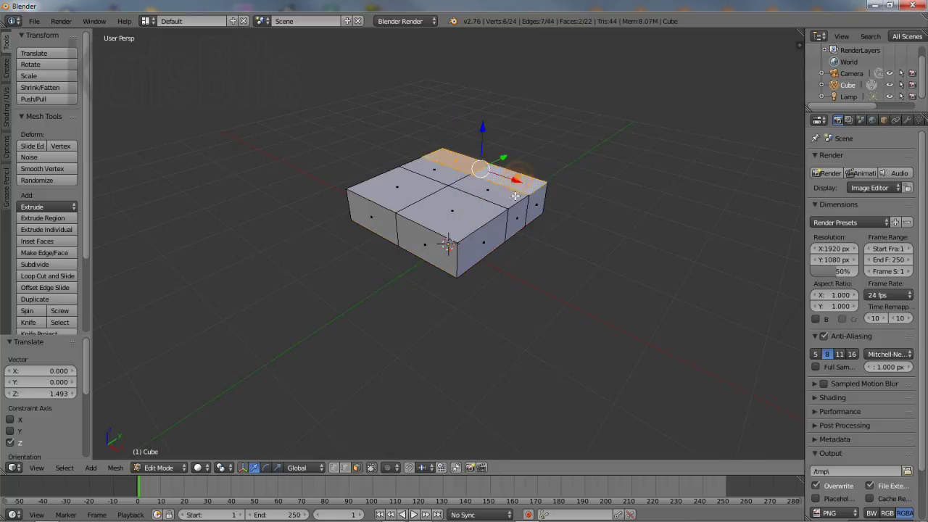
pyautogui.moveTo(518, 177); pyautogui.dragTo(471, 329, button='middle')
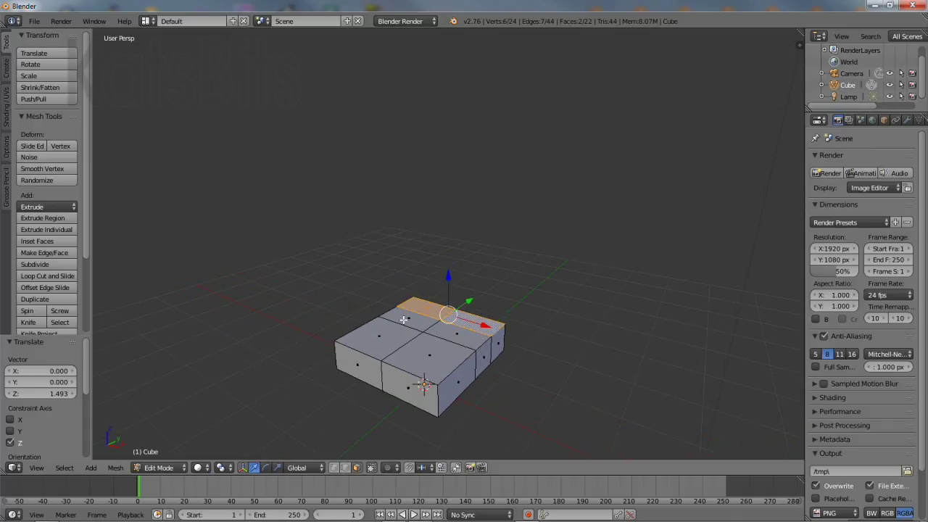
pyautogui.click(62, 218)
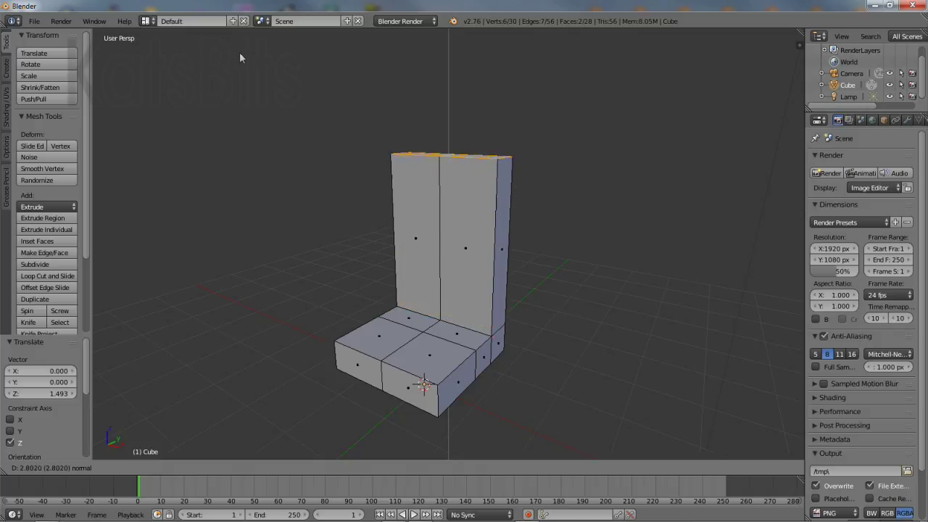
pyautogui.click(280, 405)
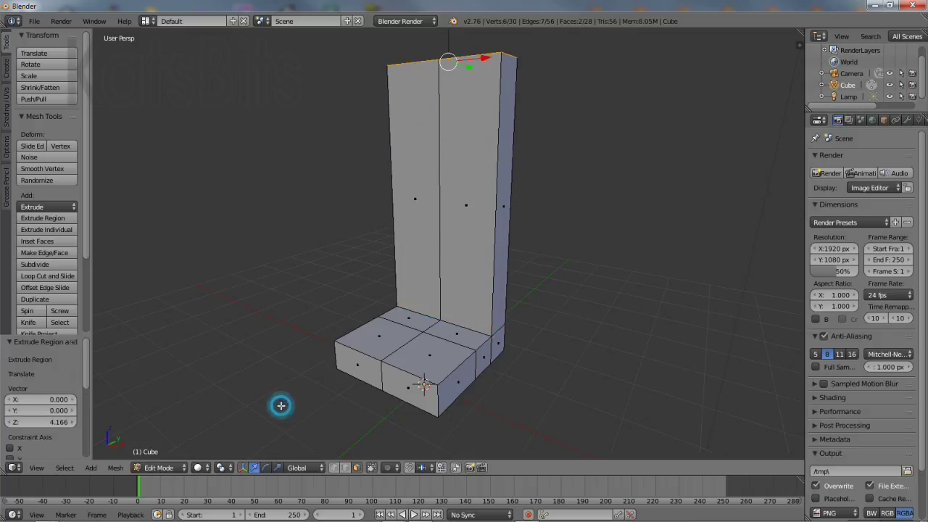
# - Extrude the two faces beneath the backrest downward by 0.854
pyautogui.moveTo(457, 344); pyautogui.dragTo(425, 290, button='middle')
pyautogui.rightClick(425, 290)
pyautogui.keyDown('shift'); pyautogui.rightClick(417, 329); pyautogui.keyUp('shift')
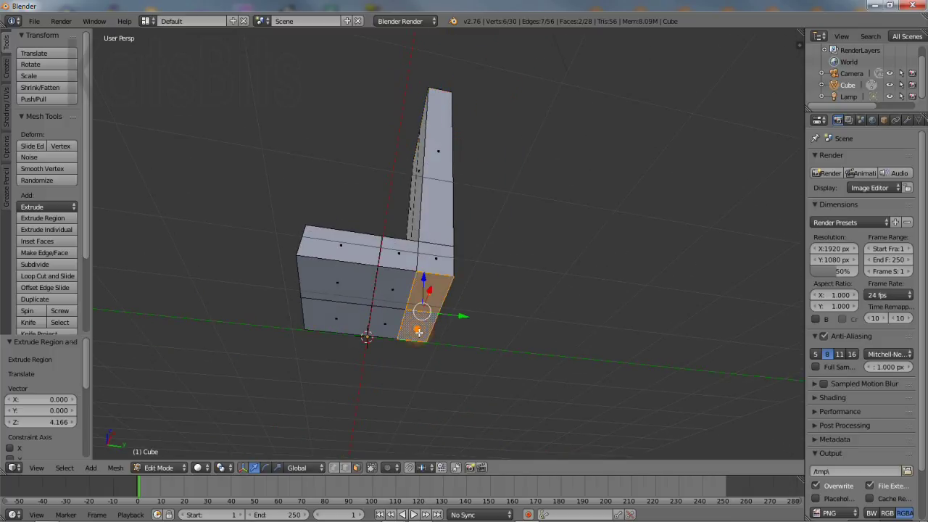
pyautogui.moveTo(417, 329); pyautogui.dragTo(139, 262, button='middle')
pyautogui.click(45, 219)
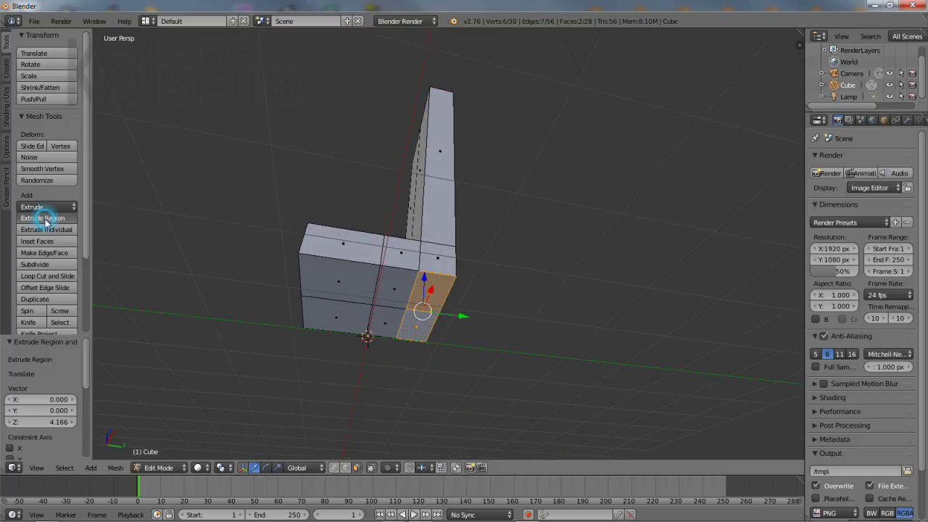
pyautogui.click(173, 277)
pyautogui.moveTo(428, 382); pyautogui.dragTo(449, 371, button='middle')
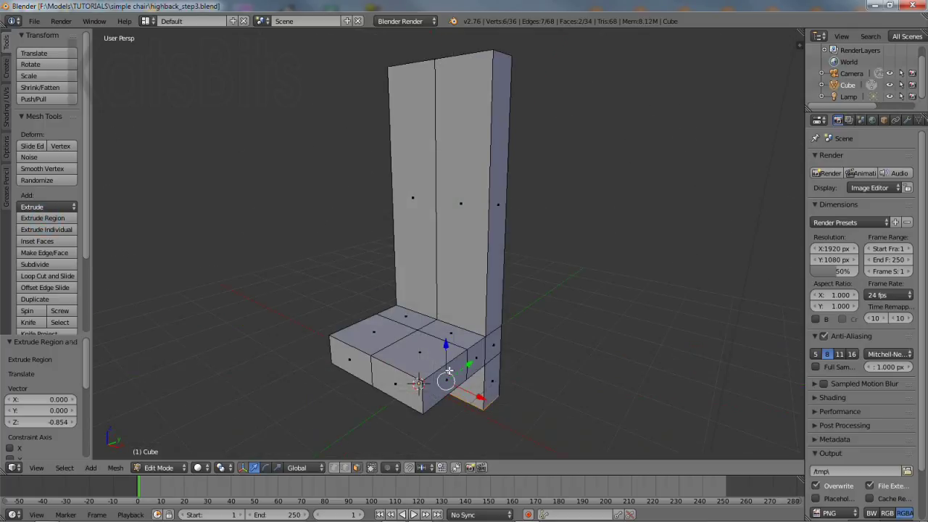
# - Cut two centred vertical loops through the backrest and seat, giving 60 vertices and 58 faces
pyautogui.click(47, 276)
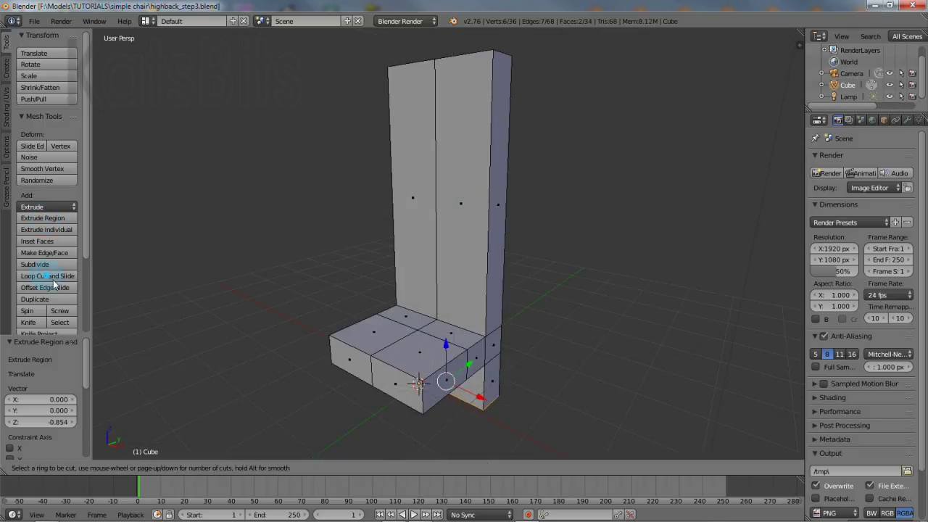
pyautogui.click(399, 369)
pyautogui.rightClick(404, 361)
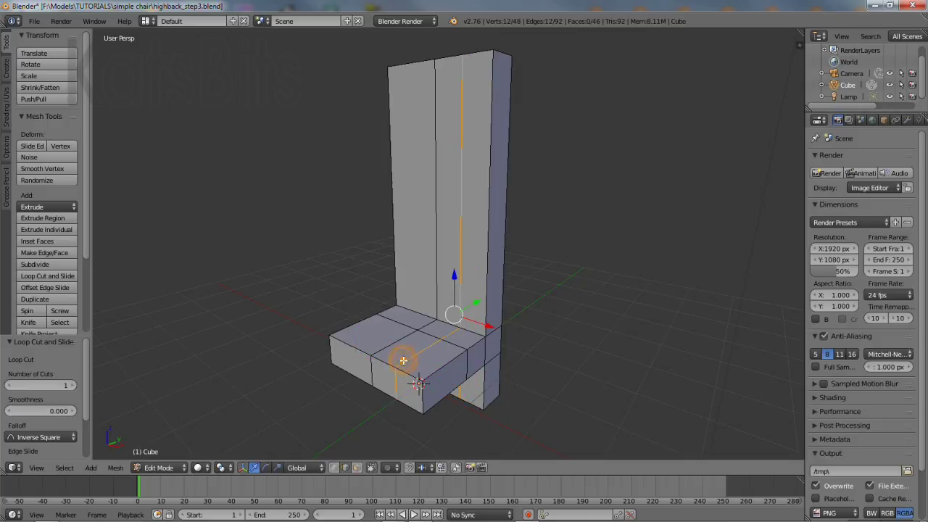
pyautogui.click(47, 276)
pyautogui.click(354, 345)
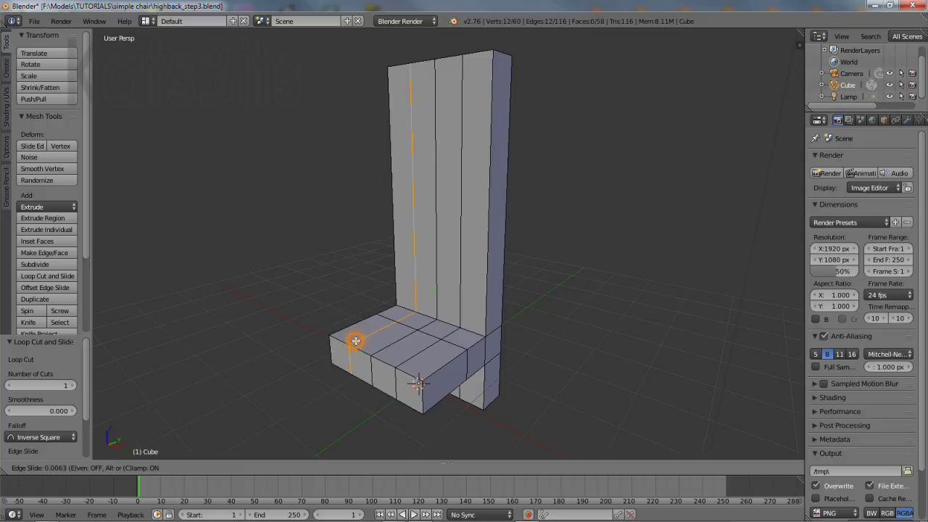
pyautogui.rightClick(353, 344)
pyautogui.moveTo(382, 367); pyautogui.dragTo(428, 287, button='middle')
# - Raise the bottom middle edge into a V-notch and scale the bottom corners wider on X
pyautogui.rightClick(468, 369)
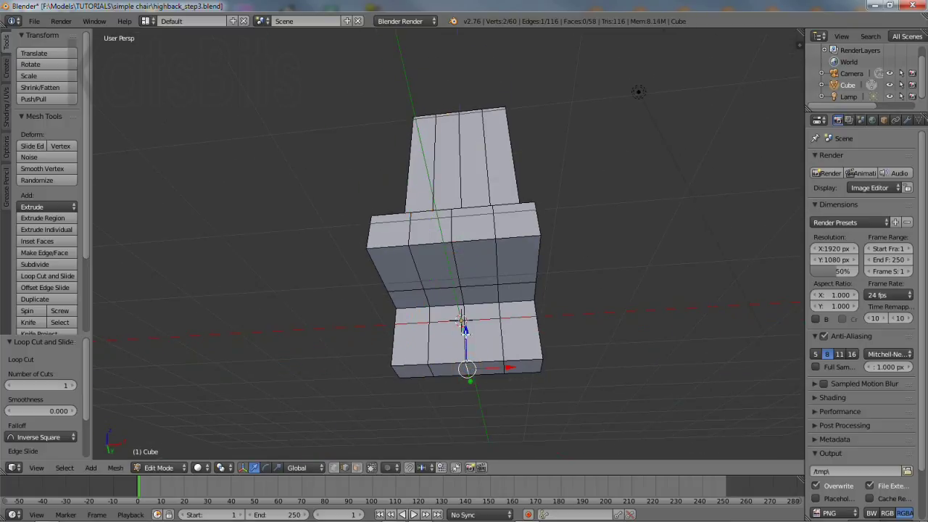
pyautogui.moveTo(466, 340); pyautogui.dragTo(466, 307)
pyautogui.rightClick(504, 367)
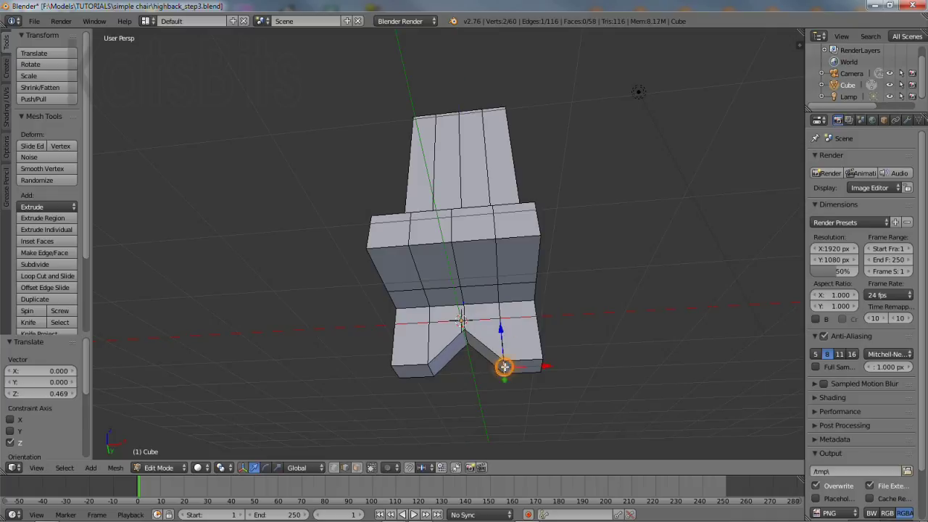
pyautogui.keyDown('shift'); pyautogui.rightClick(428, 370); pyautogui.keyUp('shift')
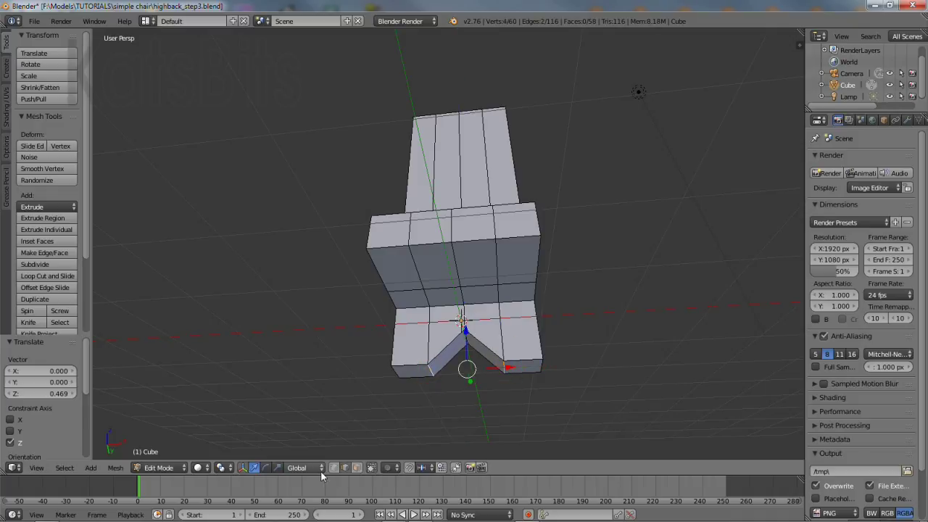
pyautogui.click(277, 467)
pyautogui.moveTo(509, 367); pyautogui.dragTo(527, 367)
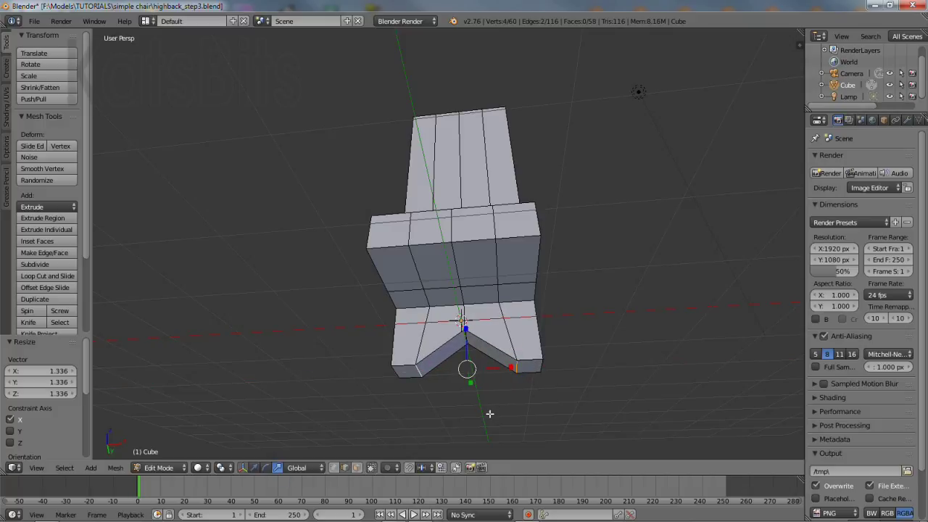
pyautogui.click(254, 466)
# - Subdivide the four V-notch edges
pyautogui.rightClick(481, 340)
pyautogui.keyDown('shift'); pyautogui.rightClick(490, 363); pyautogui.keyUp('shift')
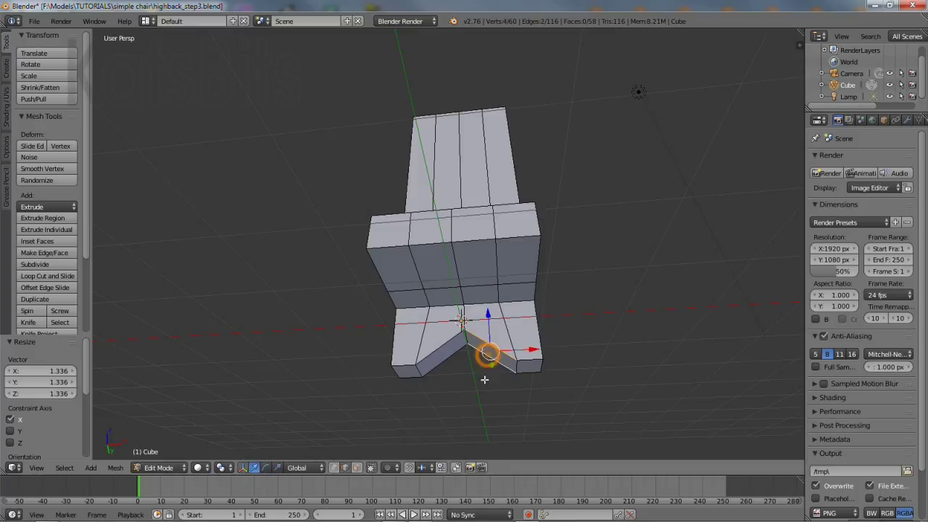
pyautogui.keyDown('shift'); pyautogui.rightClick(440, 356); pyautogui.keyUp('shift')
pyautogui.keyDown('shift'); pyautogui.rightClick(446, 360); pyautogui.keyUp('shift')
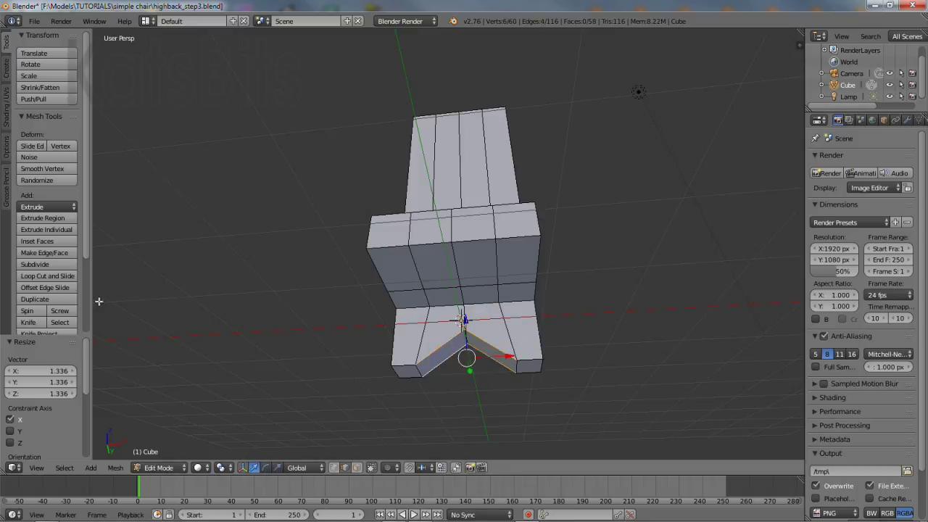
pyautogui.click(44, 264)
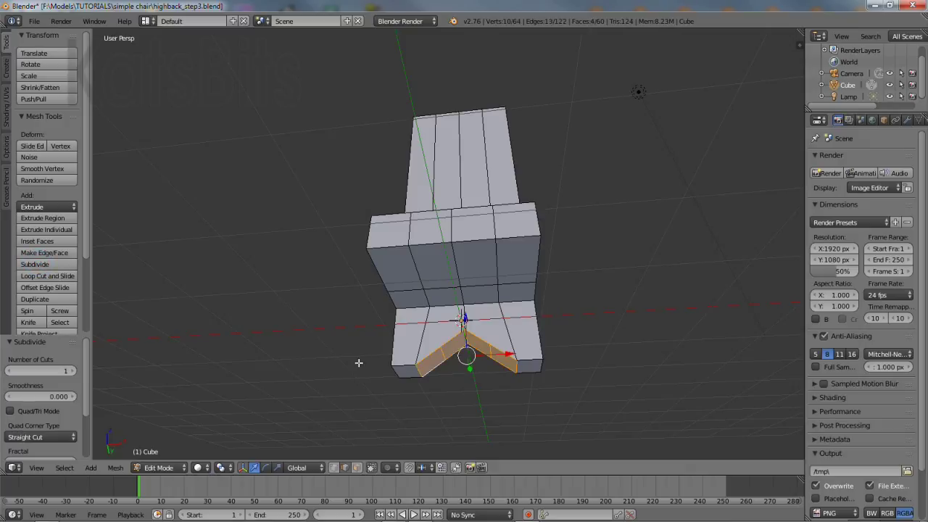
# - Raise the two new notch edges on Z and scale them apart into a rounded arch
pyautogui.rightClick(443, 355)
pyautogui.keyDown('shift'); pyautogui.rightClick(487, 348); pyautogui.keyUp('shift')
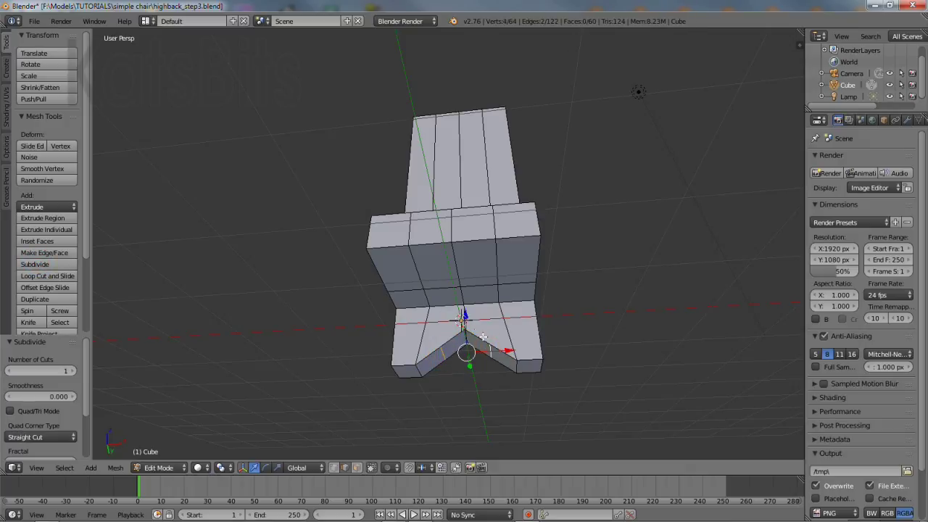
pyautogui.press('g')
pyautogui.press('z')
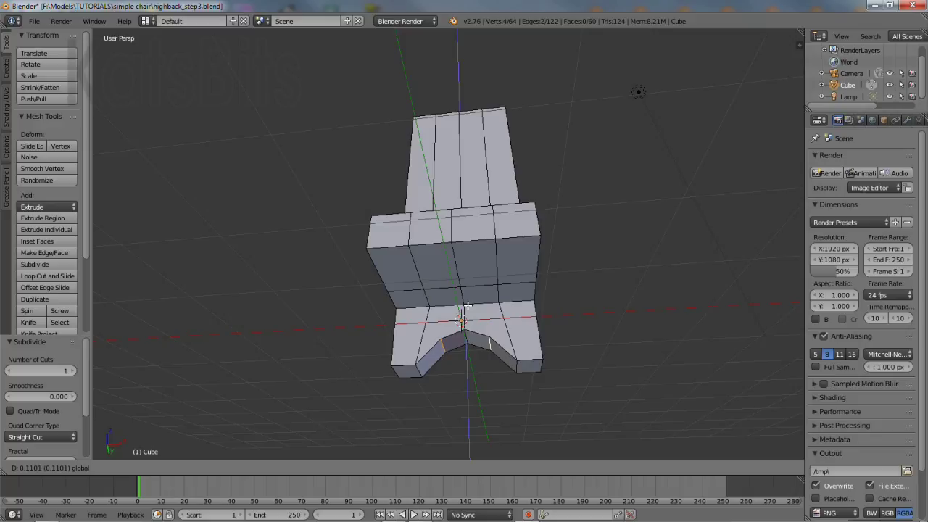
pyautogui.click(468, 305)
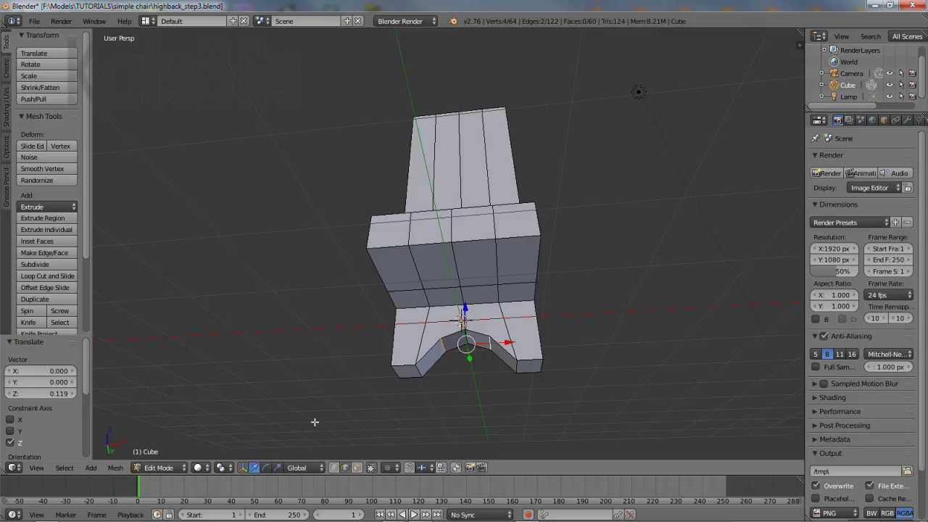
pyautogui.click(277, 468)
pyautogui.press('s')
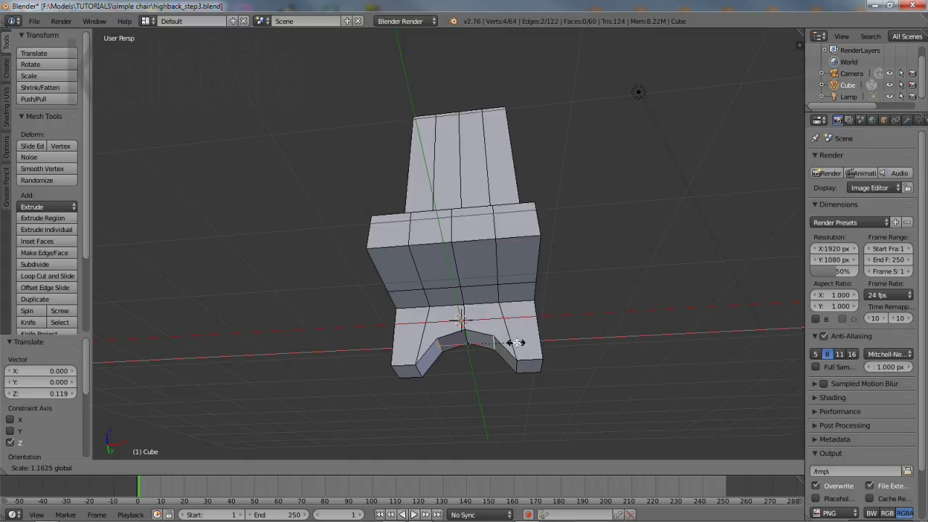
pyautogui.click(517, 342)
pyautogui.click(254, 468)
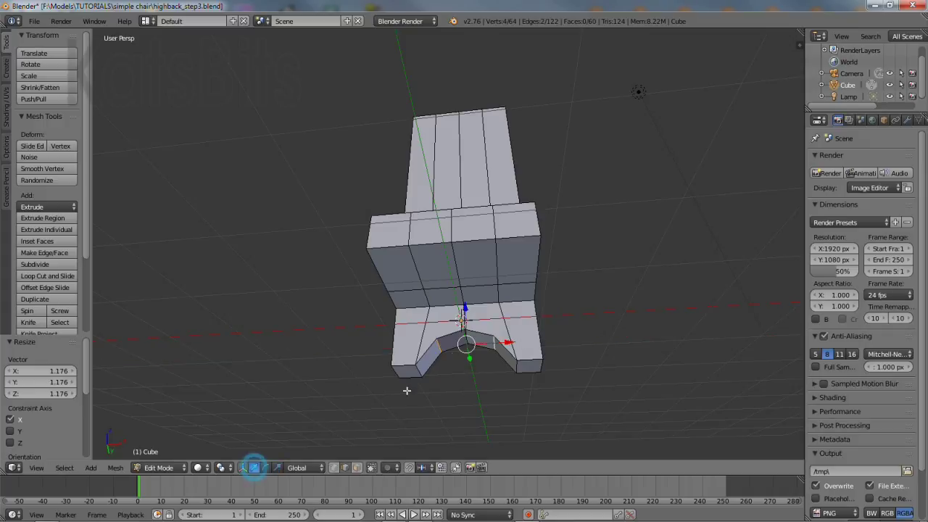
pyautogui.moveTo(464, 312); pyautogui.dragTo(466, 314)
# - Widen the backrest's two top edges along X
pyautogui.moveTo(478, 255); pyautogui.dragTo(456, 256, button='middle')
pyautogui.rightClick(467, 183)
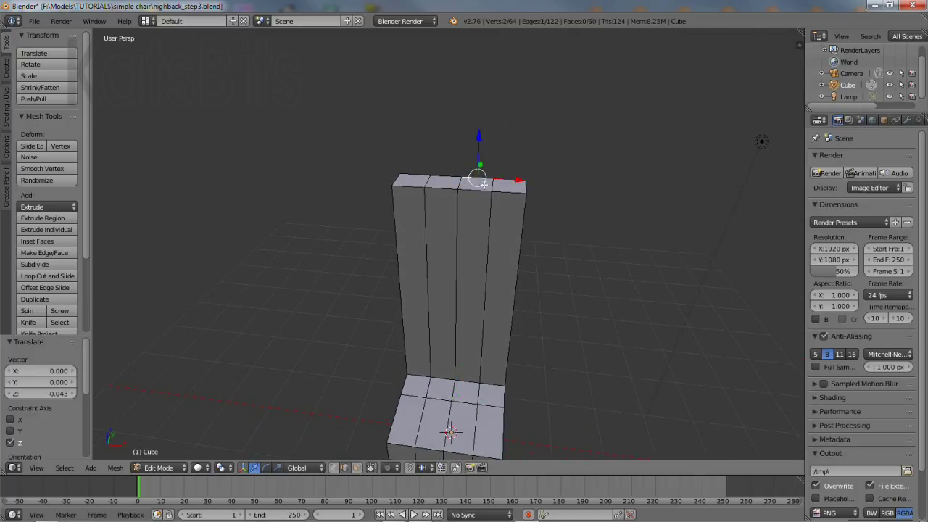
pyautogui.keyDown('shift'); pyautogui.rightClick(427, 180); pyautogui.keyUp('shift')
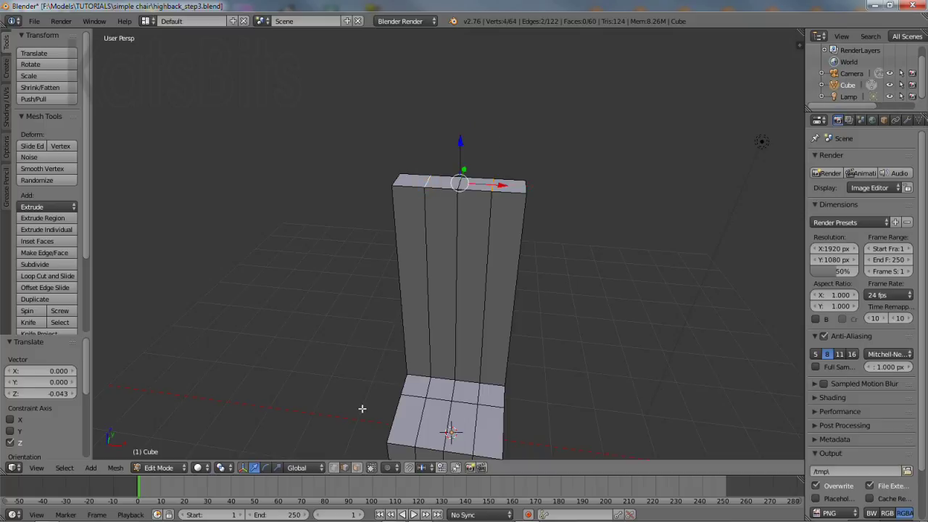
pyautogui.click(277, 468)
pyautogui.moveTo(500, 186); pyautogui.dragTo(514, 186)
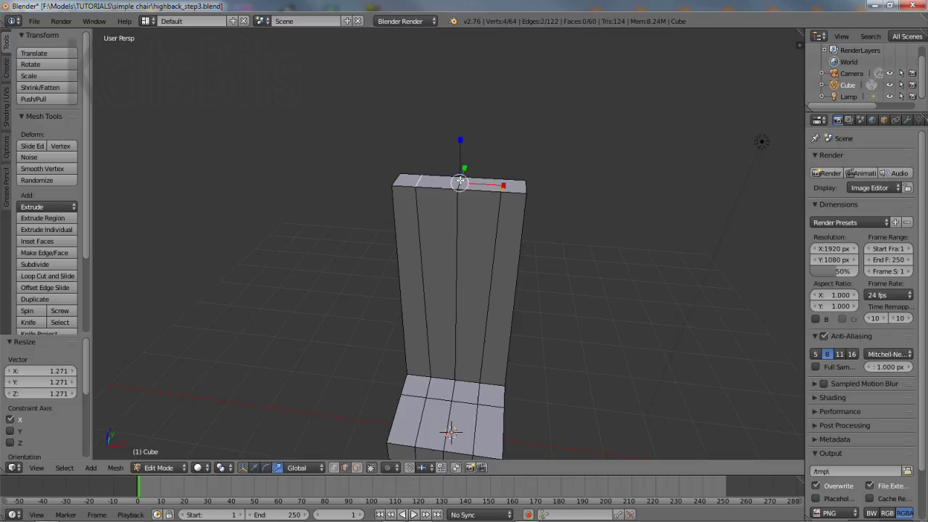
# - Lift one top edge of the backrest 0.428 along Z into a peak
pyautogui.rightClick(460, 182)
pyautogui.click(253, 467)
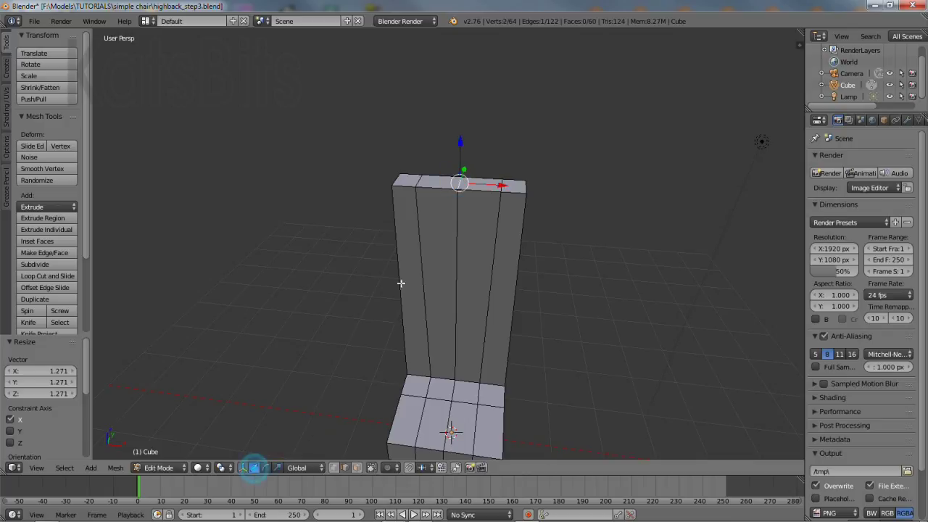
pyautogui.moveTo(459, 142); pyautogui.dragTo(464, 116)
pyautogui.moveTo(472, 284); pyautogui.dragTo(440, 249, button='middle')
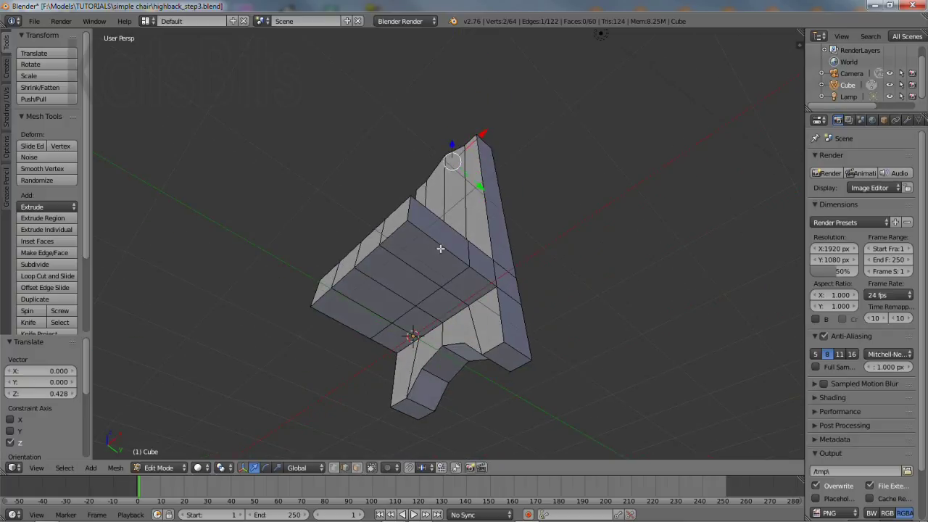
# - Inset two adjacent seat faces with thickness 0.25
pyautogui.click(357, 468)
pyautogui.click(428, 256)
pyautogui.keyDown('shift'); pyautogui.rightClick(431, 258); pyautogui.keyUp('shift')
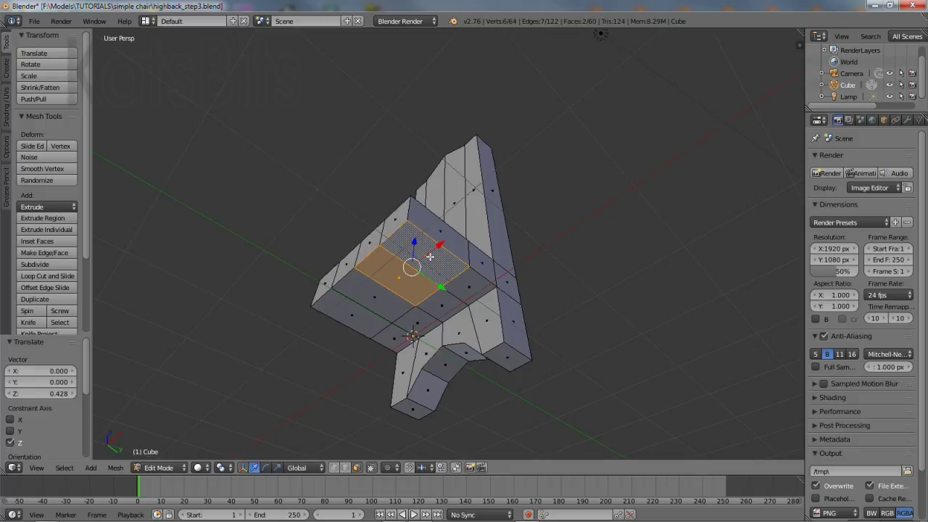
pyautogui.click(45, 242)
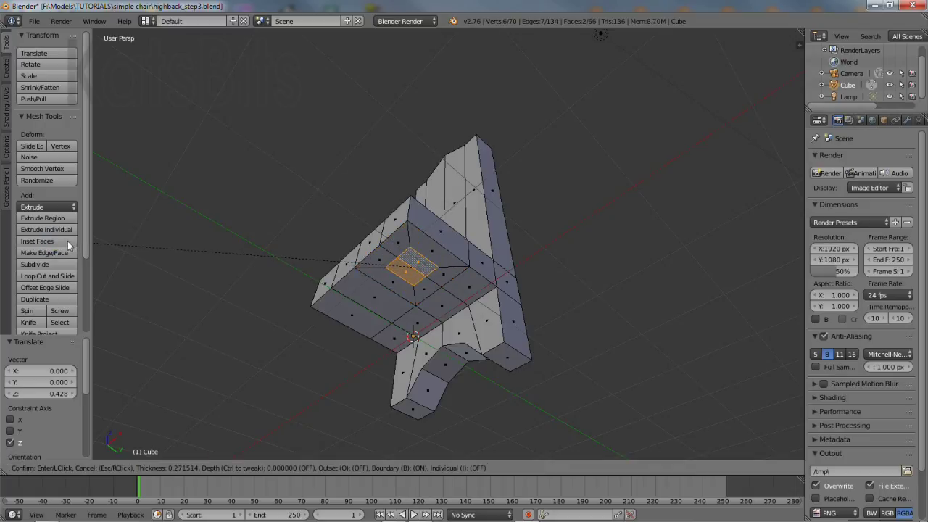
pyautogui.write('.25')
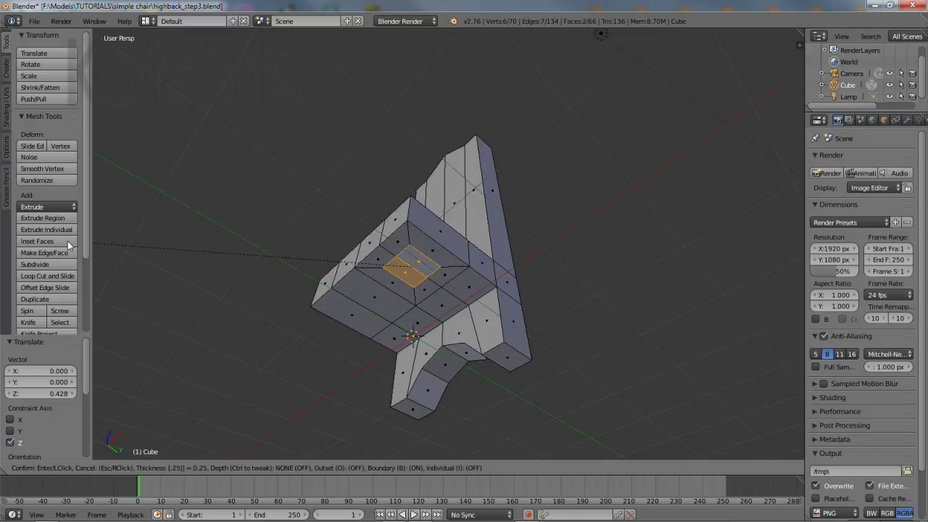
pyautogui.press('Return')
# - Inset two faces at the left of the seat by 0.25, then reselect the earlier inset face
pyautogui.rightClick(369, 285)
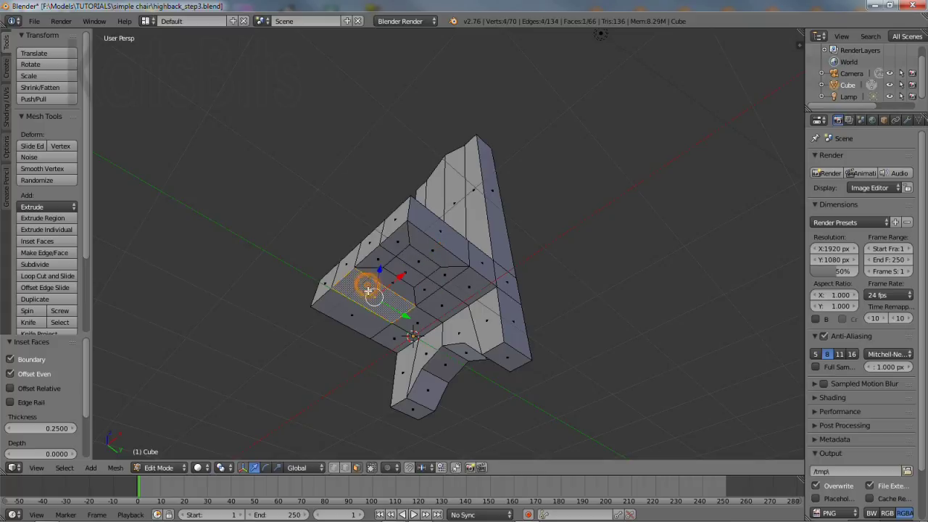
pyautogui.keyDown('shift'); pyautogui.rightClick(352, 314); pyautogui.keyUp('shift')
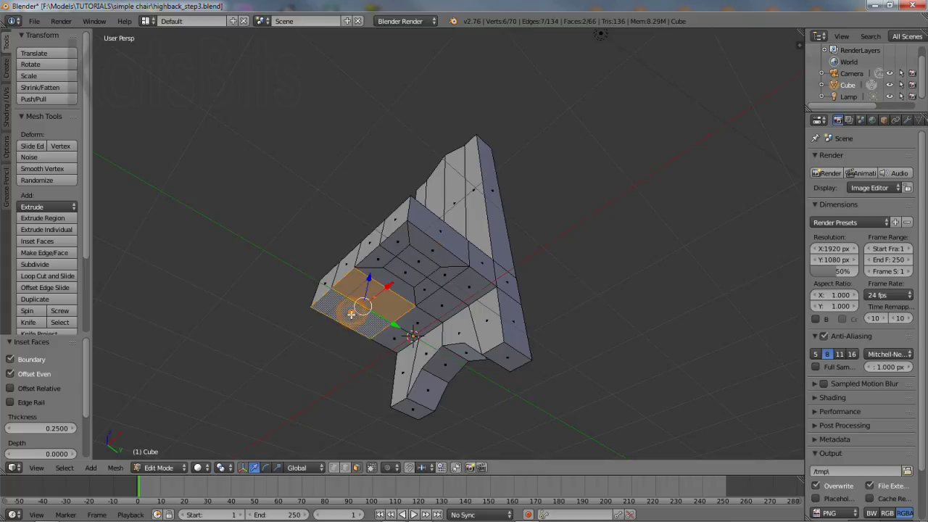
pyautogui.click(34, 242)
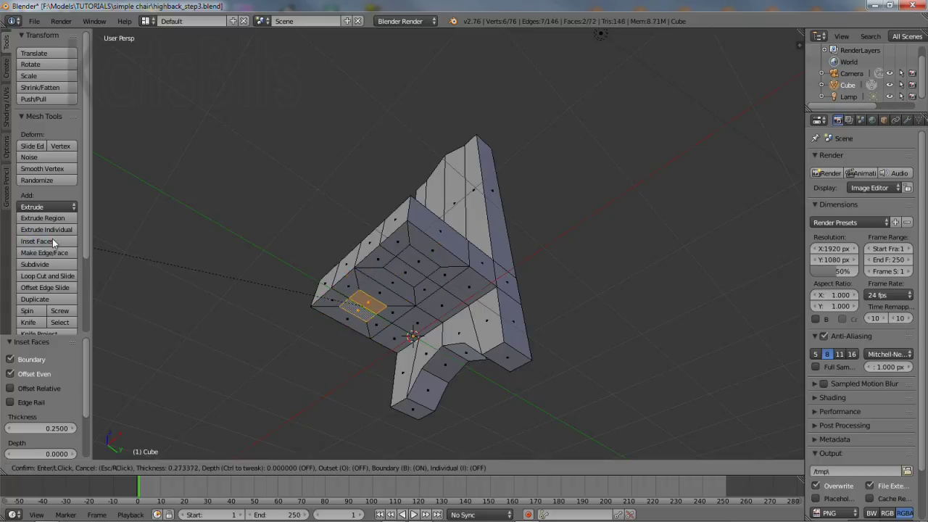
pyautogui.write('.25')
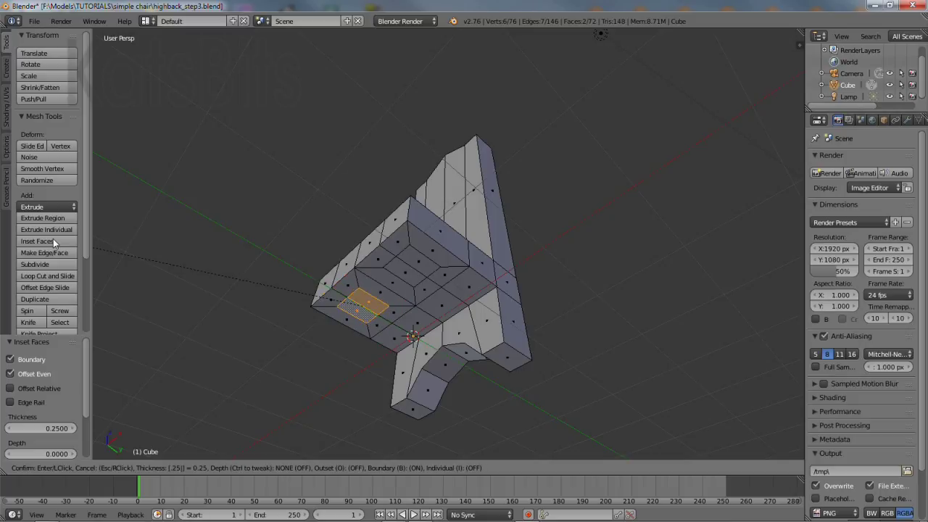
pyautogui.press('Return')
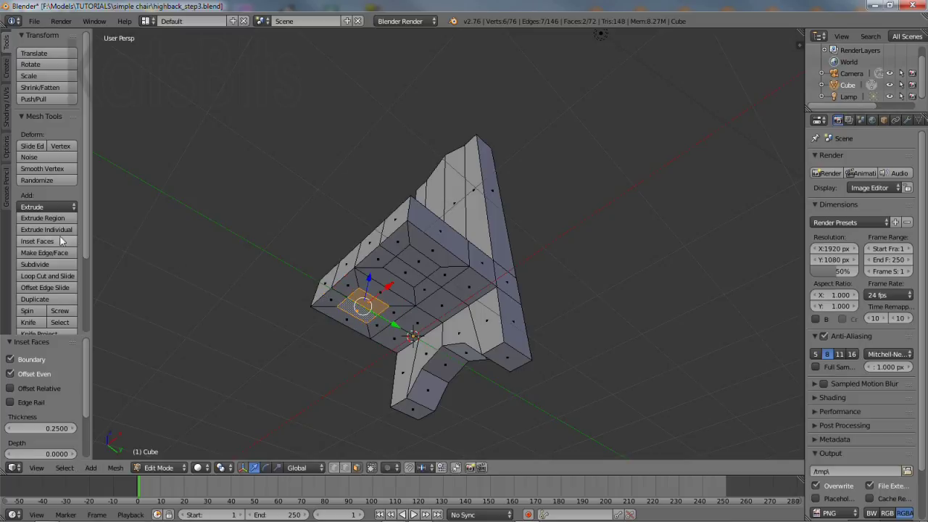
pyautogui.keyDown('shift'); pyautogui.rightClick(412, 263); pyautogui.keyUp('shift')
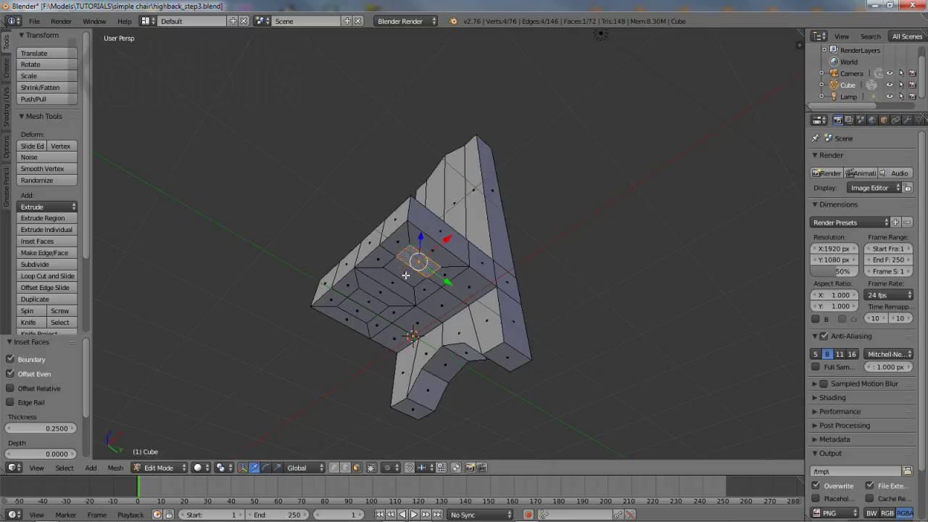
# - Extrude the inset seat faces 0.85 downward into legs
pyautogui.keyDown('shift'); pyautogui.rightClick(363, 305); pyautogui.keyUp('shift')
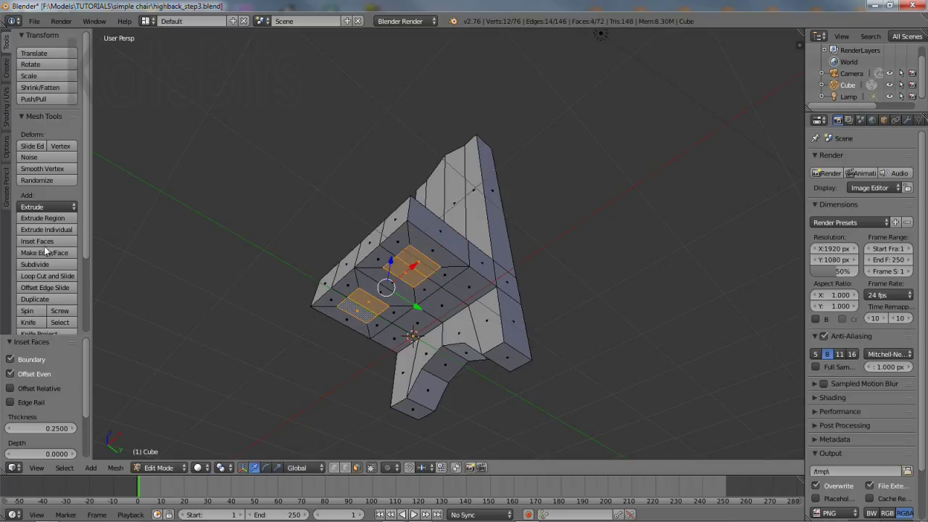
pyautogui.moveTo(402, 261); pyautogui.dragTo(408, 212, button='middle')
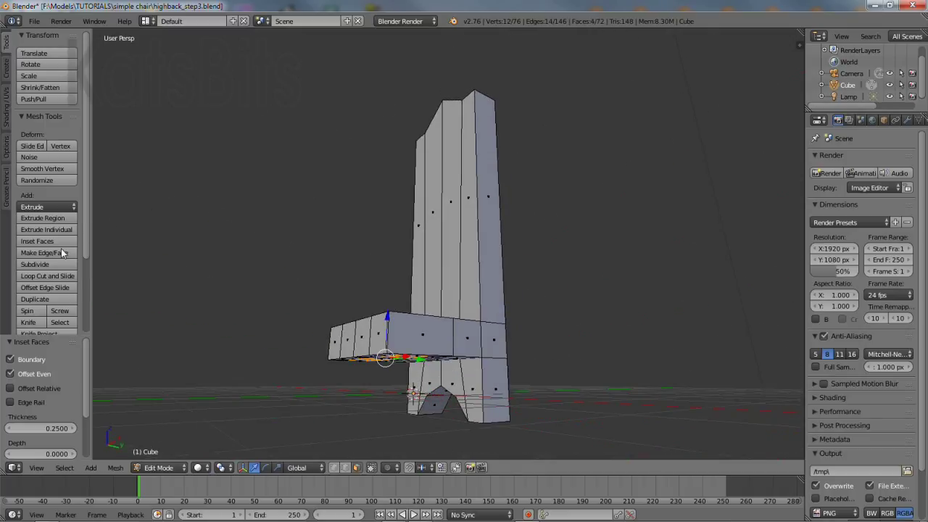
pyautogui.click(58, 207)
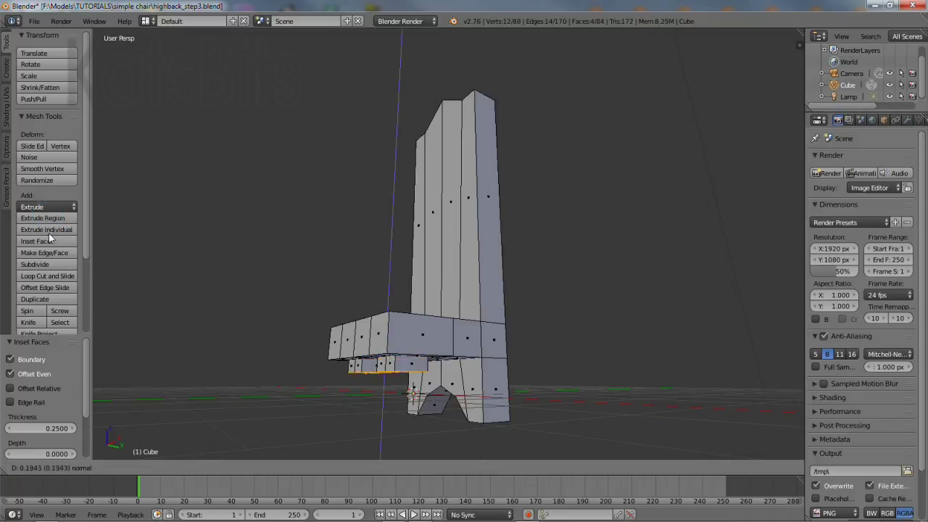
pyautogui.click(53, 278)
# - Flare the leg ends by scaling 1.345 on X and 1.301 on Y
pyautogui.moveTo(125, 264); pyautogui.dragTo(346, 170, button='middle')
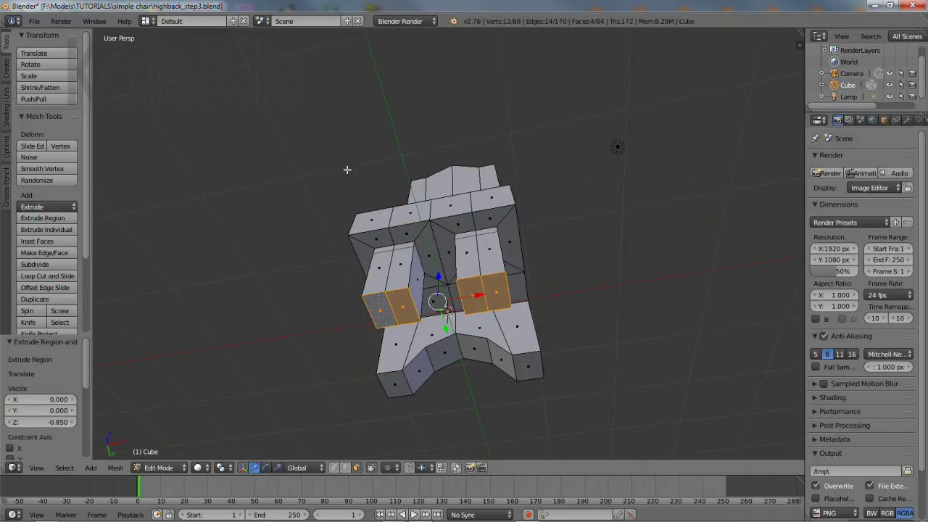
pyautogui.click(277, 467)
pyautogui.moveTo(480, 295); pyautogui.dragTo(494, 292)
pyautogui.moveTo(451, 300); pyautogui.dragTo(394, 320, button='middle')
pyautogui.moveTo(394, 321)
pyautogui.mouseDown()
pyautogui.moveTo(413, 325)
pyautogui.moveTo(407, 332)
pyautogui.mouseUp()
pyautogui.moveTo(407, 332); pyautogui.dragTo(425, 287, button='middle')
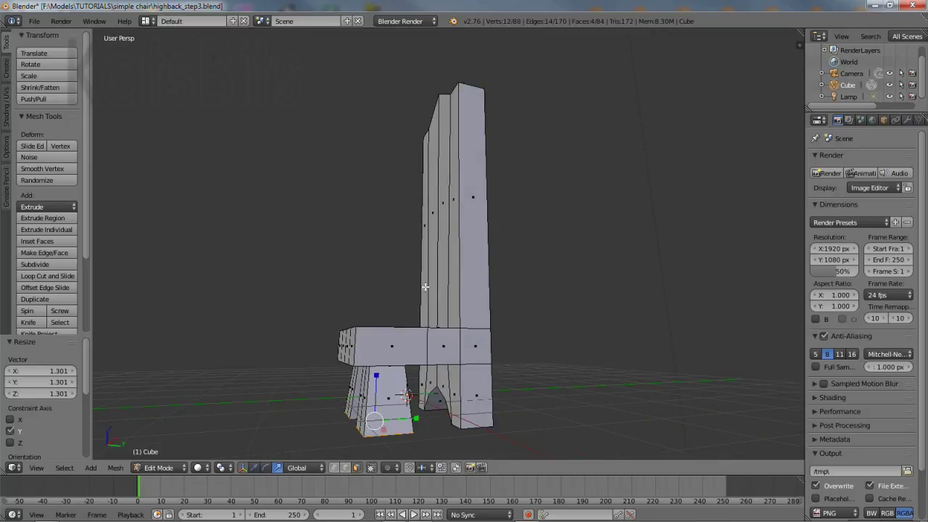
# - Switch to an orthographic front view of the chair
pyautogui.click(253, 468)
pyautogui.click(36, 468)
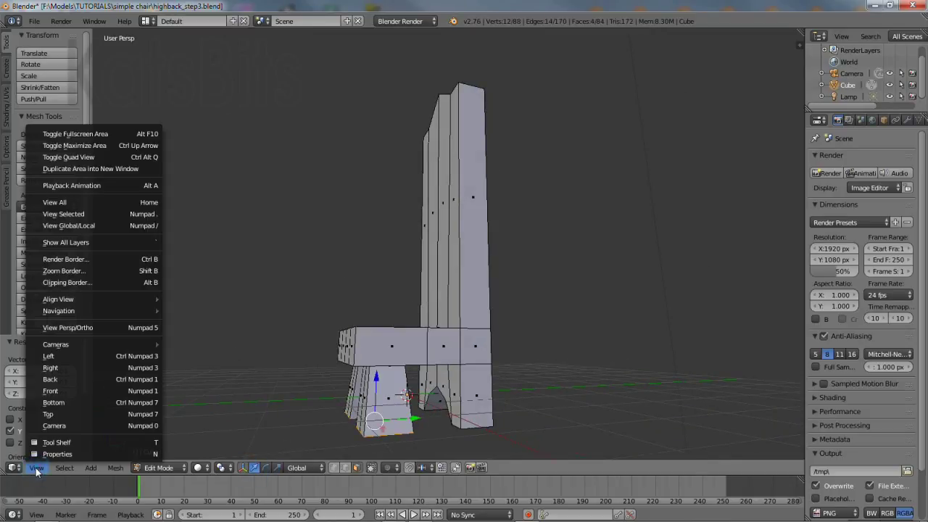
pyautogui.click(50, 390)
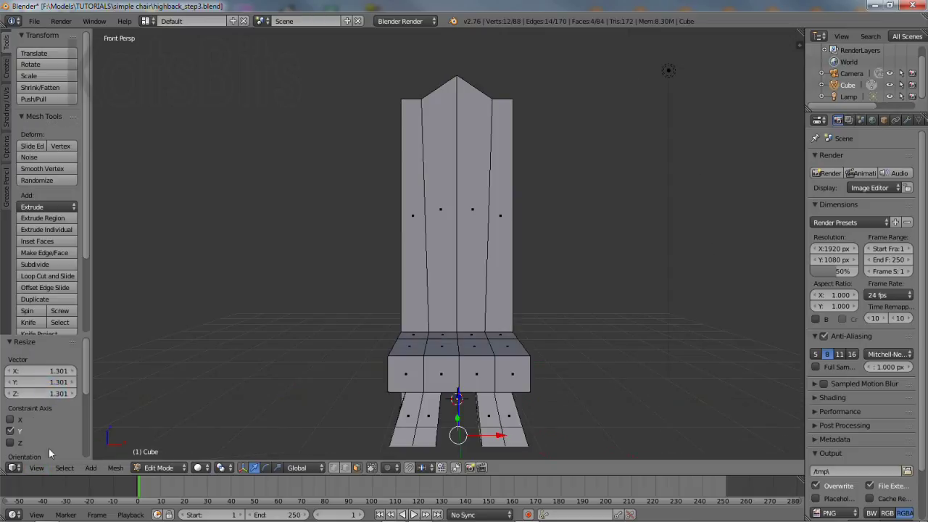
pyautogui.click(36, 468)
pyautogui.click(55, 328)
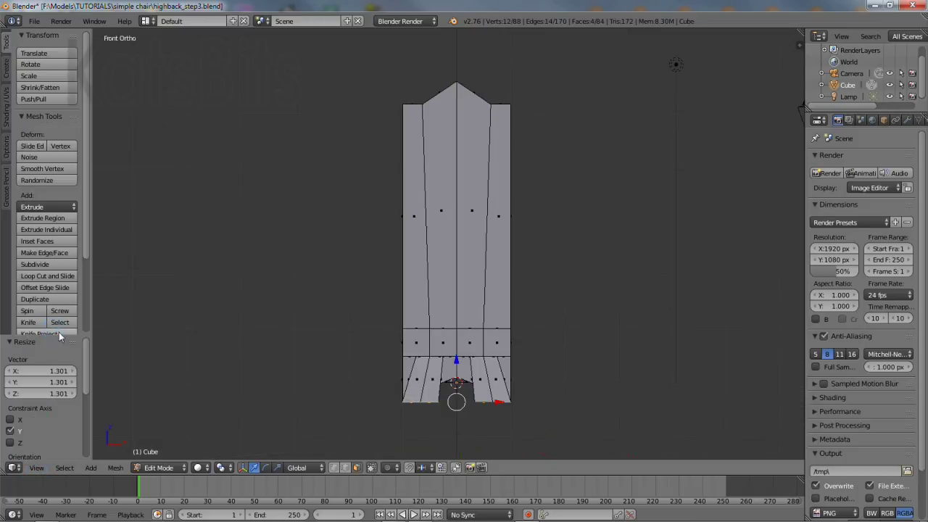
# - Select the entire mesh and raise it 0.377 along Z so the feet meet the grid
pyautogui.click(64, 468)
pyautogui.click(80, 428)
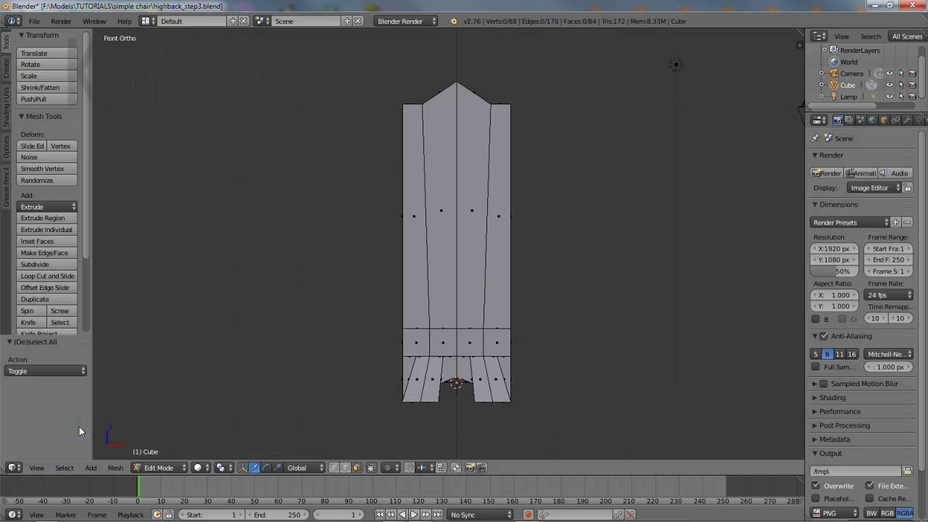
pyautogui.click(66, 469)
pyautogui.click(80, 426)
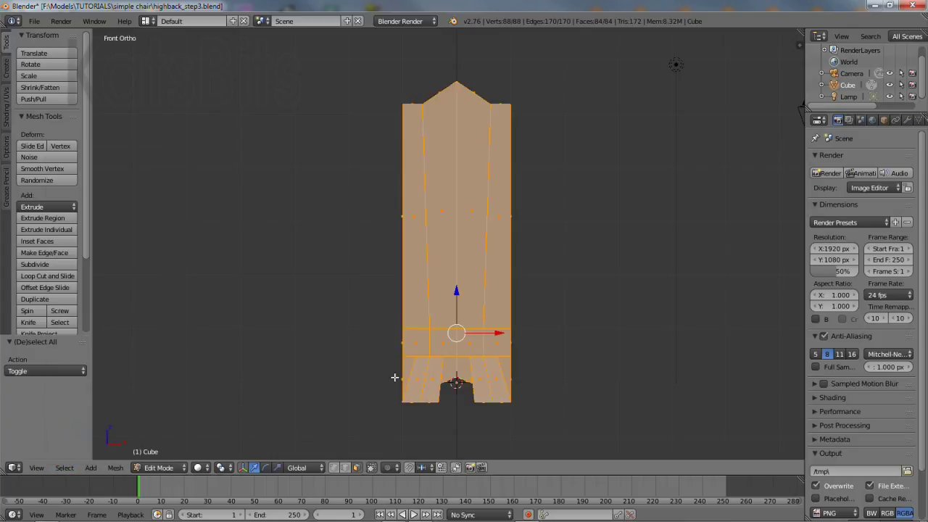
pyautogui.moveTo(455, 293); pyautogui.dragTo(454, 273)
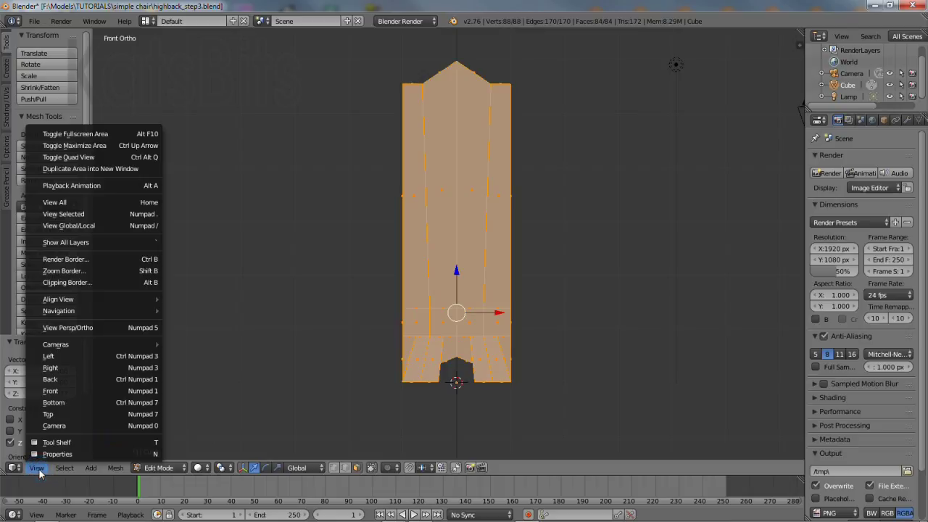
# - Check the chair from the right side, then return to a front perspective view
pyautogui.click(57, 367)
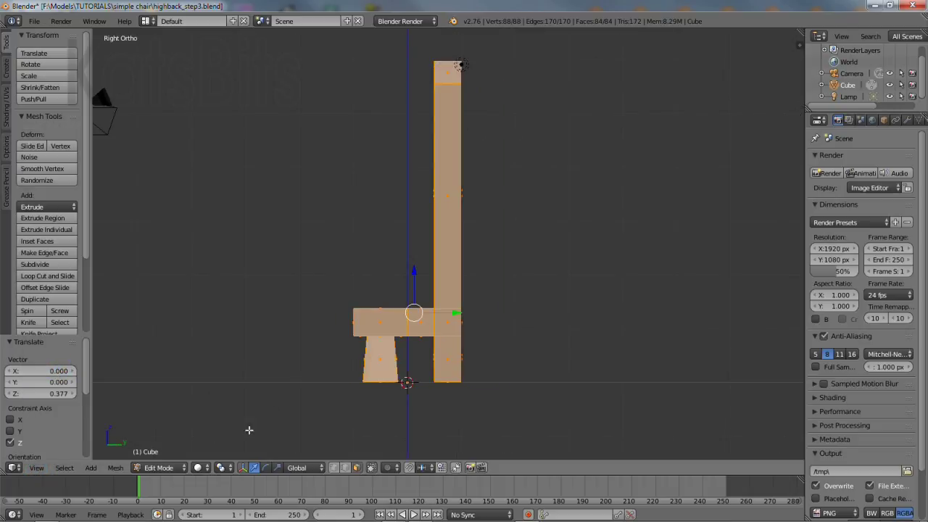
pyautogui.click(37, 468)
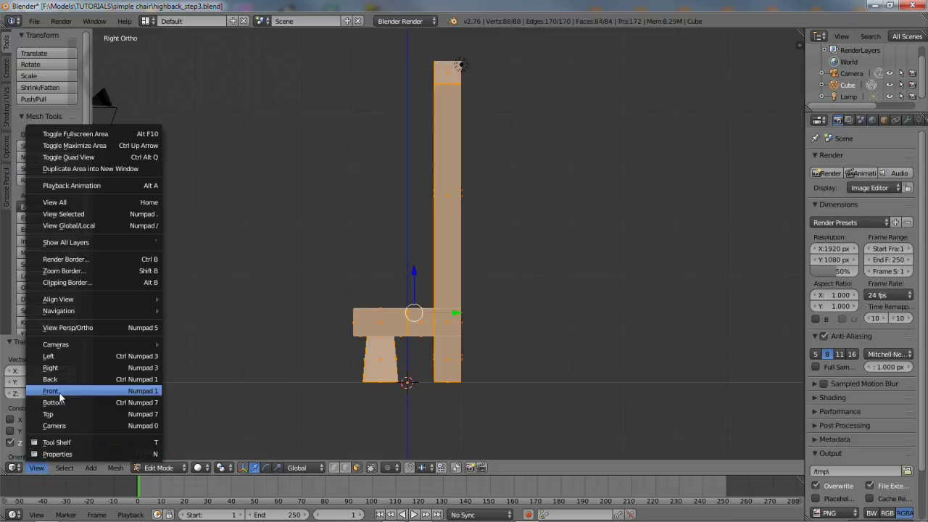
pyautogui.click(59, 392)
pyautogui.click(36, 468)
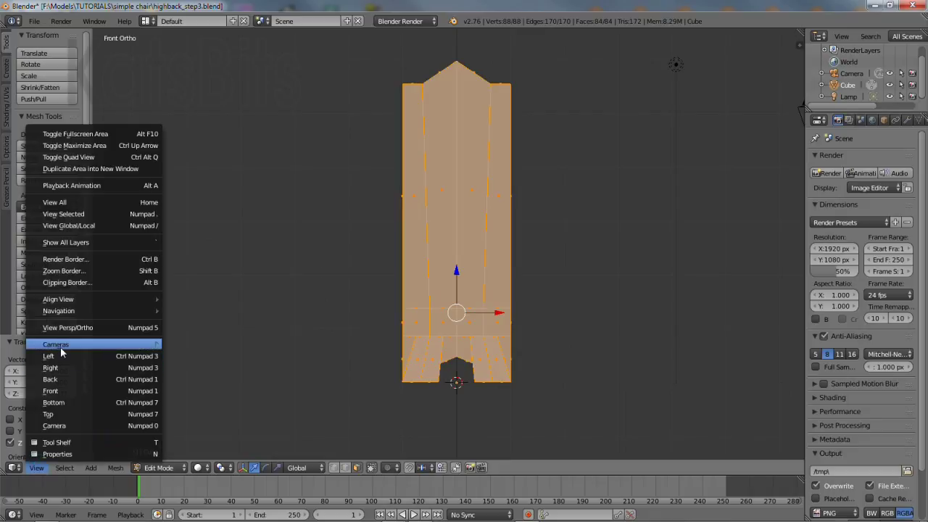
pyautogui.click(68, 327)
pyautogui.moveTo(416, 337); pyautogui.dragTo(351, 341, button='middle')
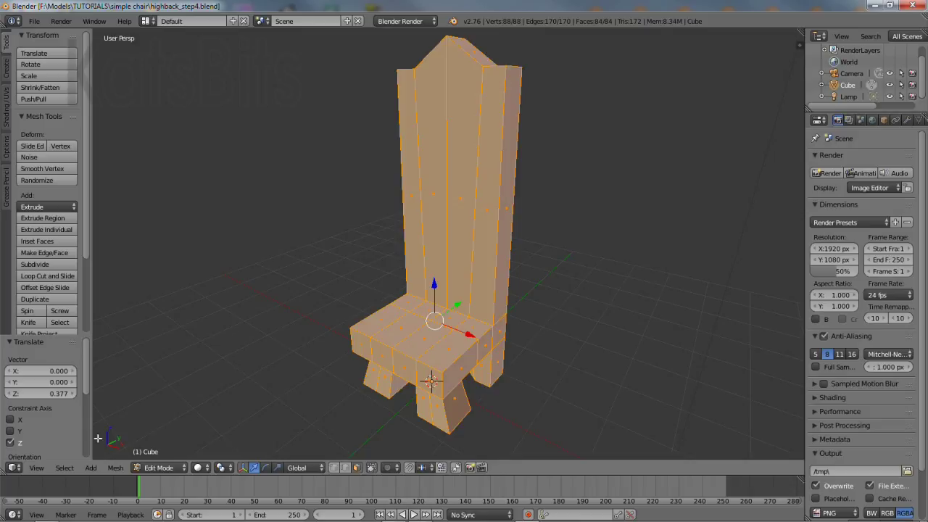
# - Deselect all and, in edge select mode, pick five edges where the seat meets the back
pyautogui.click(63, 469)
pyautogui.click(79, 428)
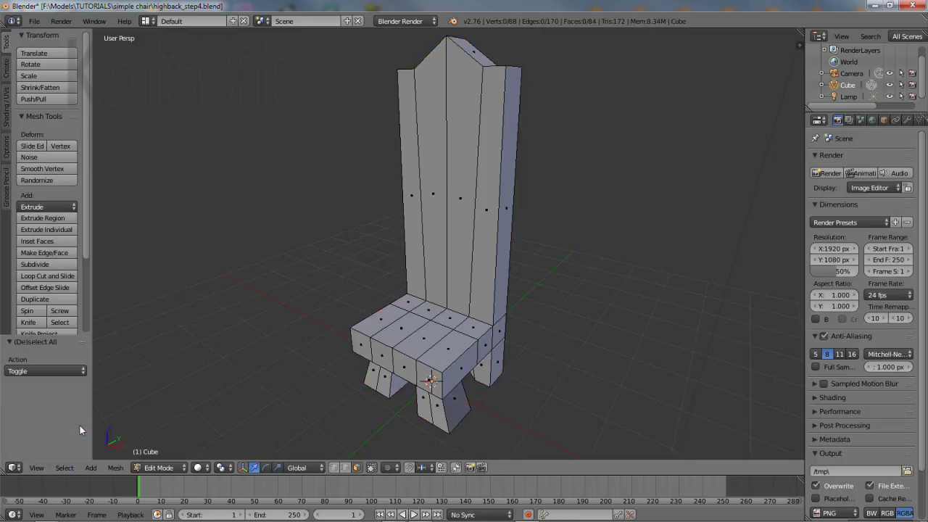
pyautogui.click(346, 469)
pyautogui.rightClick(474, 323)
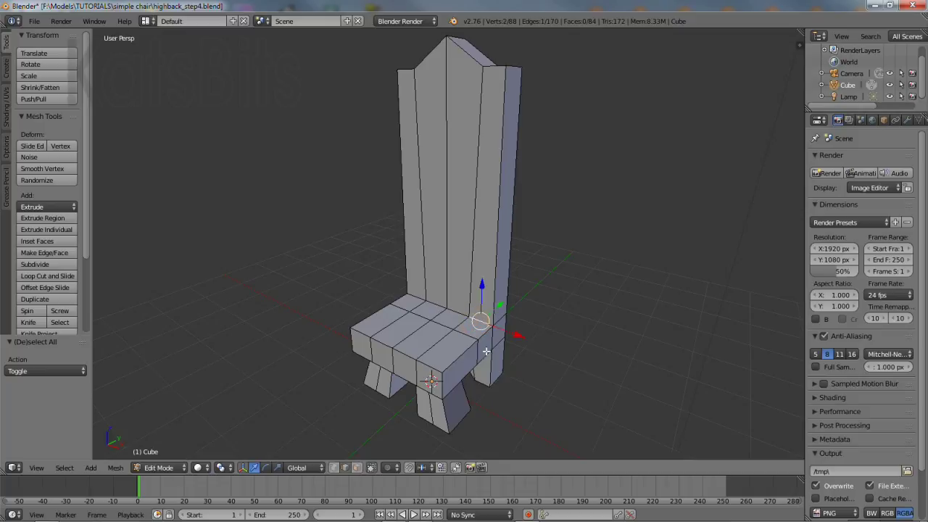
pyautogui.keyDown('shift'); pyautogui.rightClick(457, 311); pyautogui.keyUp('shift')
pyautogui.keyDown('shift'); pyautogui.rightClick(427, 302); pyautogui.keyUp('shift')
pyautogui.keyDown('shift'); pyautogui.rightClick(420, 299); pyautogui.keyUp('shift')
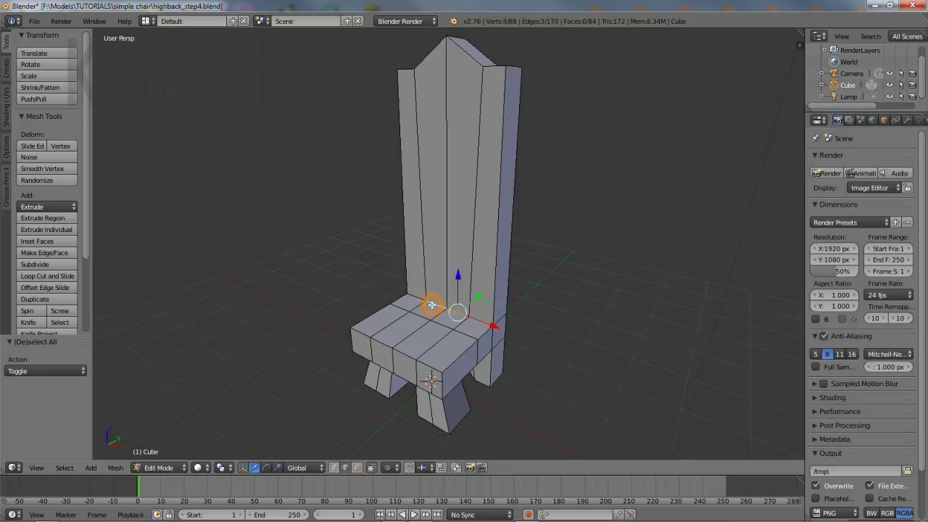
pyautogui.keyDown('shift'); pyautogui.rightClick(491, 333); pyautogui.keyUp('shift')
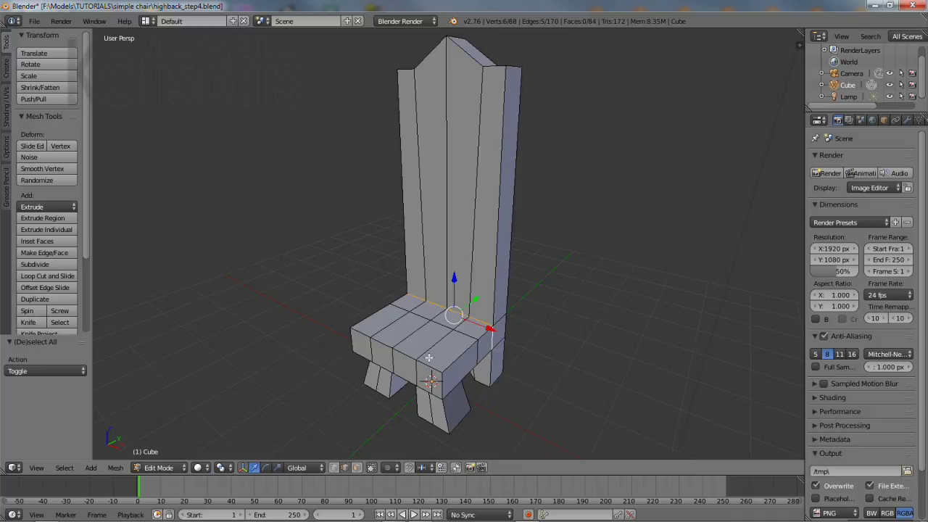
# - From above, add five more seat-back join edges, completing ten selected
pyautogui.moveTo(411, 352); pyautogui.dragTo(406, 291, button='middle')
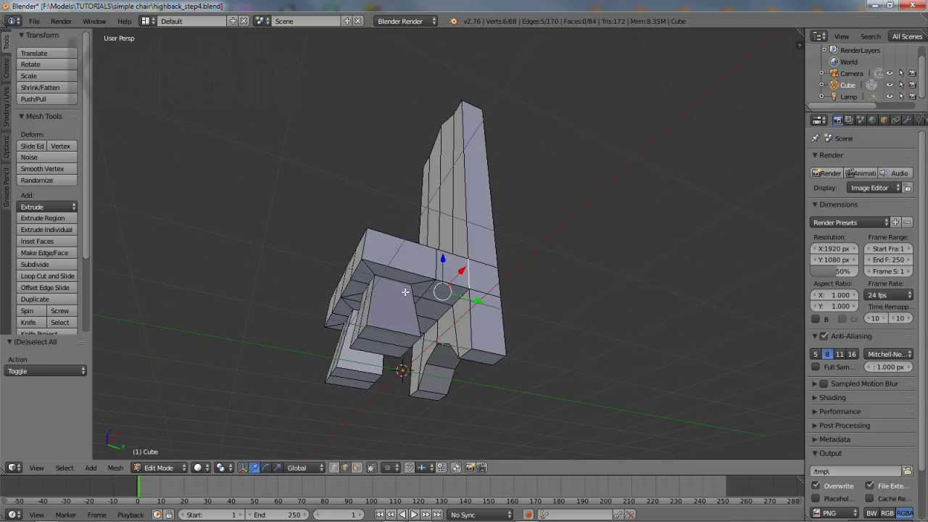
pyautogui.keyDown('shift'); pyautogui.rightClick(462, 299); pyautogui.keyUp('shift')
pyautogui.keyDown('shift'); pyautogui.rightClick(441, 312); pyautogui.keyUp('shift')
pyautogui.keyDown('shift'); pyautogui.rightClick(432, 325); pyautogui.keyUp('shift')
pyautogui.keyDown('shift'); pyautogui.rightClick(424, 337); pyautogui.keyUp('shift')
pyautogui.press('KP_6')
pyautogui.press('KP_6')
pyautogui.press('KP_6')
pyautogui.press('KP_6')
pyautogui.press('KP_6')
pyautogui.press('KP_6')
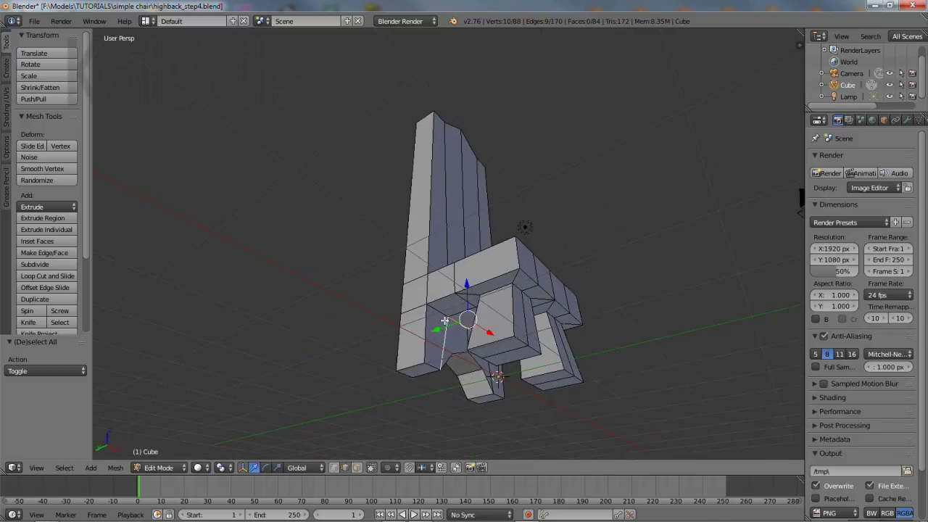
pyautogui.keyDown('shift'); pyautogui.rightClick(449, 355); pyautogui.keyUp('shift')
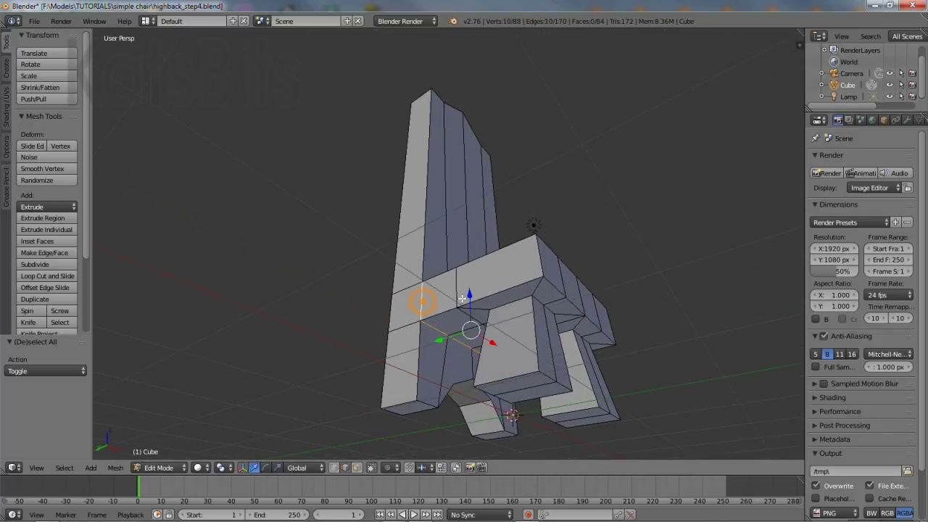
pyautogui.moveTo(428, 308); pyautogui.dragTo(322, 359, button='middle')
pyautogui.moveTo(417, 374); pyautogui.dragTo(420, 313, button='middle')
pyautogui.scroll(1, 420, 314)
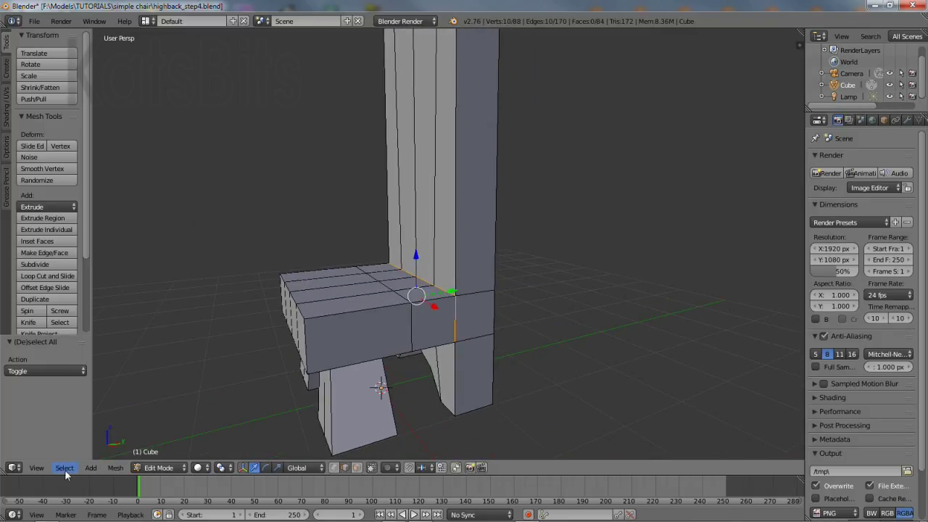
# - Mark the ten selected seat-back join edges as a UV seam with Mesh > Edges > Mark Seam
pyautogui.click(115, 467)
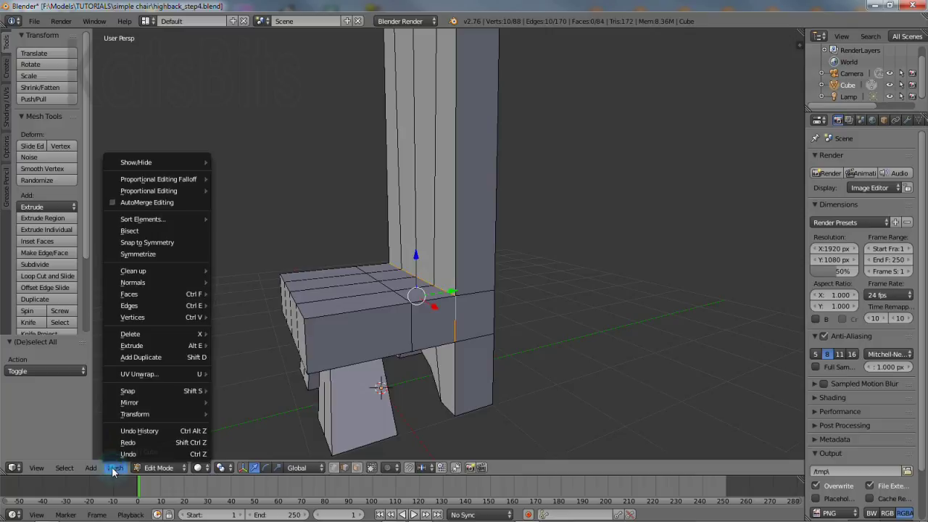
pyautogui.moveTo(130, 308)
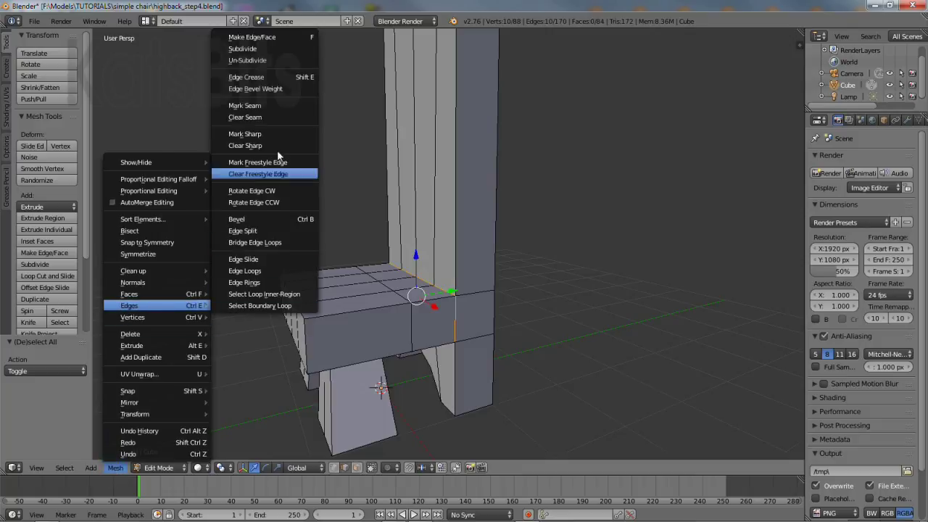
pyautogui.click(269, 108)
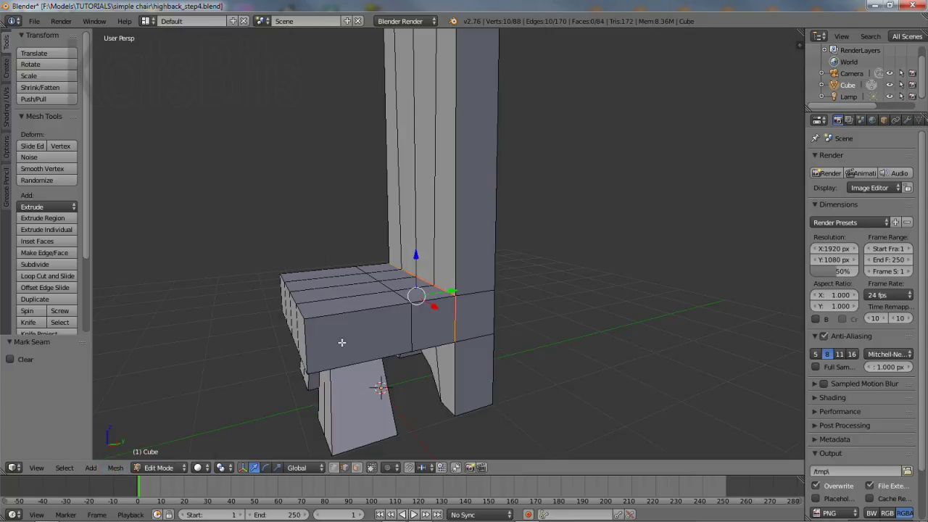
pyautogui.moveTo(342, 342); pyautogui.dragTo(451, 232, button='middle')
# - Select the underside edges where the legs meet the seat
pyautogui.keyDown('alt'); pyautogui.rightClick(397, 228); pyautogui.keyUp('alt')
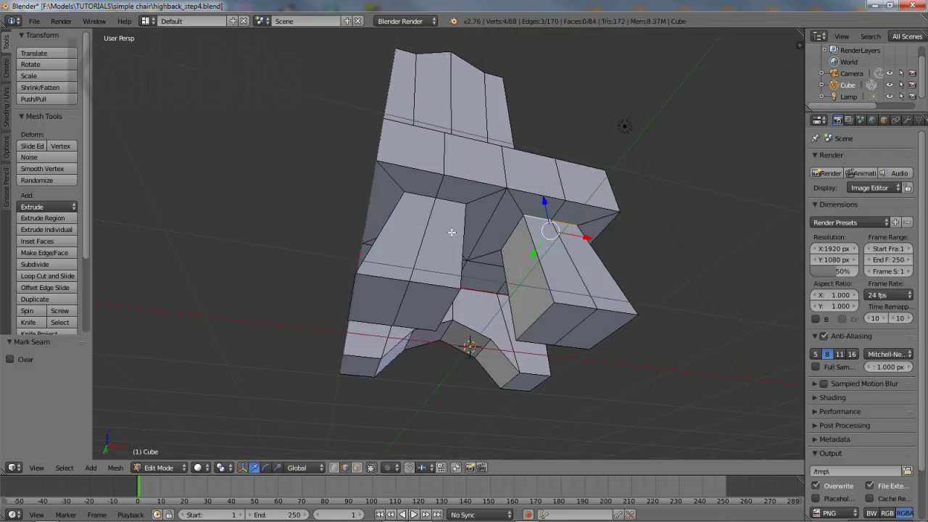
pyautogui.keyDown('shift'); pyautogui.rightClick(515, 237); pyautogui.keyUp('shift')
pyautogui.keyDown('shift'); pyautogui.rightClick(453, 203); pyautogui.keyUp('shift')
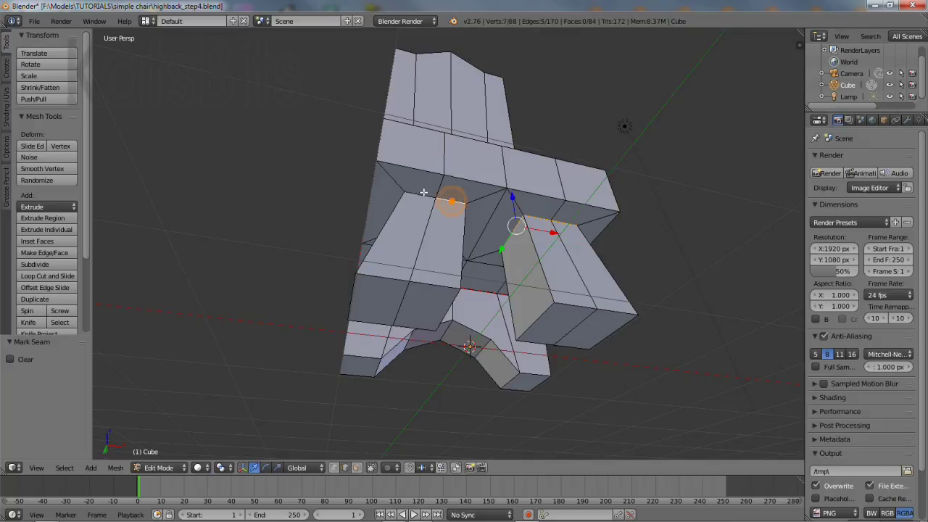
pyautogui.keyDown('shift'); pyautogui.rightClick(427, 191); pyautogui.keyUp('shift')
pyautogui.moveTo(459, 235); pyautogui.dragTo(487, 254, button='middle')
pyautogui.keyDown('shift'); pyautogui.rightClick(364, 237); pyautogui.keyUp('shift')
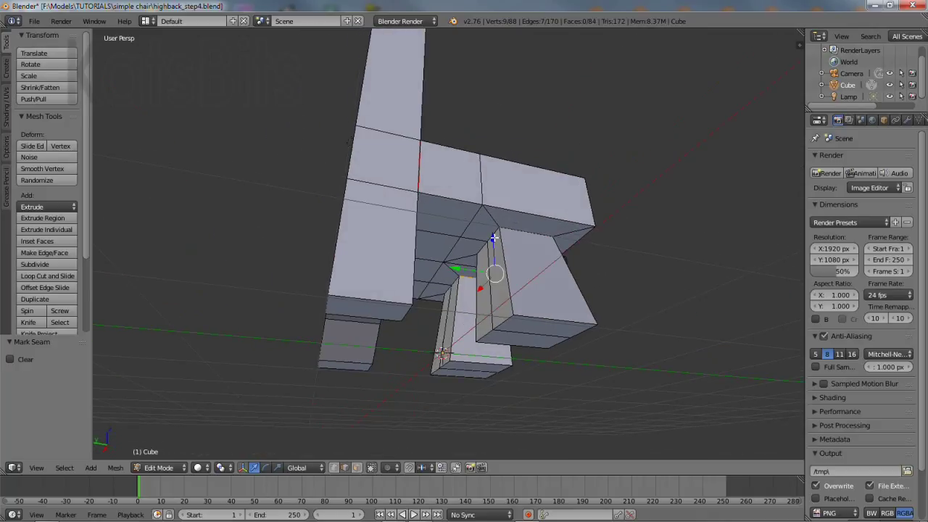
pyautogui.keyDown('shift'); pyautogui.rightClick(494, 239); pyautogui.keyUp('shift')
pyautogui.keyDown('shift'); pyautogui.rightClick(519, 232); pyautogui.keyUp('shift')
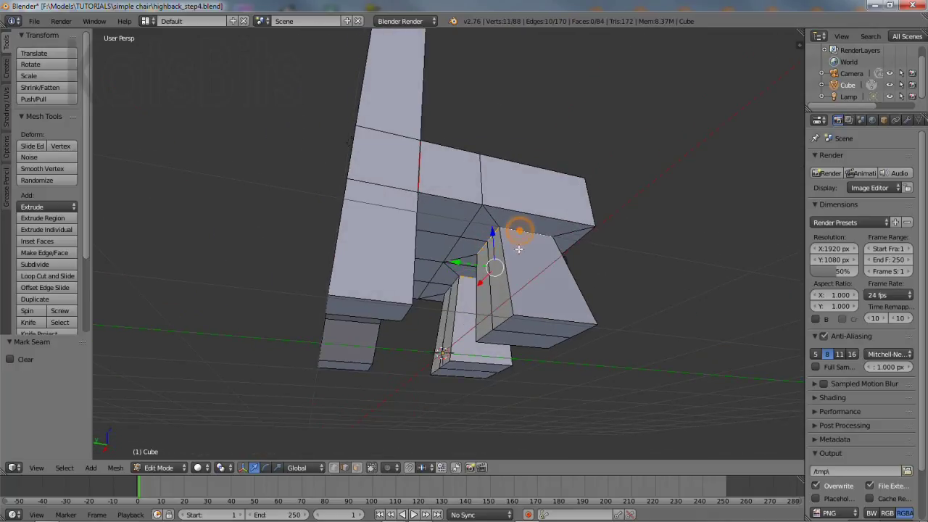
pyautogui.keyDown('shift'); pyautogui.rightClick(457, 279); pyautogui.keyUp('shift')
# - Add the inner-corner edges under the seat and mark the selection as seams
pyautogui.scroll(4, 457, 279)
pyautogui.keyDown('shift'); pyautogui.rightClick(459, 341); pyautogui.keyUp('shift')
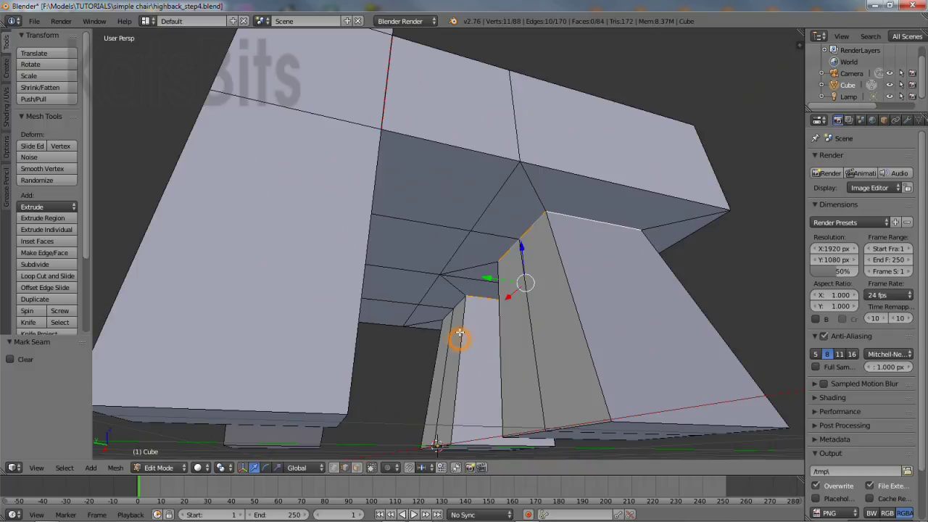
pyautogui.keyDown('shift'); pyautogui.rightClick(455, 305); pyautogui.keyUp('shift')
pyautogui.keyDown('shift'); pyautogui.rightClick(441, 317); pyautogui.keyUp('shift')
pyautogui.scroll(-4, 441, 317)
pyautogui.moveTo(441, 317); pyautogui.dragTo(521, 260, button='middle')
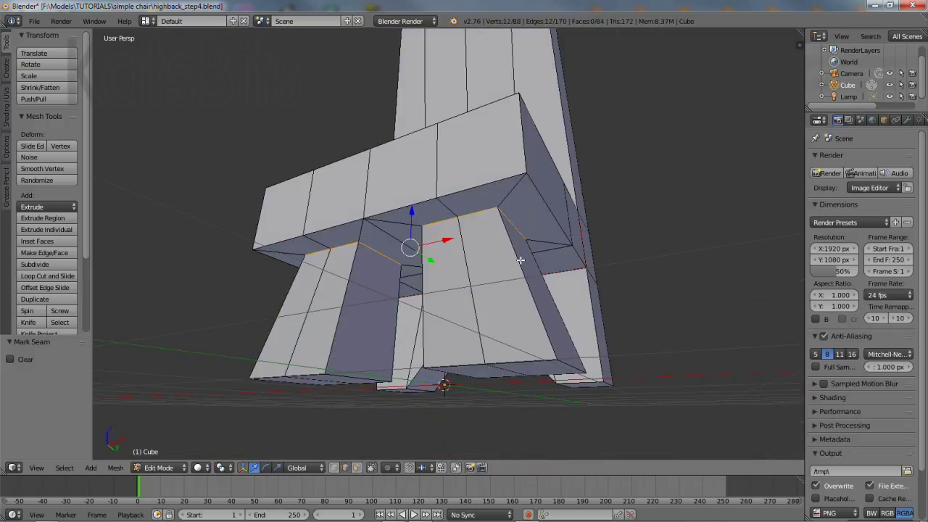
pyautogui.click(114, 471)
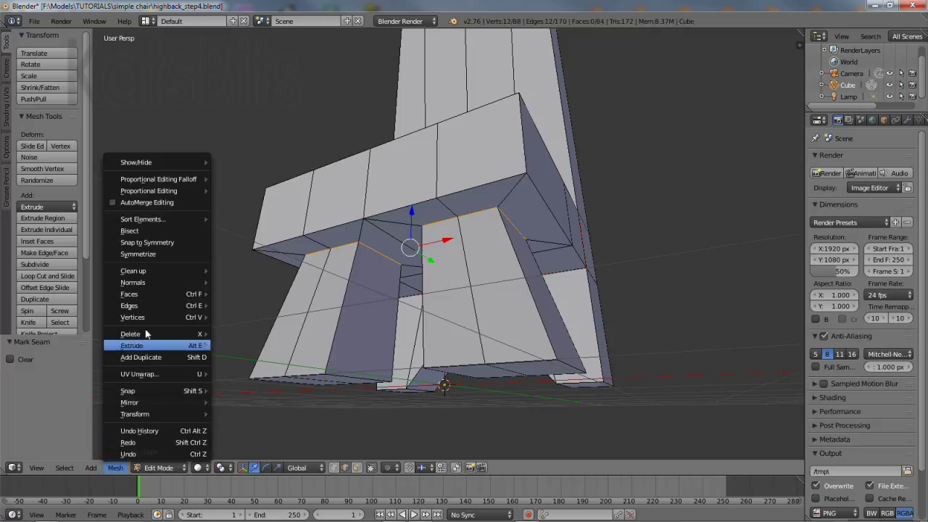
pyautogui.moveTo(147, 306)
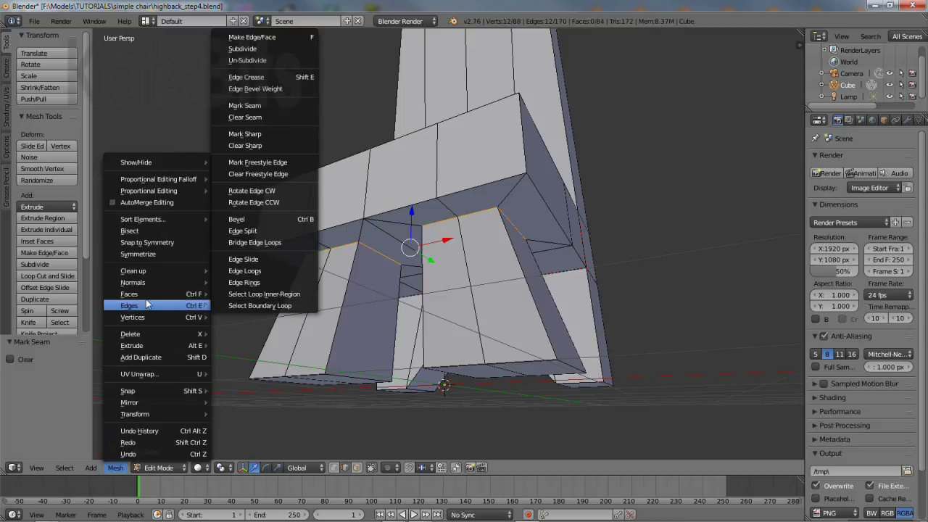
pyautogui.click(258, 107)
# - Select six seat corner edges along the top and underside and mark them as seams
pyautogui.moveTo(515, 223); pyautogui.dragTo(476, 223, button='middle')
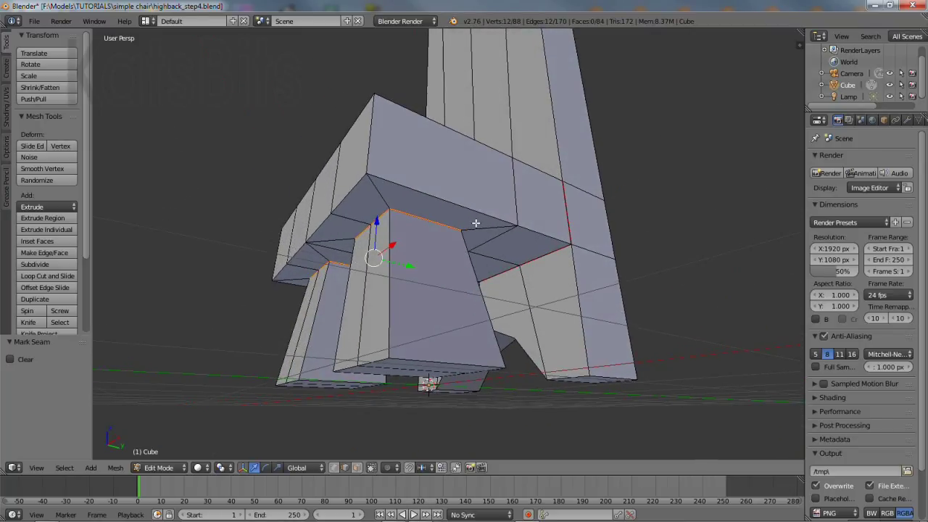
pyautogui.rightClick(545, 236)
pyautogui.keyDown('shift'); pyautogui.rightClick(460, 209); pyautogui.keyUp('shift')
pyautogui.keyDown('shift'); pyautogui.rightClick(367, 147); pyautogui.keyUp('shift')
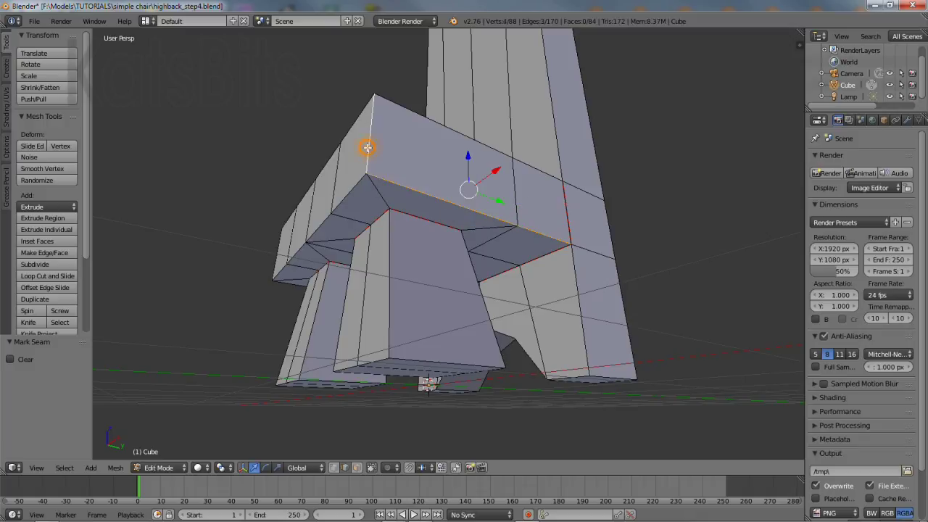
pyautogui.moveTo(297, 324); pyautogui.dragTo(419, 264, button='middle')
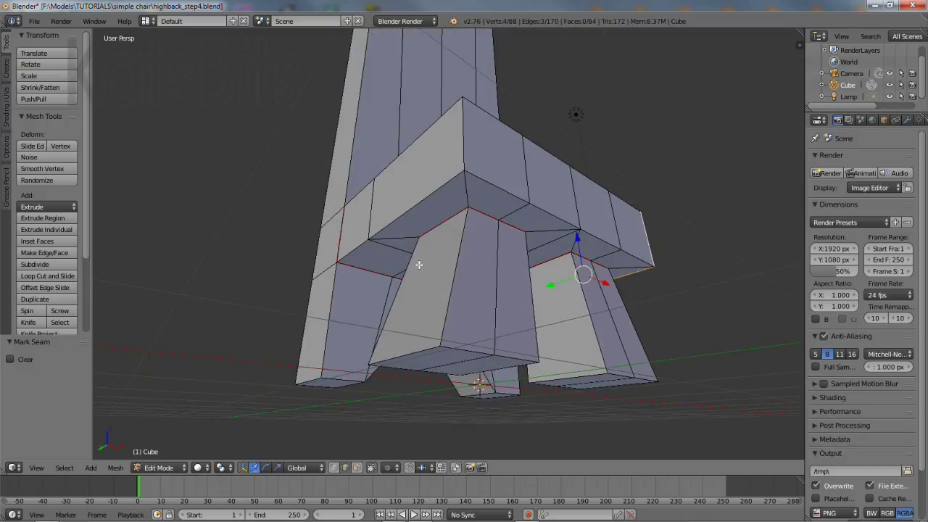
pyautogui.keyDown('shift'); pyautogui.rightClick(347, 253); pyautogui.keyUp('shift')
pyautogui.keyDown('shift'); pyautogui.rightClick(385, 220); pyautogui.keyUp('shift')
pyautogui.keyDown('shift'); pyautogui.rightClick(463, 151); pyautogui.keyUp('shift')
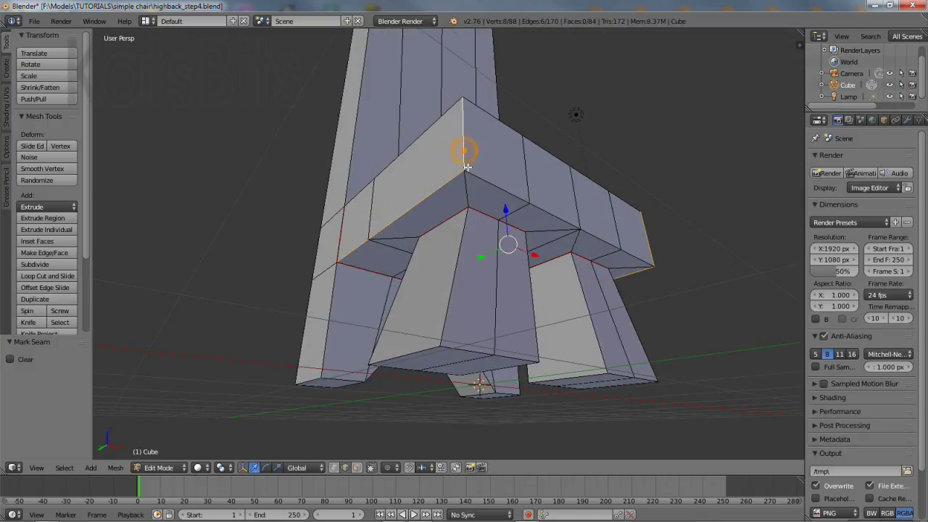
pyautogui.moveTo(463, 151); pyautogui.dragTo(486, 313, button='middle')
pyautogui.click(114, 468)
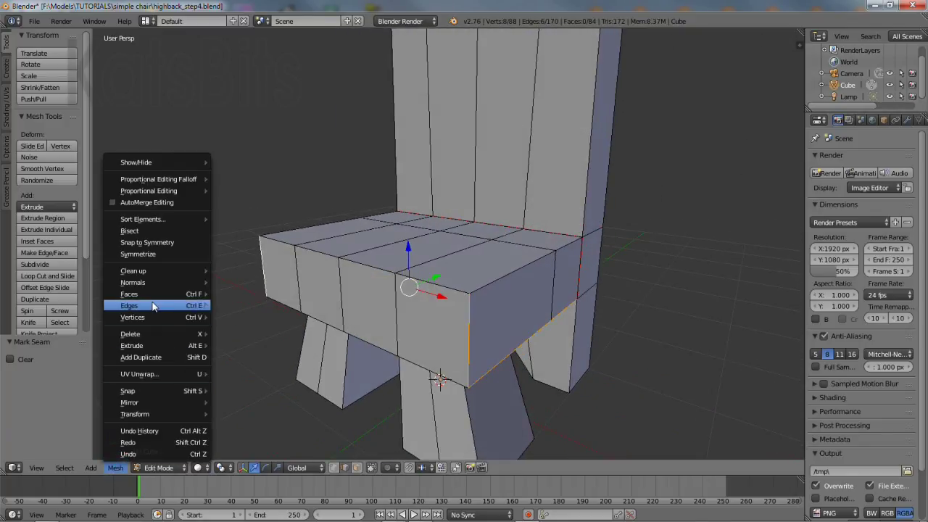
pyautogui.moveTo(169, 308)
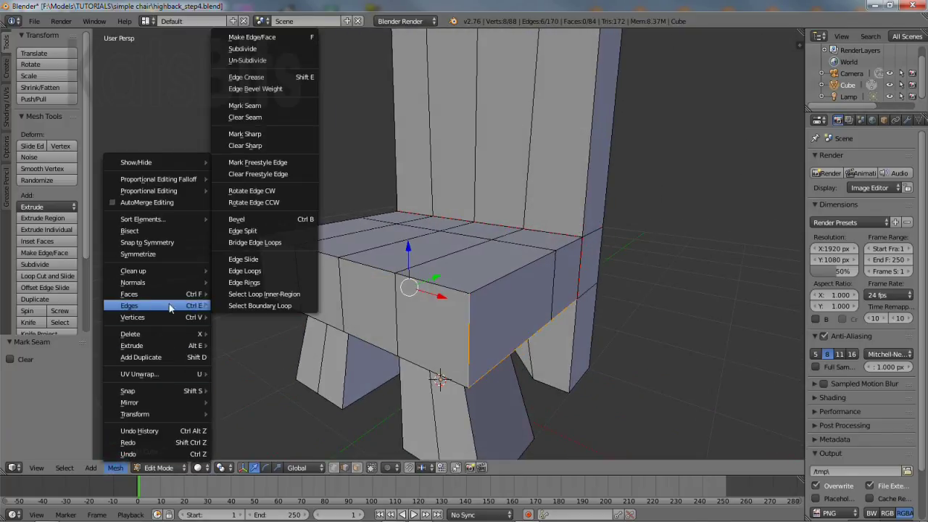
pyautogui.click(247, 105)
pyautogui.moveTo(268, 135); pyautogui.dragTo(504, 253, button='middle')
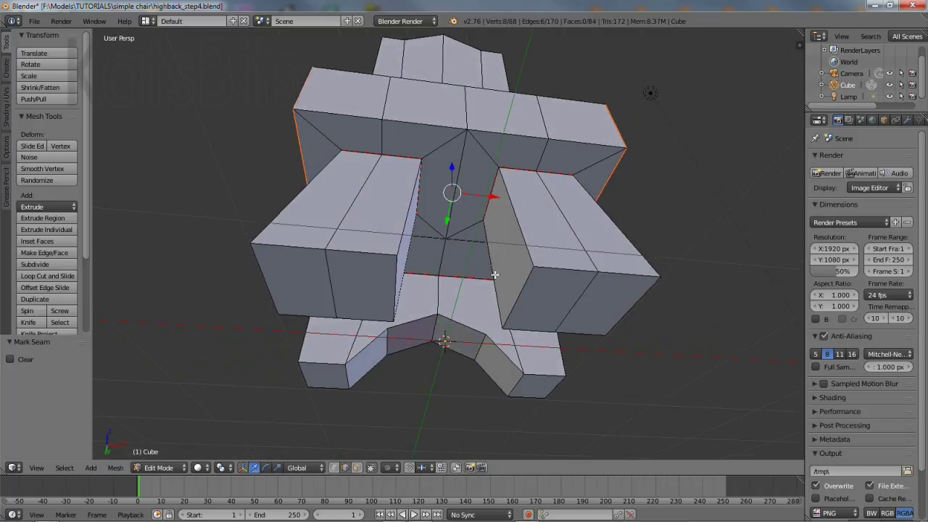
# - Mark the leg face's bottom edges, vertical corner edges and left block edges as seams
pyautogui.rightClick(495, 274)
pyautogui.keyDown('shift'); pyautogui.rightClick(524, 324); pyautogui.keyUp('shift')
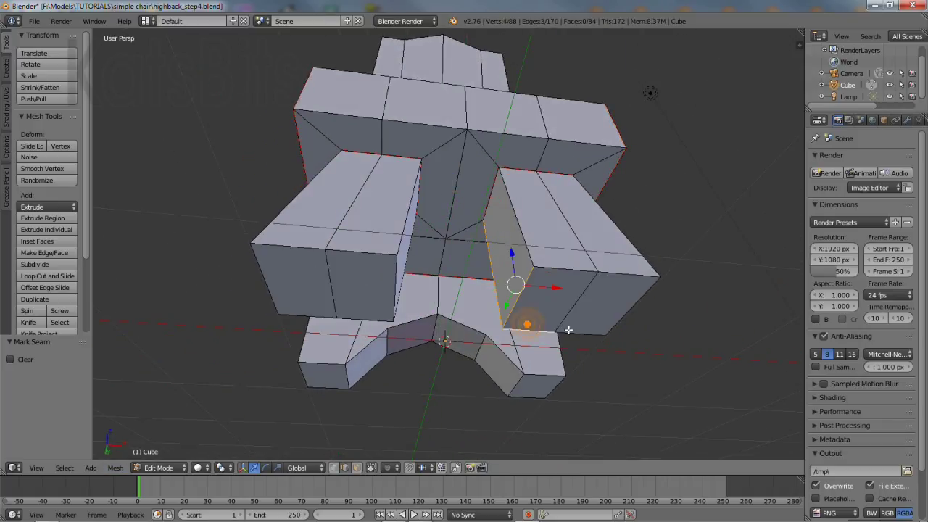
pyautogui.keyDown('shift'); pyautogui.rightClick(576, 330); pyautogui.keyUp('shift')
pyautogui.keyDown('shift'); pyautogui.rightClick(616, 319); pyautogui.keyUp('shift')
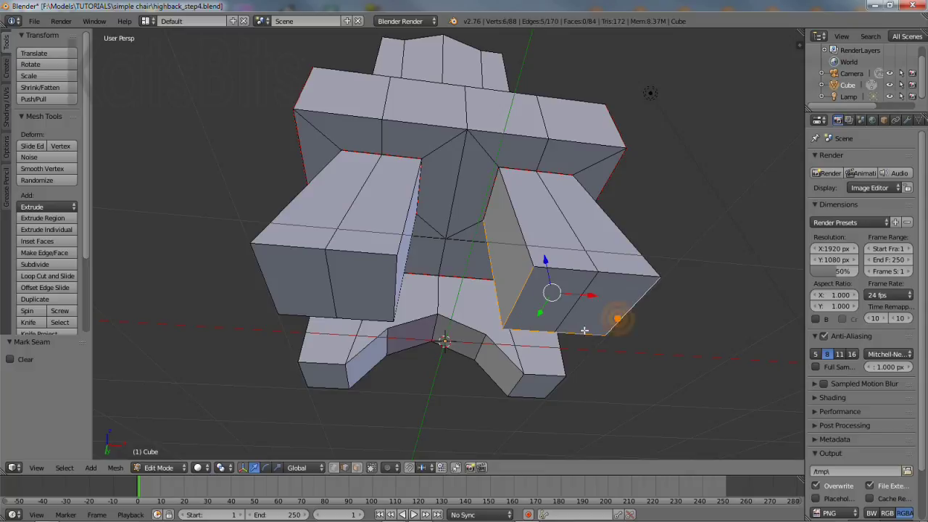
pyautogui.keyDown('shift'); pyautogui.rightClick(405, 247); pyautogui.keyUp('shift')
pyautogui.keyDown('shift'); pyautogui.rightClick(393, 288); pyautogui.keyUp('shift')
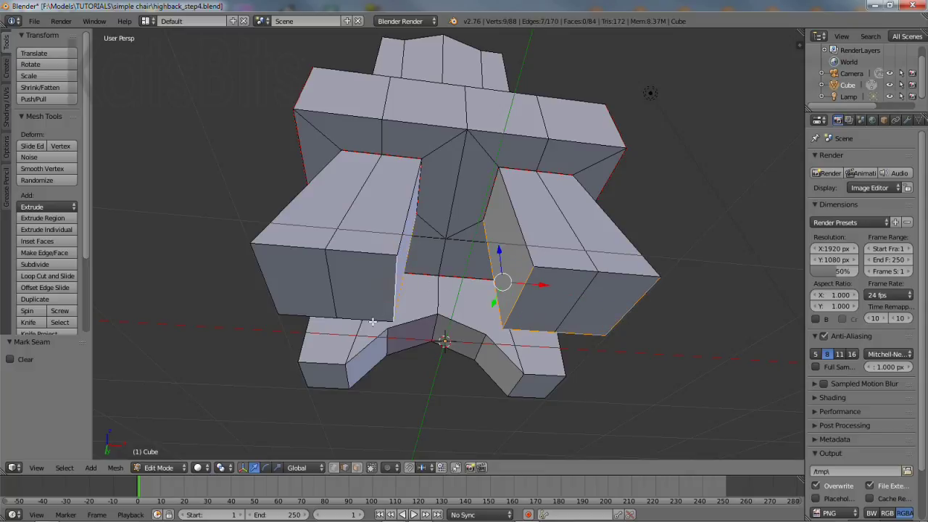
pyautogui.keyDown('shift'); pyautogui.rightClick(366, 320); pyautogui.keyUp('shift')
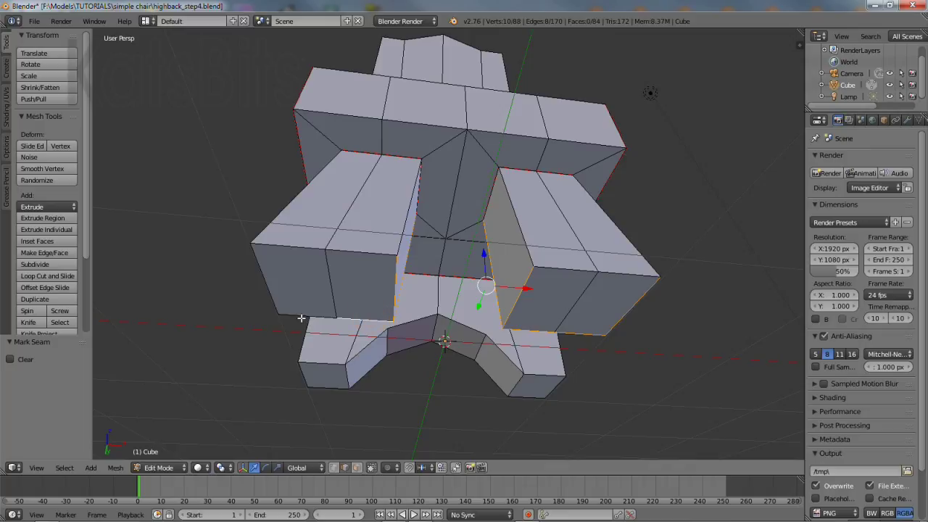
pyautogui.keyDown('shift'); pyautogui.rightClick(305, 317); pyautogui.keyUp('shift')
pyautogui.keyDown('shift'); pyautogui.rightClick(263, 285); pyautogui.keyUp('shift')
pyautogui.click(114, 468)
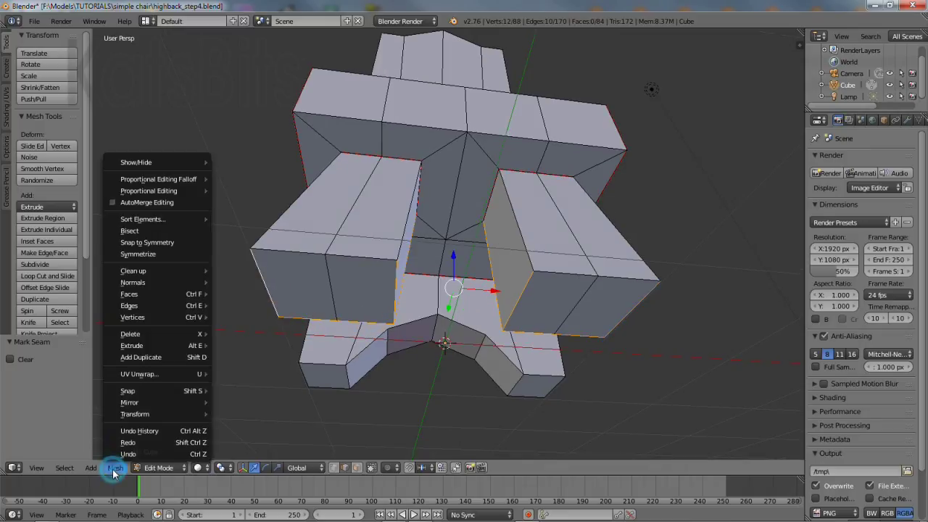
pyautogui.moveTo(129, 306)
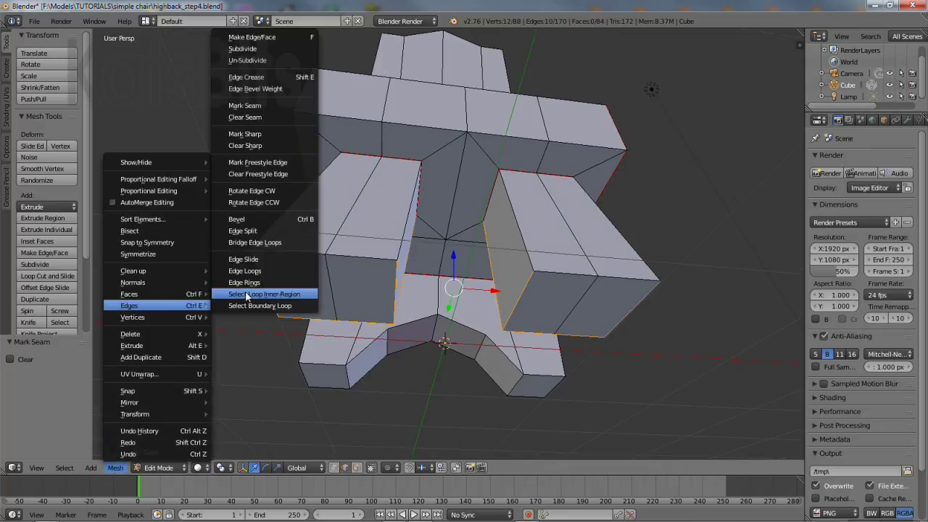
pyautogui.click(248, 107)
pyautogui.moveTo(469, 259); pyautogui.dragTo(370, 262, button='middle')
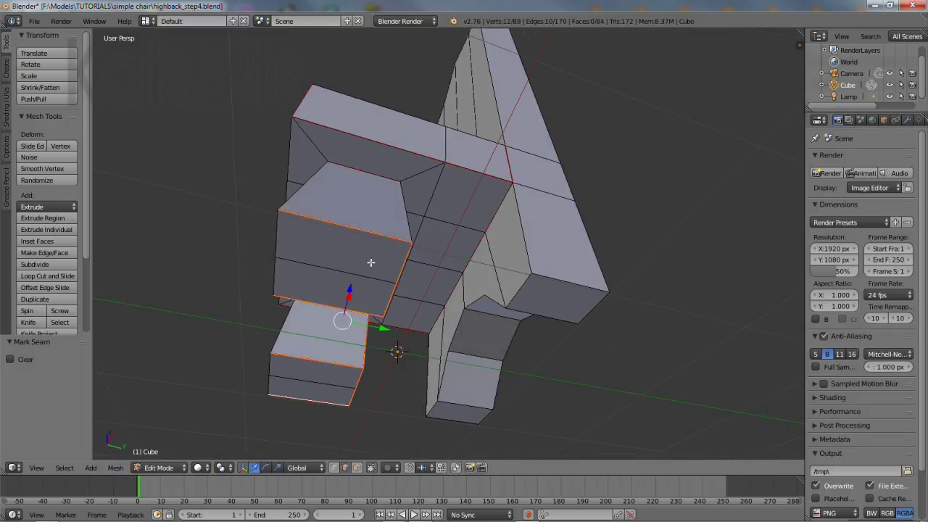
# - Select the right block's corner, notch and lower edges plus a left-block edge, dropping one wrong edge
pyautogui.rightClick(425, 410)
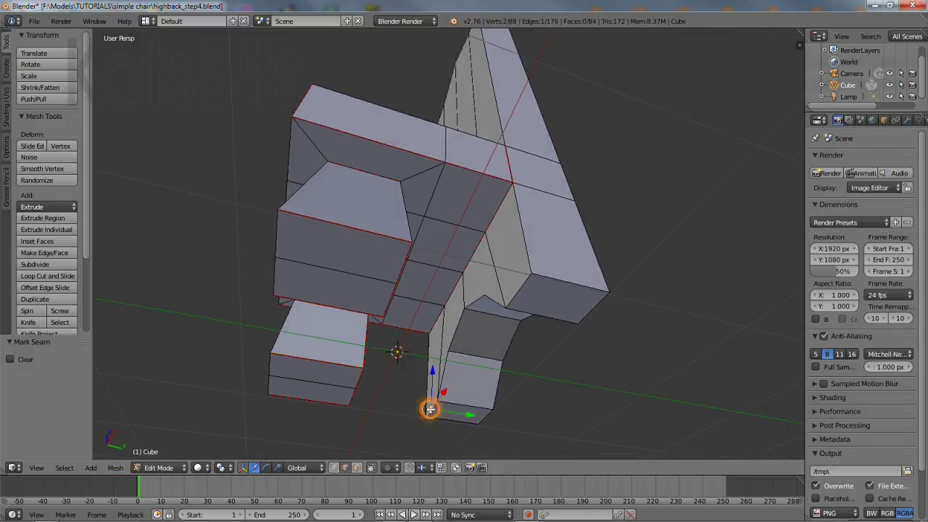
pyautogui.keyDown('shift'); pyautogui.rightClick(438, 373); pyautogui.keyUp('shift')
pyautogui.keyDown('shift'); pyautogui.rightClick(458, 323); pyautogui.keyUp('shift')
pyautogui.keyDown('shift'); pyautogui.rightClick(472, 303); pyautogui.keyUp('shift')
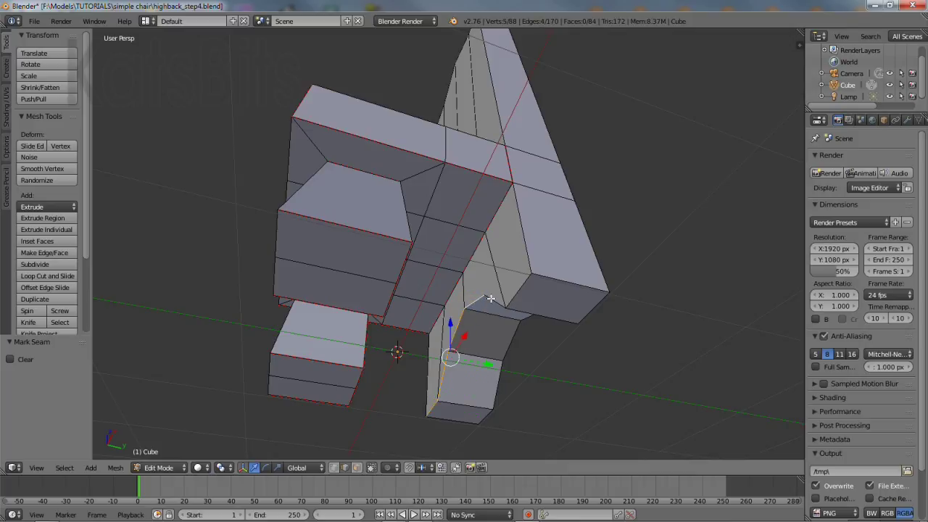
pyautogui.keyDown('shift'); pyautogui.rightClick(493, 300); pyautogui.keyUp('shift')
pyautogui.keyDown('shift'); pyautogui.rightClick(517, 294); pyautogui.keyUp('shift')
pyautogui.keyDown('shift'); pyautogui.rightClick(551, 283); pyautogui.keyUp('shift')
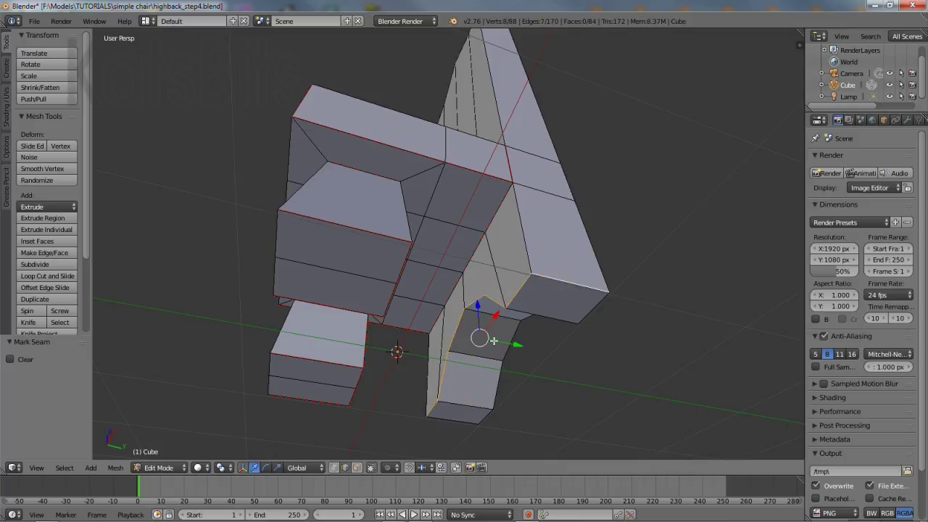
pyautogui.moveTo(398, 352); pyautogui.dragTo(363, 291, button='middle')
pyautogui.keyDown('shift'); pyautogui.rightClick(333, 265); pyautogui.keyUp('shift')
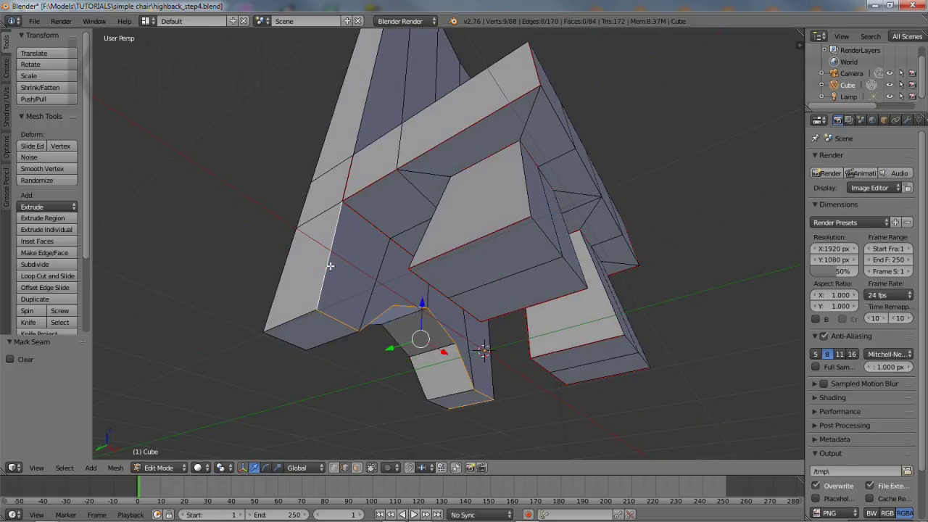
pyautogui.keyDown('shift'); pyautogui.rightClick(293, 316); pyautogui.keyUp('shift')
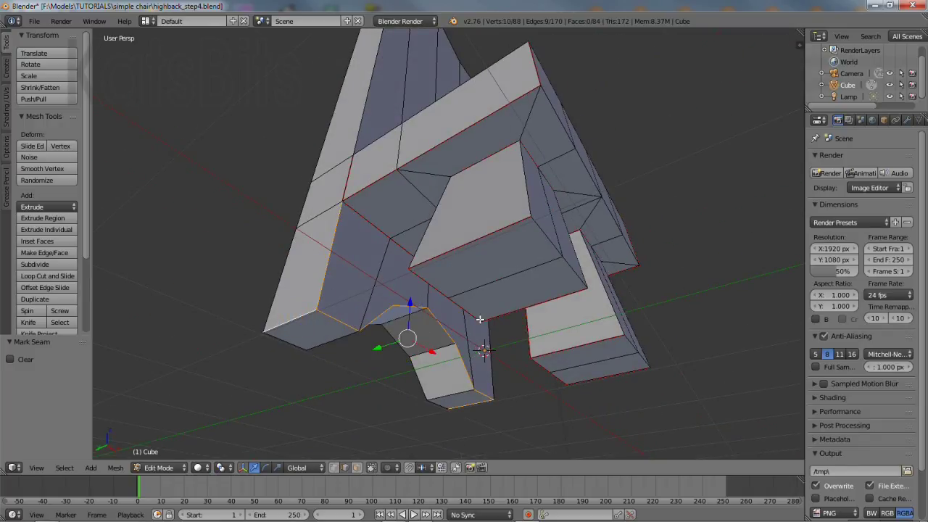
pyautogui.keyDown('shift'); pyautogui.rightClick(331, 254); pyautogui.keyUp('shift')
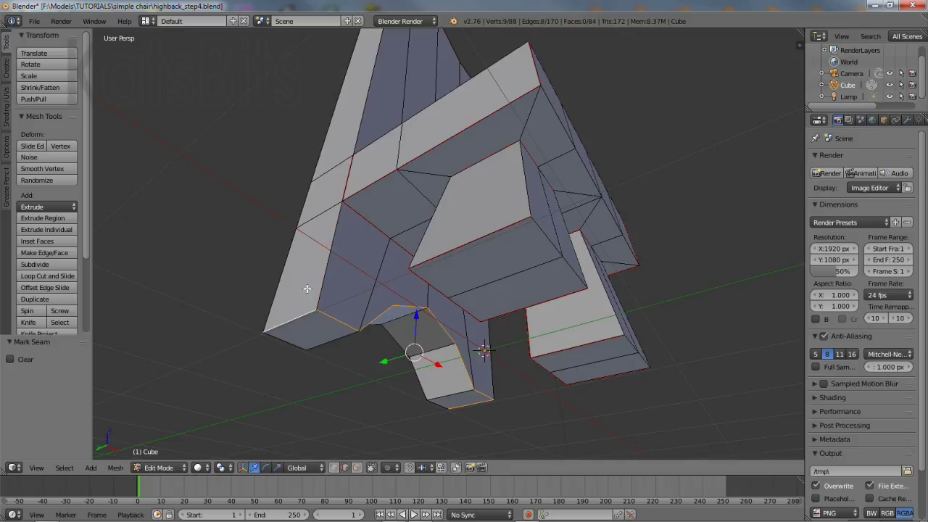
pyautogui.moveTo(307, 289); pyautogui.dragTo(407, 300, button='middle')
# - Select the edge segments running up the side of the chair back
pyautogui.keyDown('shift'); pyautogui.rightClick(454, 186); pyautogui.keyUp('shift')
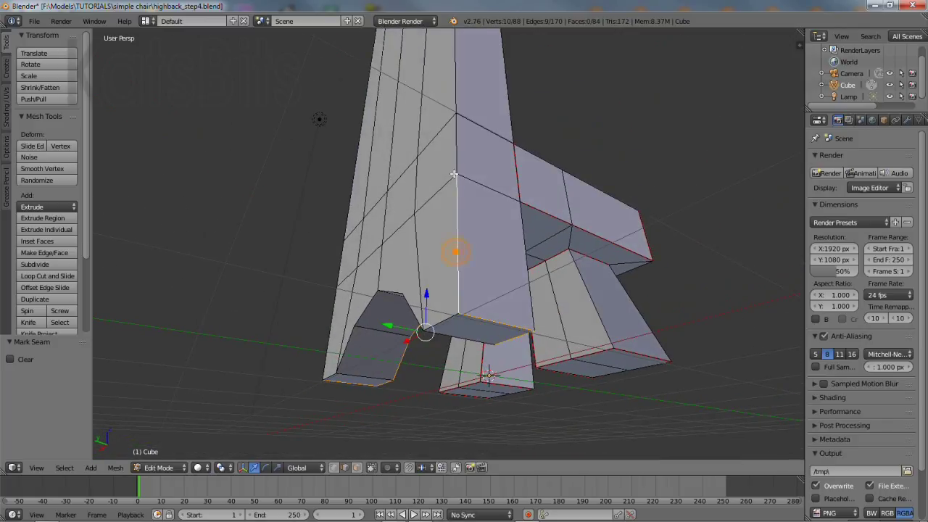
pyautogui.keyDown('shift'); pyautogui.rightClick(456, 159); pyautogui.keyUp('shift')
pyautogui.keyDown('shift'); pyautogui.rightClick(454, 84); pyautogui.keyUp('shift')
pyautogui.moveTo(453, 151); pyautogui.dragTo(447, 254, button='middle')
pyautogui.keyDown('shift'); pyautogui.rightClick(438, 148); pyautogui.keyUp('shift')
pyautogui.keyDown('shift'); pyautogui.rightClick(397, 97); pyautogui.keyUp('shift')
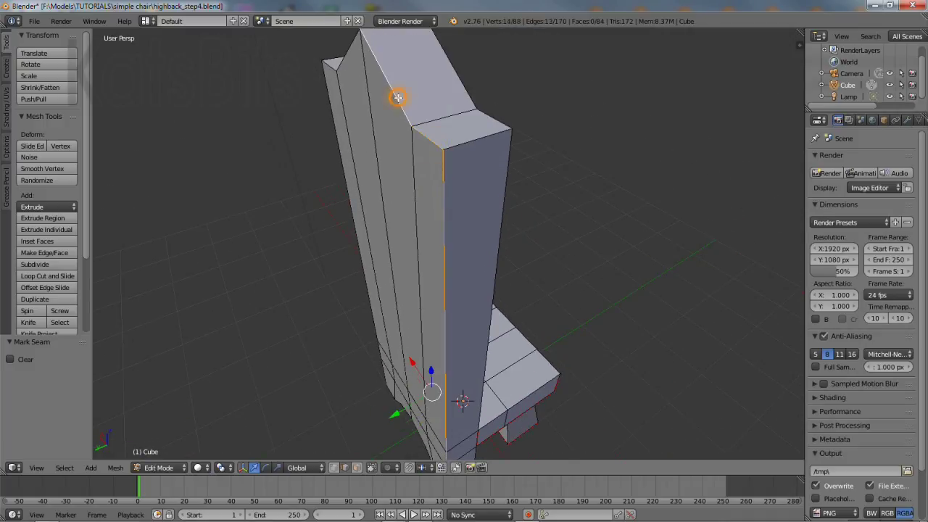
pyautogui.moveTo(344, 232); pyautogui.dragTo(425, 249, button='middle')
# - Add the edges across the back's top peak and mark all selected edges as seams
pyautogui.keyDown('shift'); pyautogui.rightClick(548, 116); pyautogui.keyUp('shift')
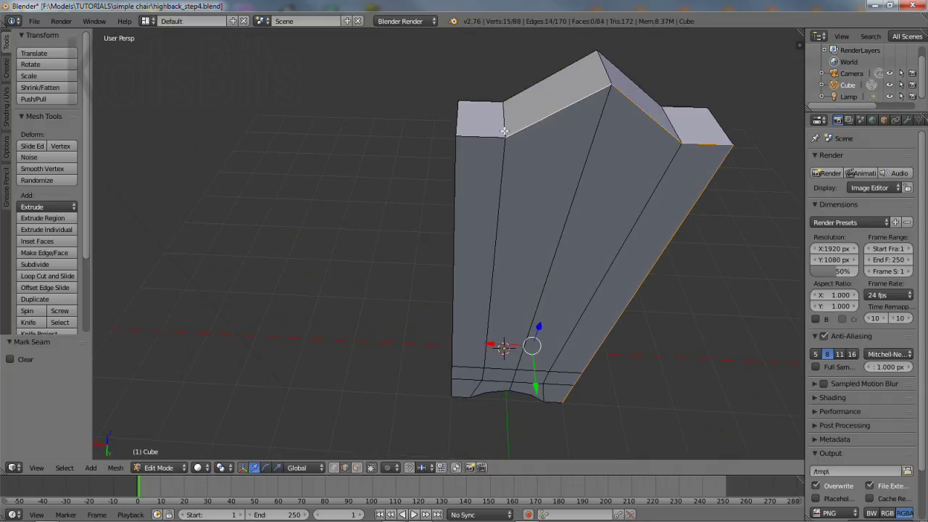
pyautogui.keyDown('shift'); pyautogui.rightClick(490, 132); pyautogui.keyUp('shift')
pyautogui.keyDown('shift'); pyautogui.rightClick(714, 124); pyautogui.keyUp('shift')
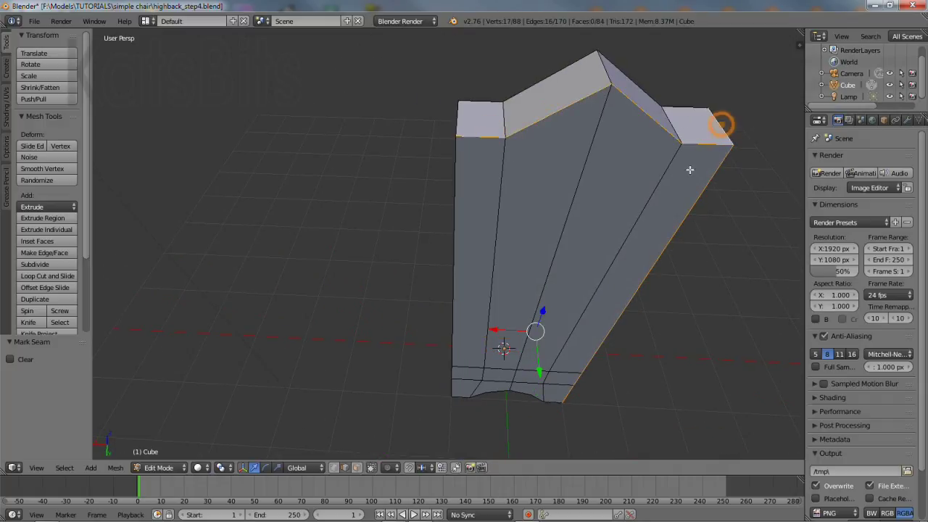
pyautogui.keyDown('shift'); pyautogui.rightClick(457, 115); pyautogui.keyUp('shift')
pyautogui.moveTo(458, 116); pyautogui.dragTo(397, 280, button='middle')
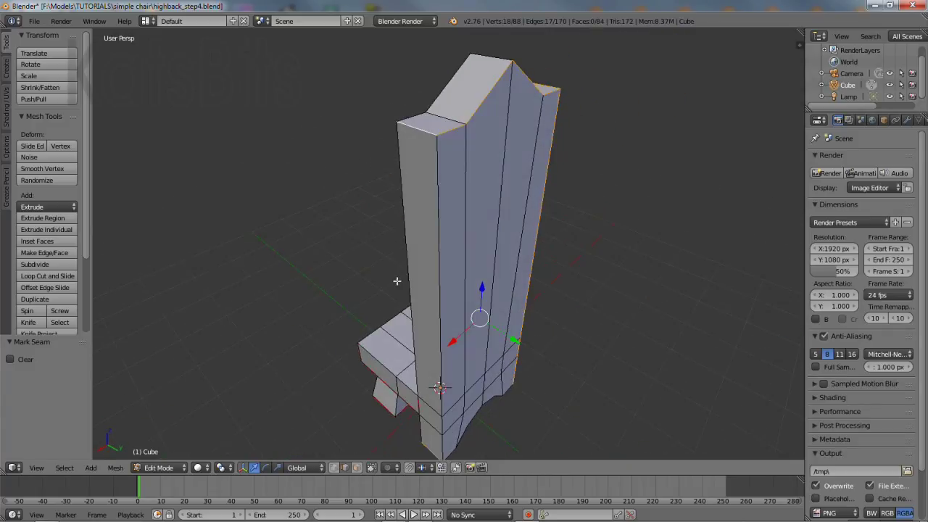
pyautogui.click(114, 471)
pyautogui.moveTo(146, 310)
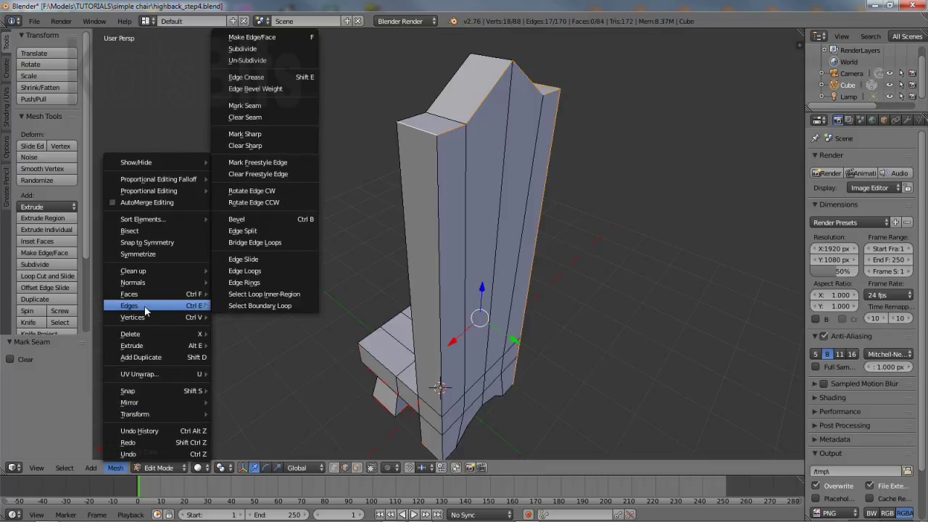
pyautogui.click(257, 106)
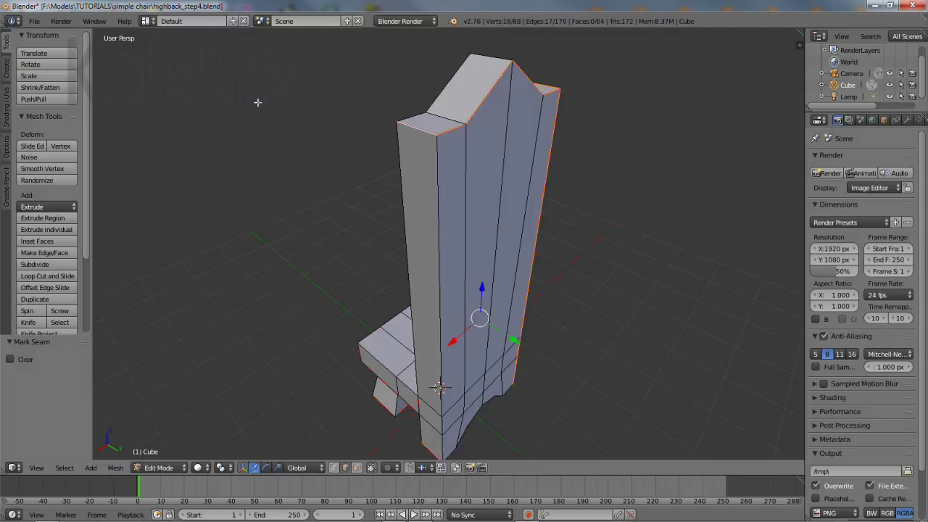
# - Switch the viewport to Wireframe shading and deselect the whole mesh
pyautogui.click(198, 467)
pyautogui.click(225, 435)
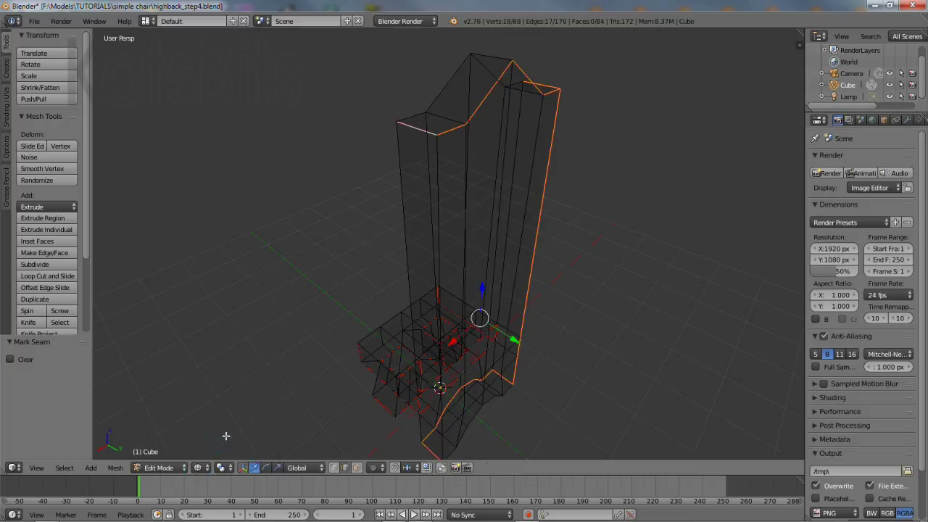
pyautogui.moveTo(342, 354); pyautogui.dragTo(335, 337, button='middle')
pyautogui.click(64, 470)
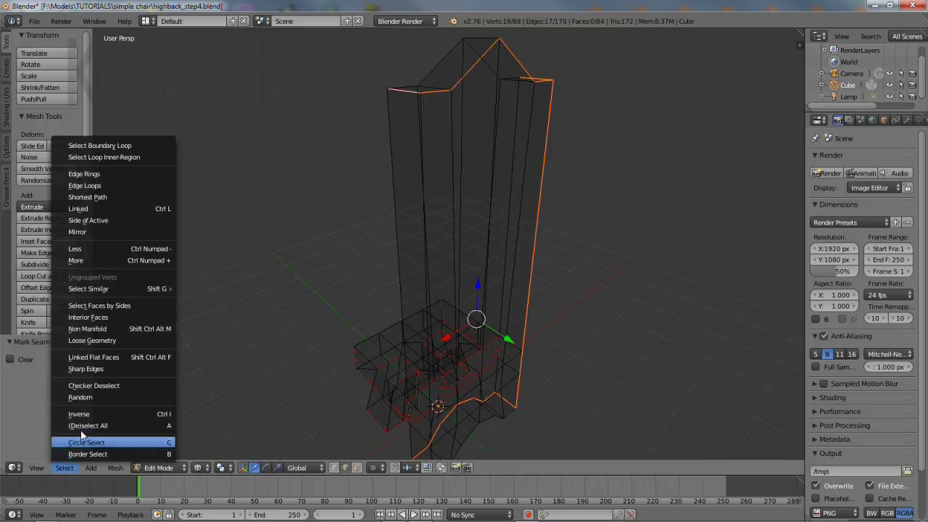
pyautogui.click(97, 423)
pyautogui.moveTo(315, 343); pyautogui.dragTo(443, 353, button='middle')
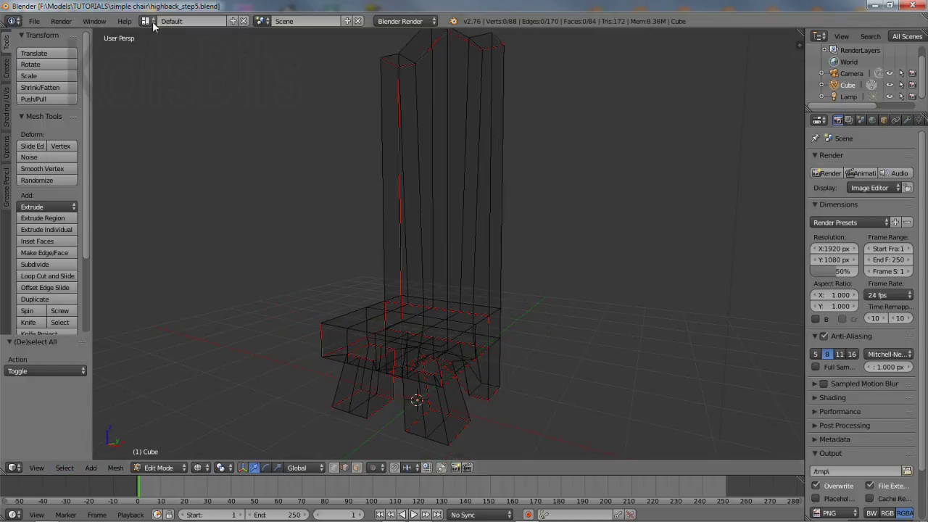
# - Switch the screen layout to UV Editing
pyautogui.click(147, 21)
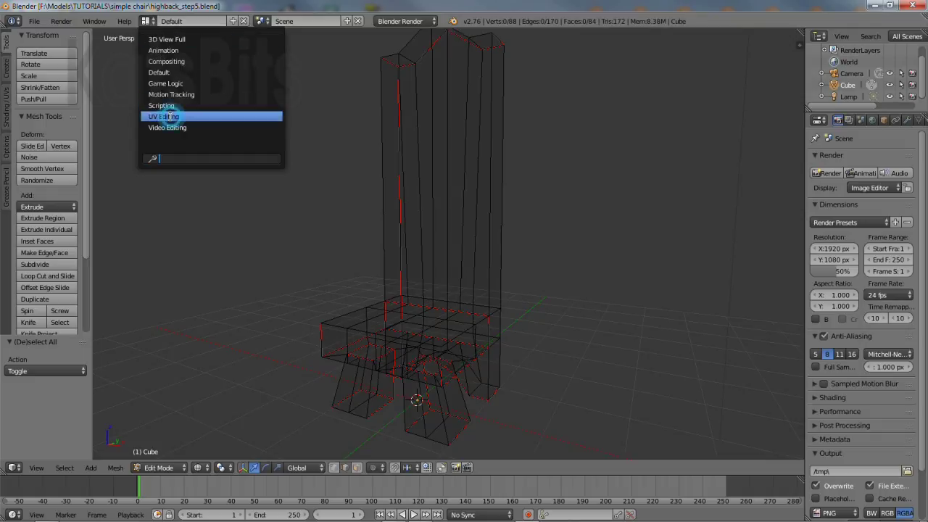
pyautogui.click(171, 116)
pyautogui.moveTo(727, 224); pyautogui.dragTo(747, 287, button='middle')
pyautogui.scroll(-2, 740, 288)
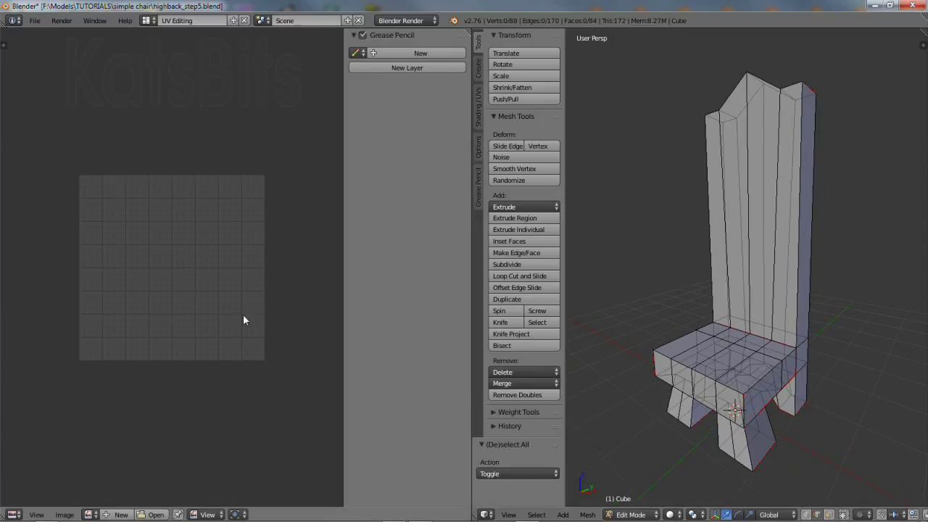
# - Create a new image named 'tallback', 512 × 512 px, with Generated Type UV Grid
pyautogui.click(118, 514)
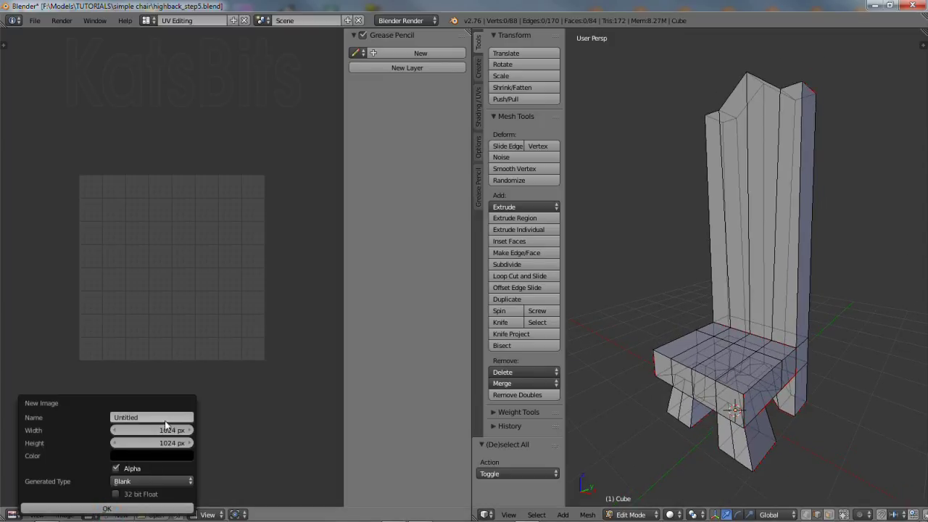
pyautogui.click(144, 417)
pyautogui.write('tallback')
pyautogui.press('Return')
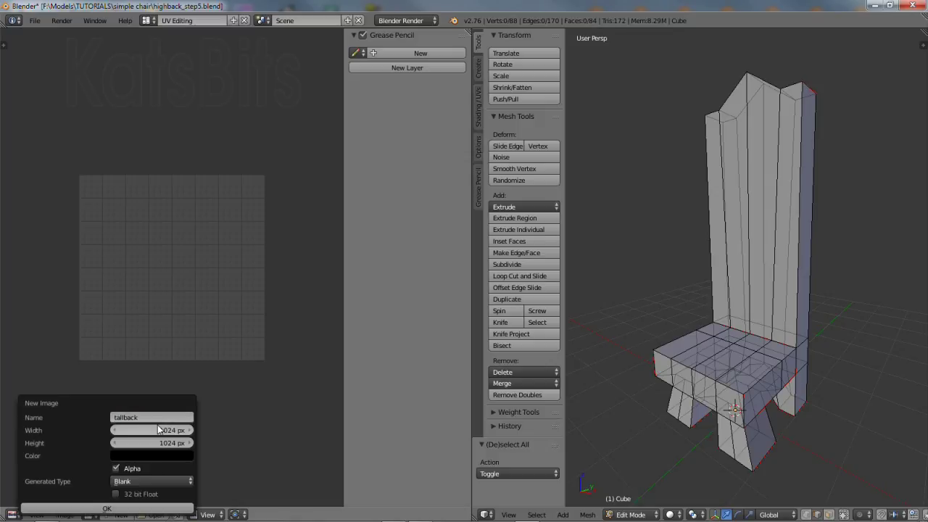
pyautogui.click(164, 431)
pyautogui.write('512')
pyautogui.press('Return')
pyautogui.click(164, 444)
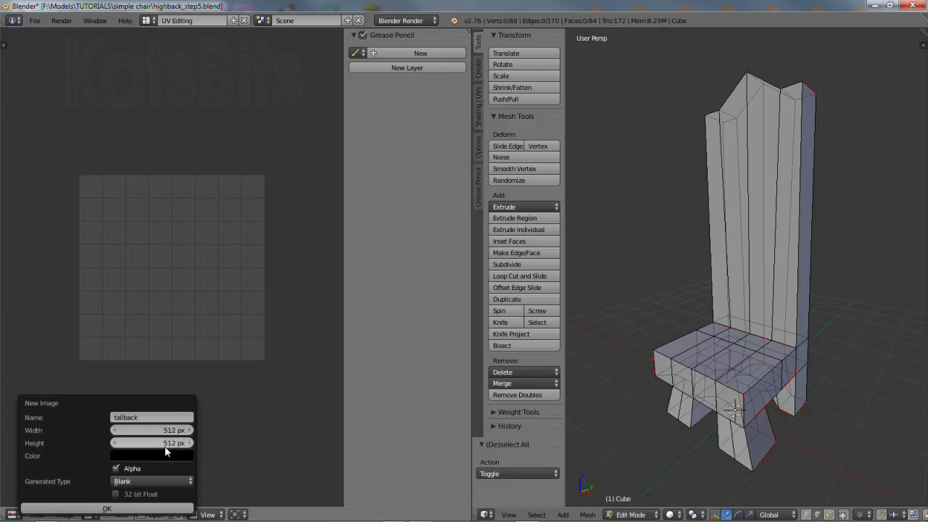
pyautogui.press('Return')
pyautogui.click(126, 482)
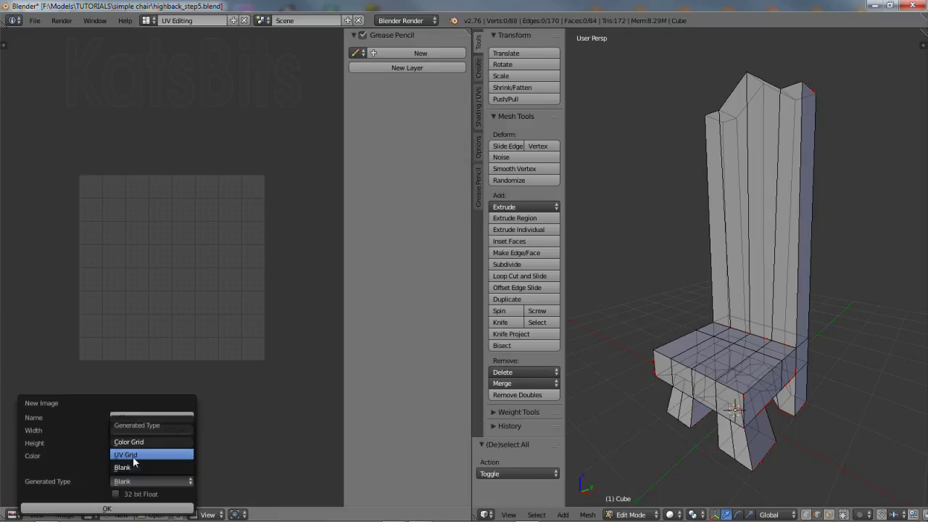
pyautogui.click(131, 455)
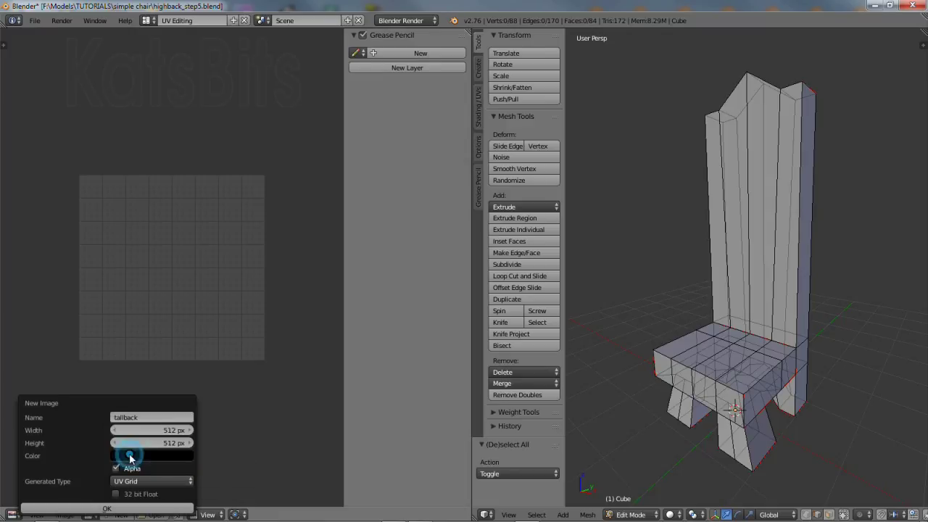
pyautogui.click(108, 509)
pyautogui.scroll(-1, 178, 367)
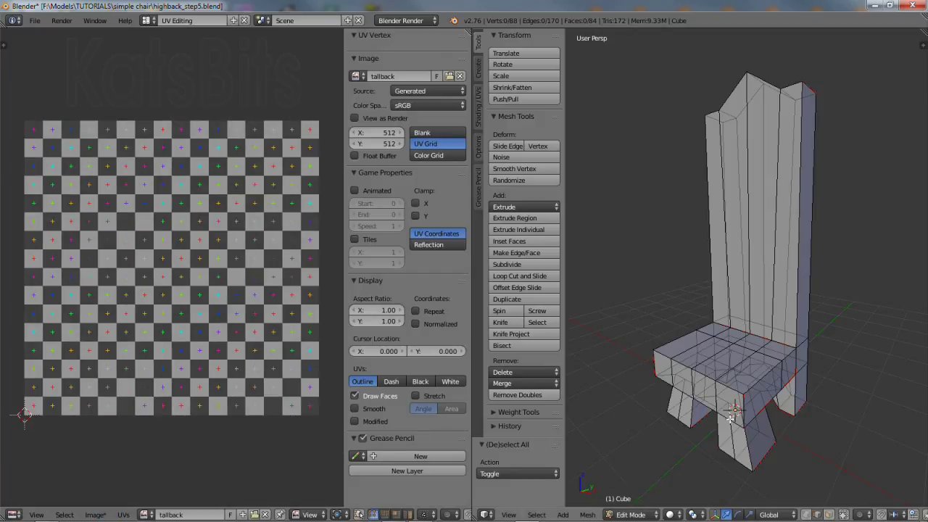
# - Select the whole chair, assign the tallback image, and set Viewport Shading to Texture
pyautogui.click(538, 514)
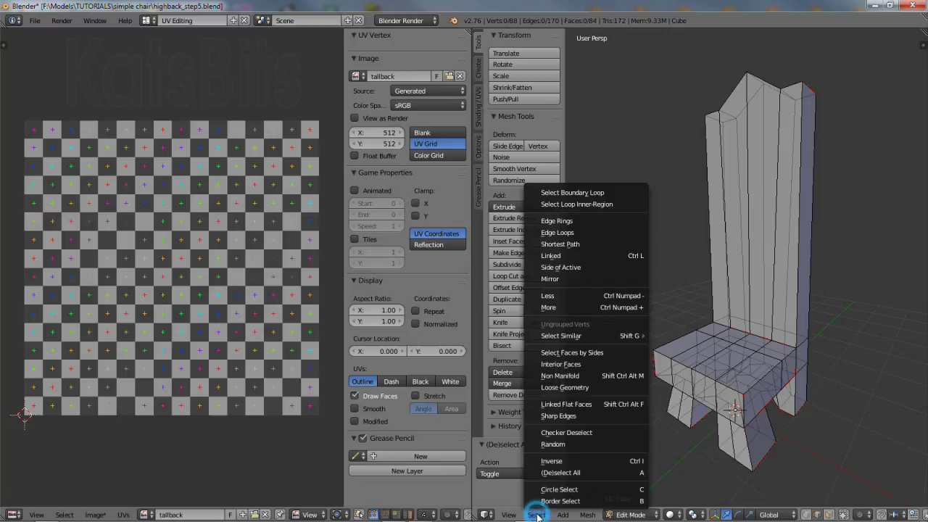
pyautogui.click(577, 472)
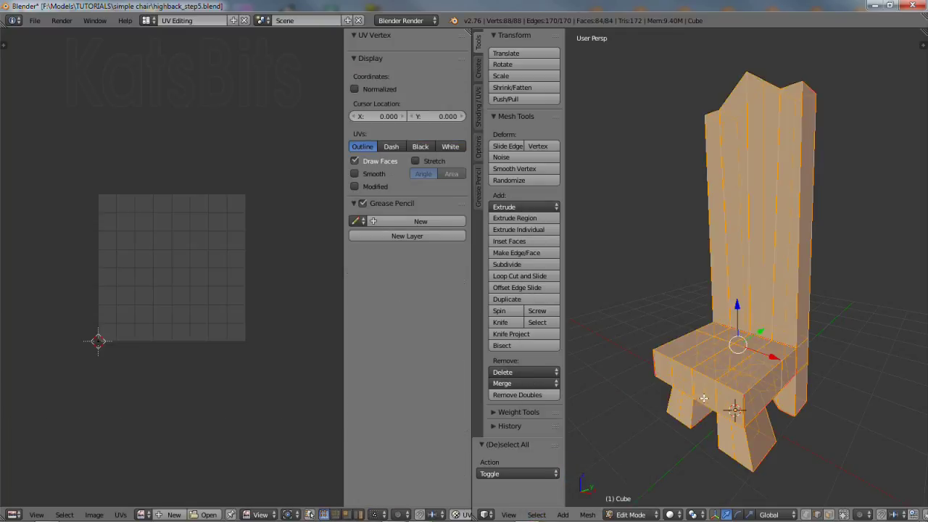
pyautogui.click(147, 516)
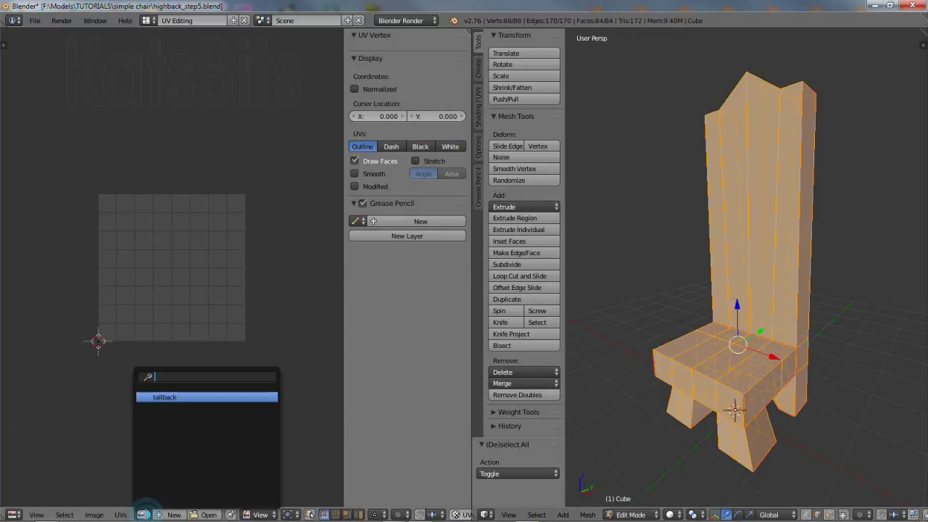
pyautogui.click(164, 396)
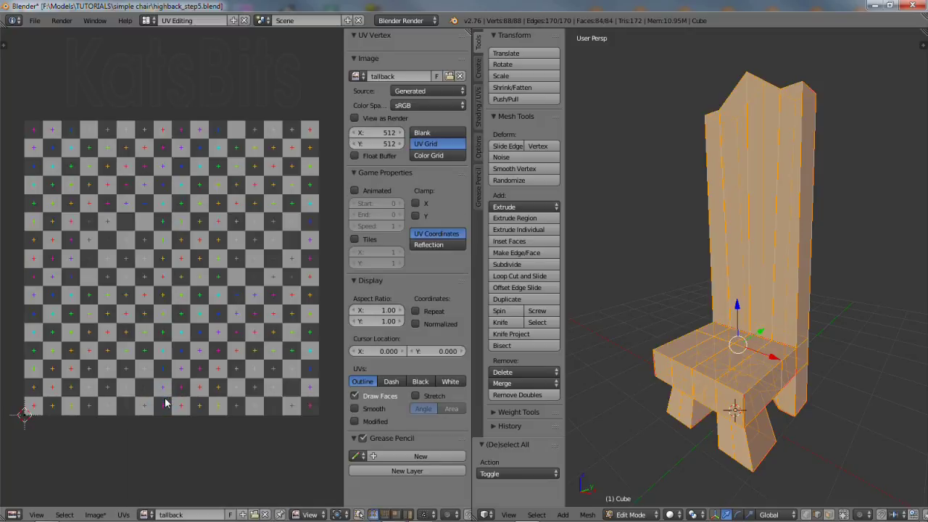
pyautogui.moveTo(788, 379); pyautogui.dragTo(757, 358, button='middle')
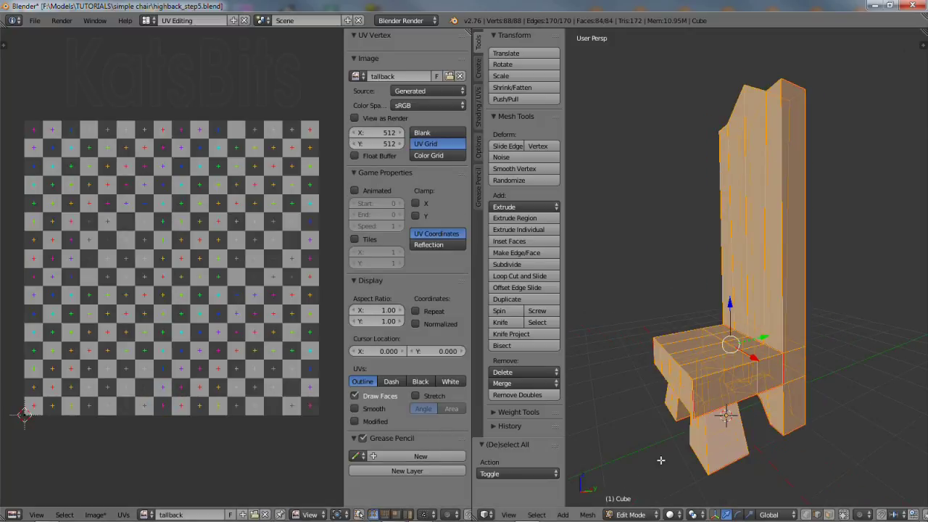
pyautogui.click(669, 515)
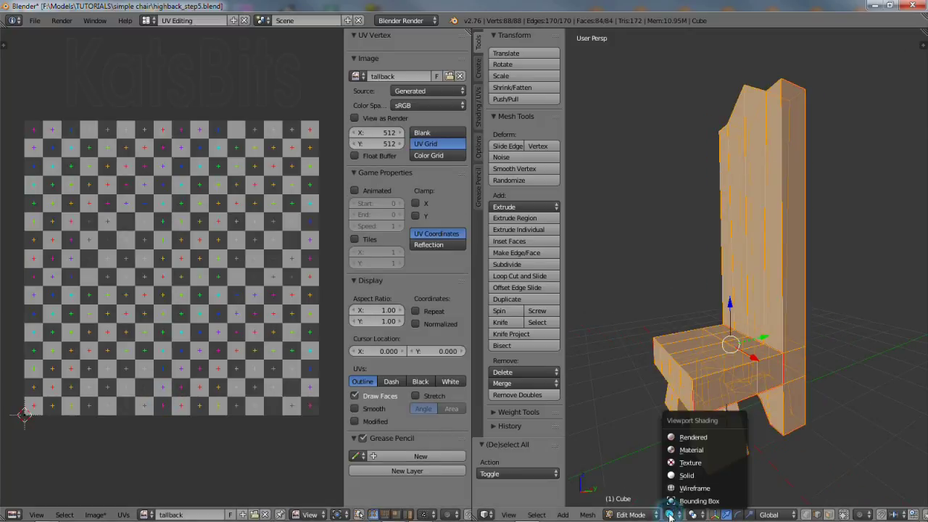
pyautogui.click(689, 465)
# - Unwrap the chair with UV Unwrap > Unwrap, then toggle the image between Blank and UV Grid
pyautogui.click(587, 516)
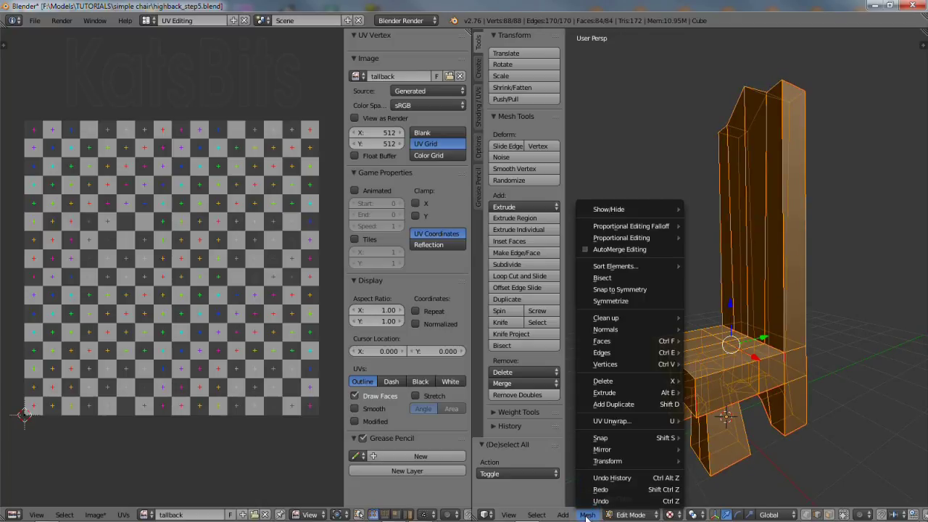
pyautogui.moveTo(614, 420)
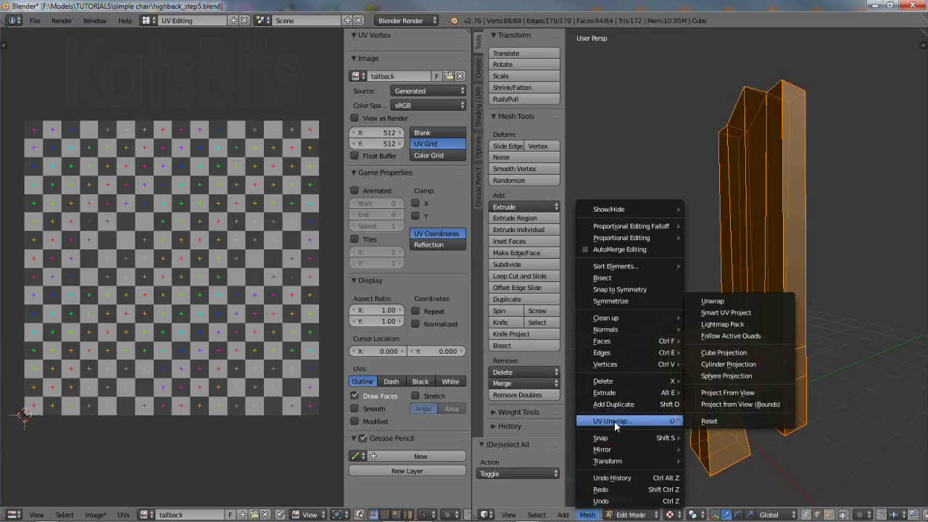
pyautogui.click(722, 307)
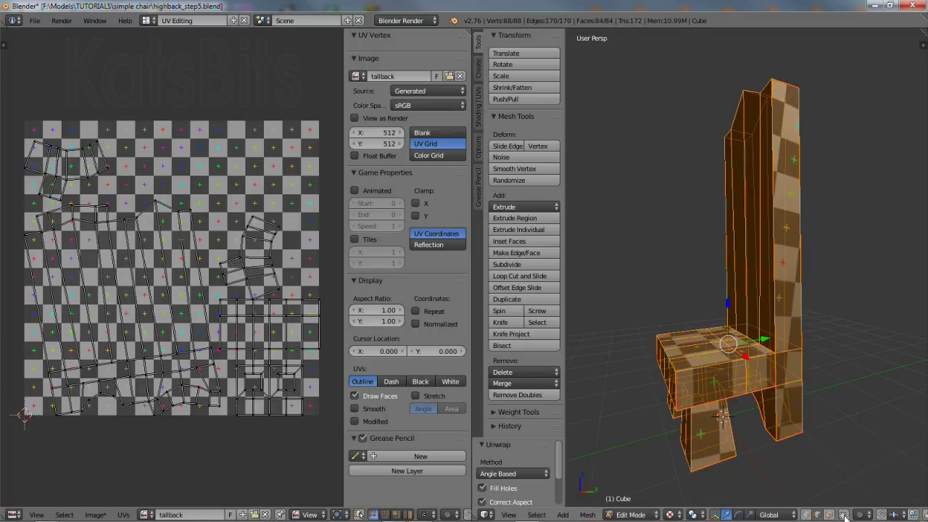
pyautogui.moveTo(780, 345); pyautogui.dragTo(824, 360, button='middle')
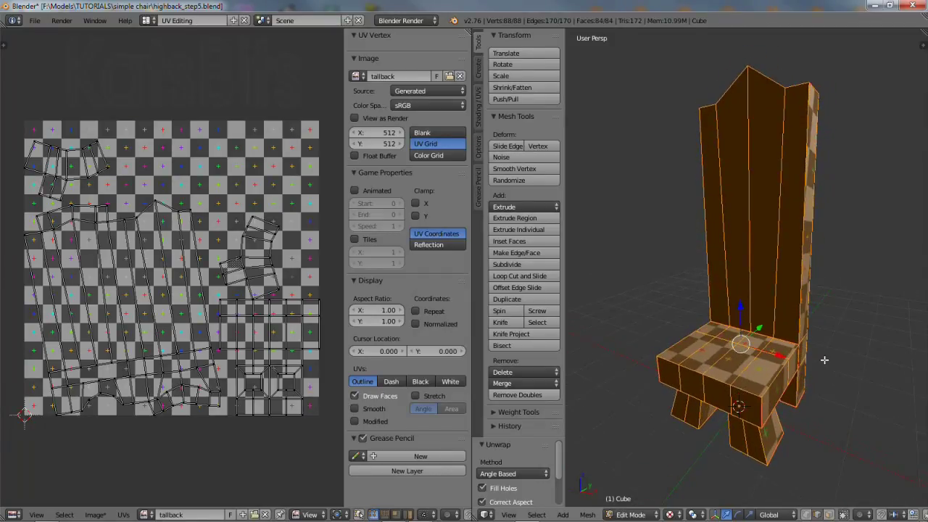
pyautogui.click(434, 135)
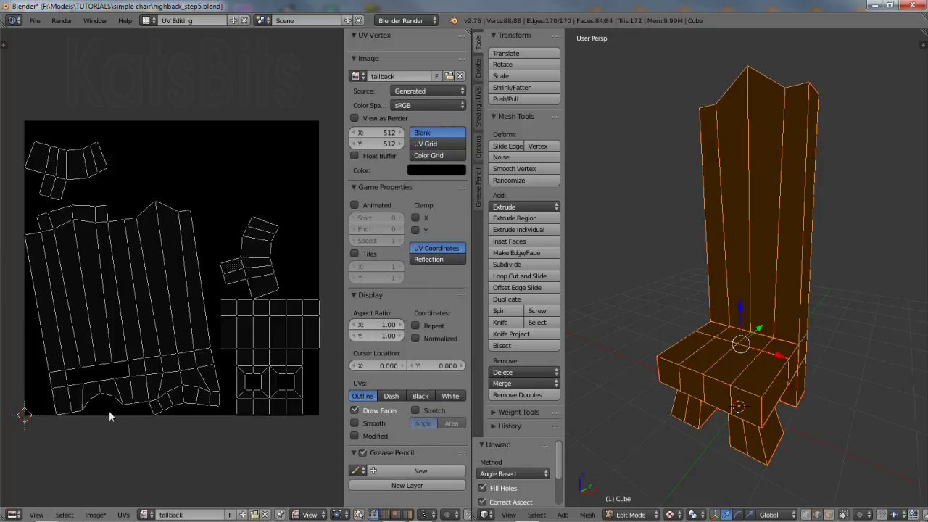
pyautogui.click(436, 144)
# - In island select mode, rotate the large UV island upright and move it up and left
pyautogui.rightClick(137, 218)
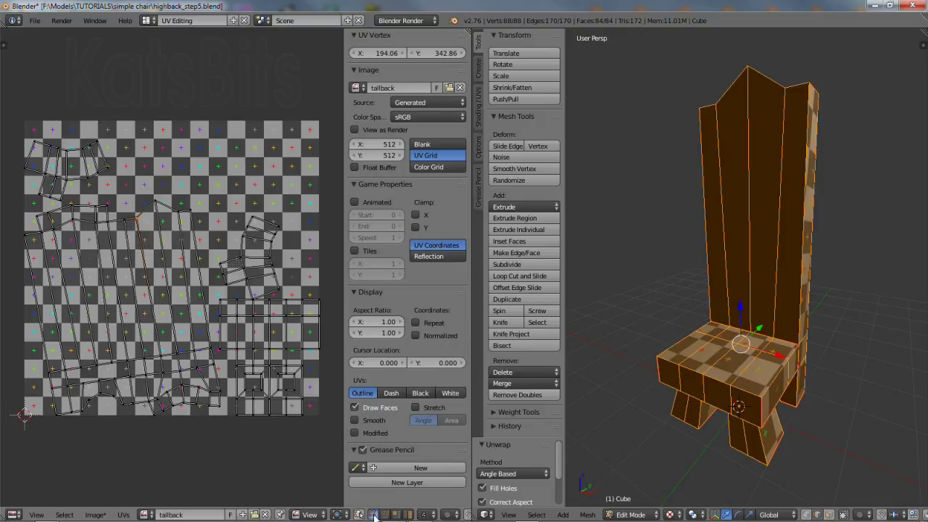
pyautogui.click(408, 515)
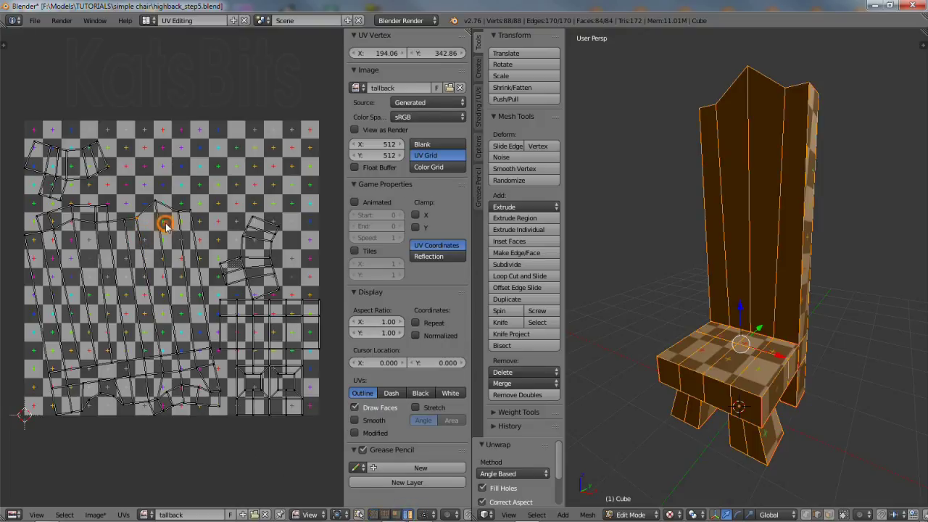
pyautogui.rightClick(166, 228)
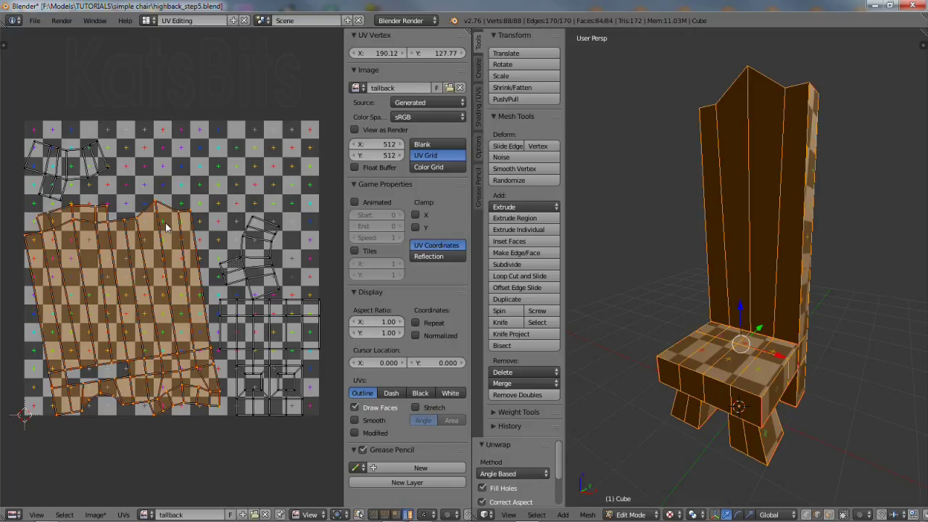
pyautogui.press('r')
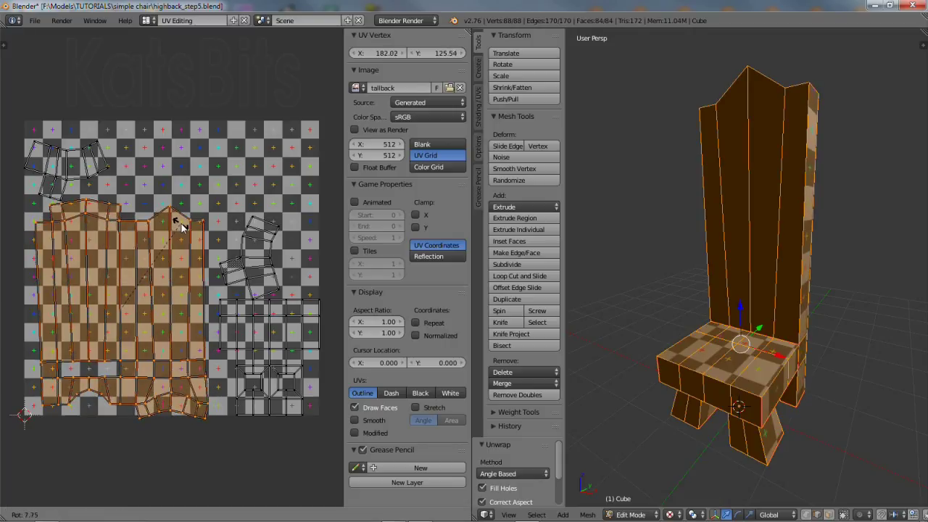
pyautogui.click(182, 226)
pyautogui.press('r')
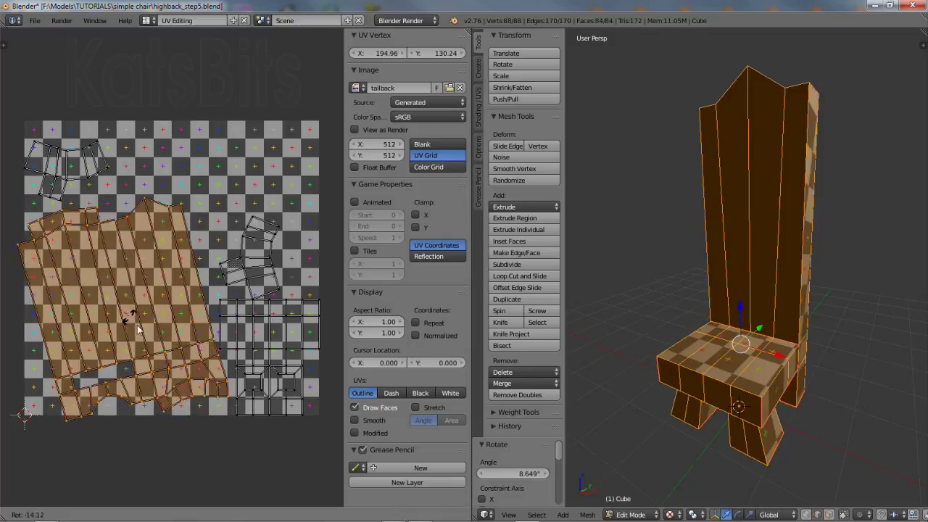
pyautogui.rightClick(139, 330)
pyautogui.press('g')
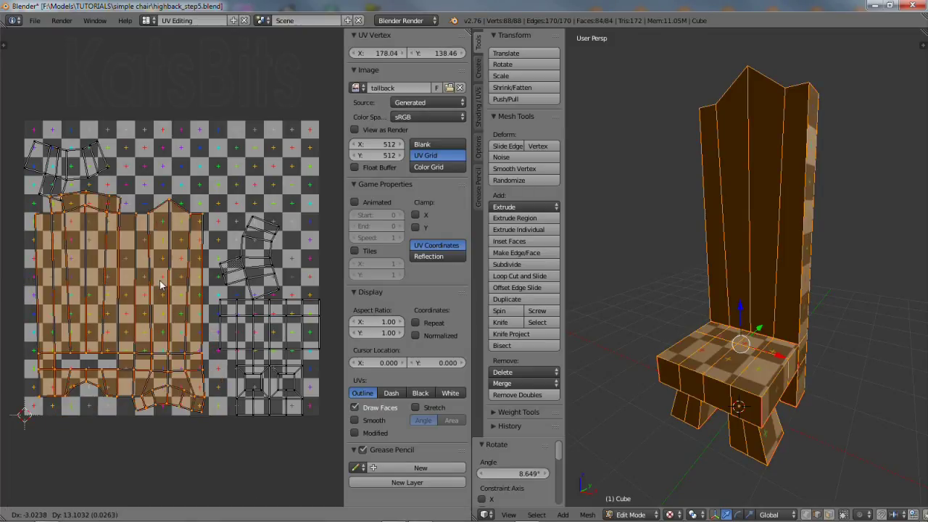
pyautogui.click(156, 283)
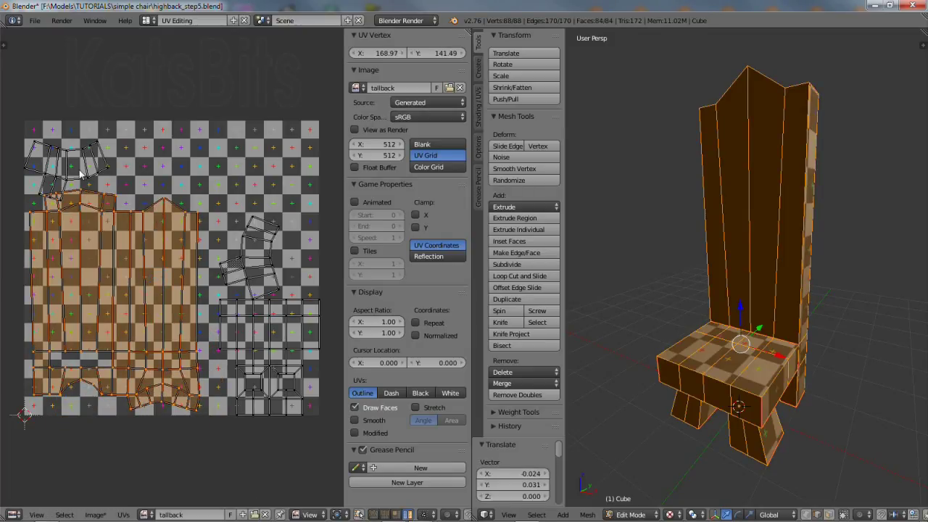
# - Turn the right small island a quarter and park both small islands above the grid
pyautogui.rightClick(80, 167)
pyautogui.press('g')
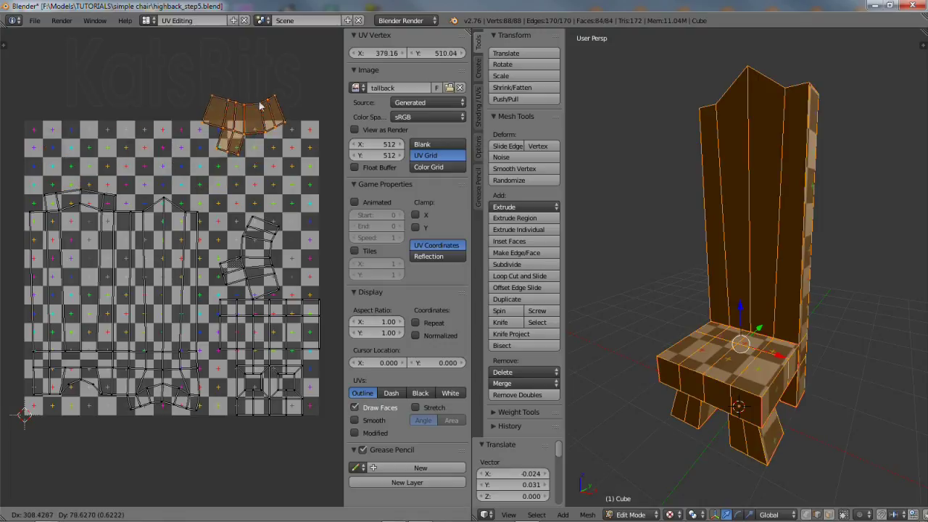
pyautogui.click(264, 96)
pyautogui.rightClick(255, 263)
pyautogui.press('g')
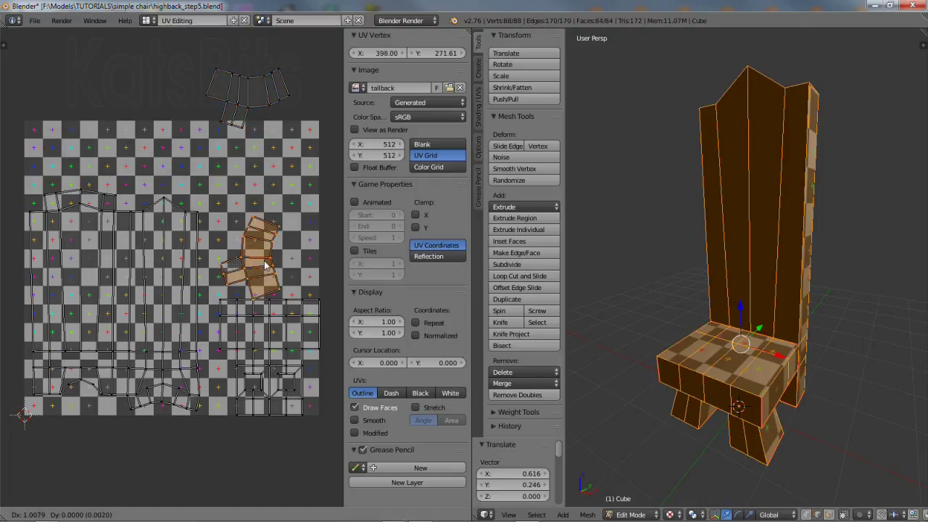
pyautogui.click(263, 203)
pyautogui.press('r')
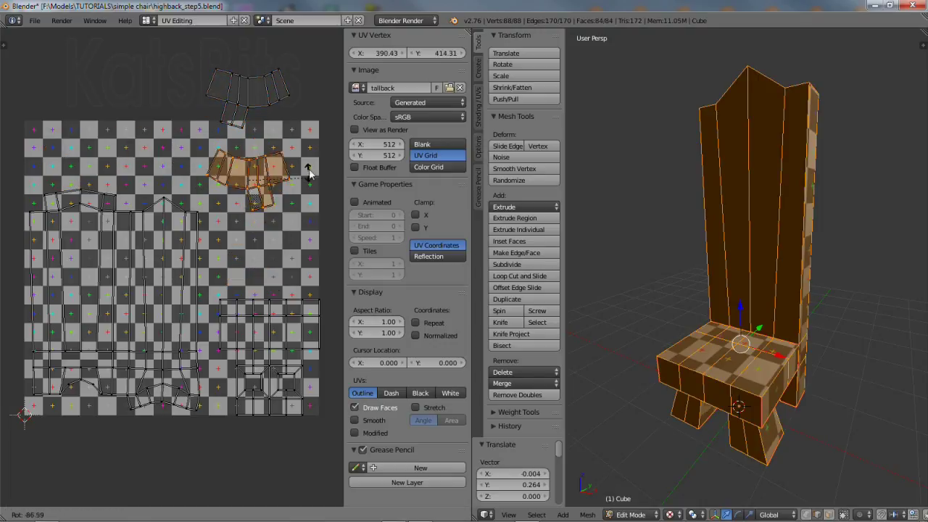
pyautogui.click(311, 174)
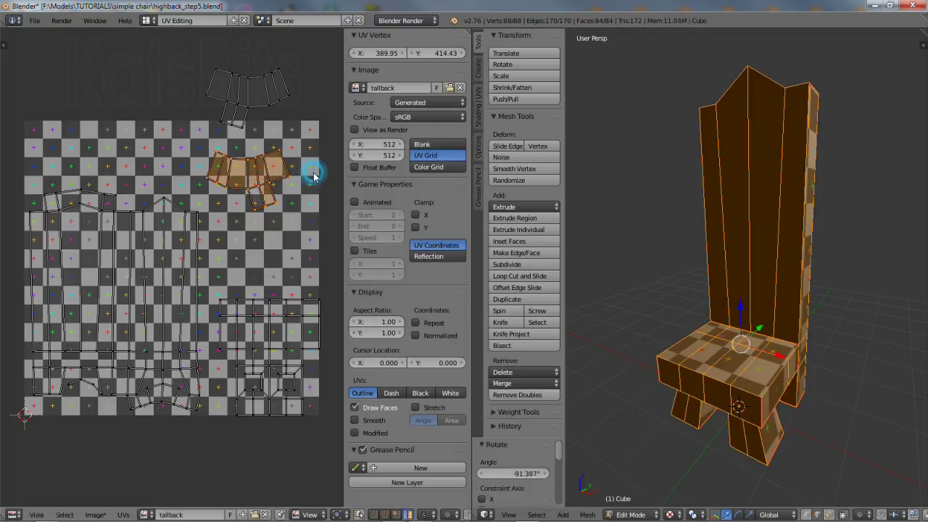
pyautogui.press('g')
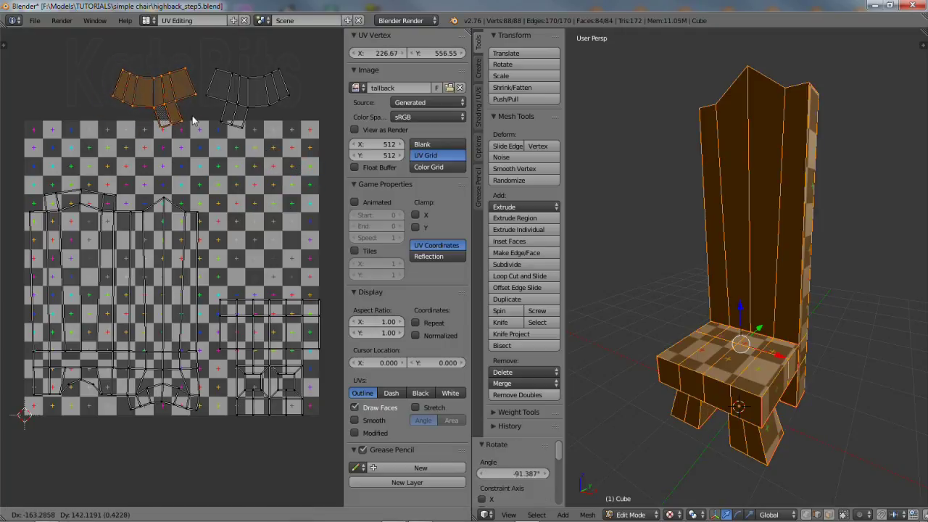
pyautogui.click(197, 122)
# - Move the lower-right, top-right and top UV islands onto the grid's empty right side
pyautogui.press('l')
pyautogui.press('g')
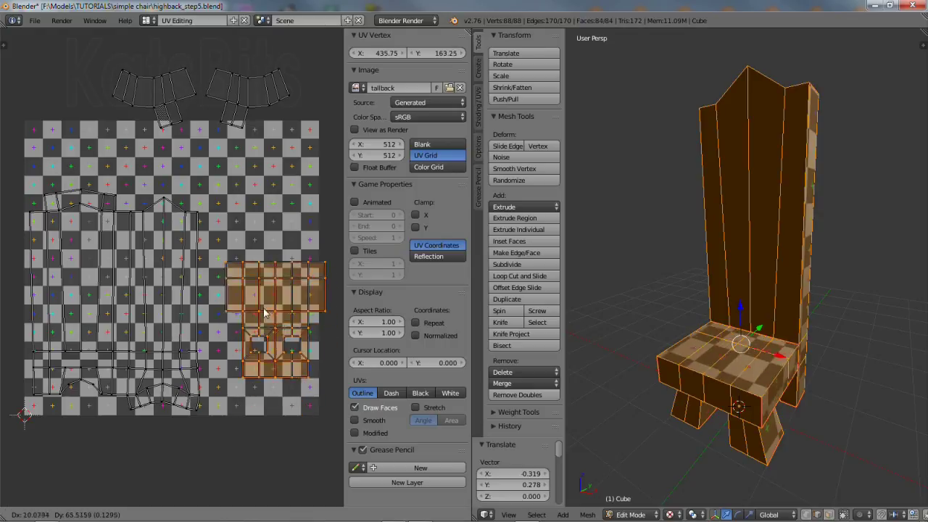
pyautogui.click(255, 335)
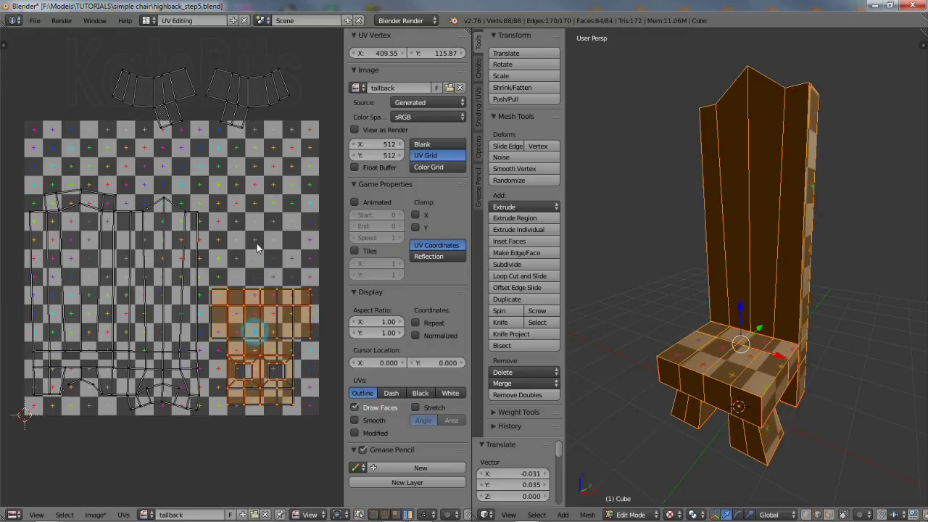
pyautogui.press('l')
pyautogui.press('g')
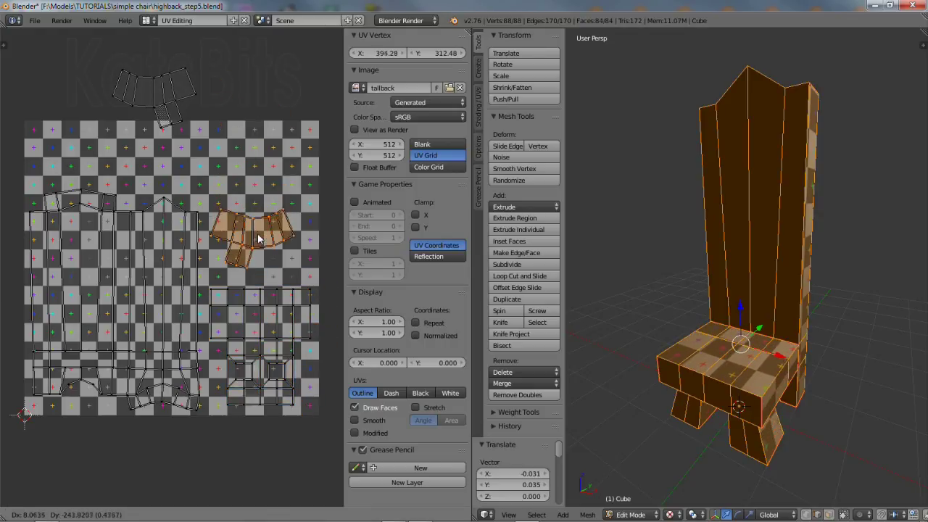
pyautogui.click(257, 239)
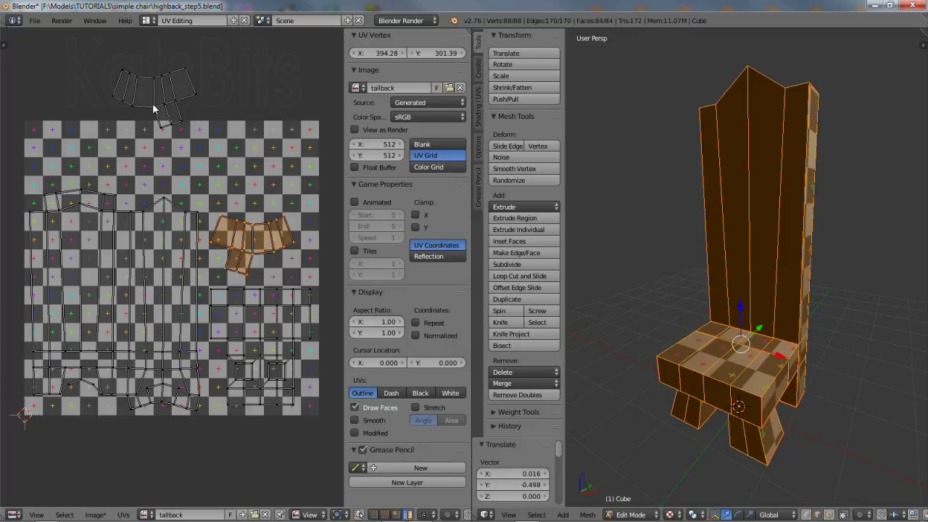
pyautogui.click(155, 108)
pyautogui.press('l')
pyautogui.press('g')
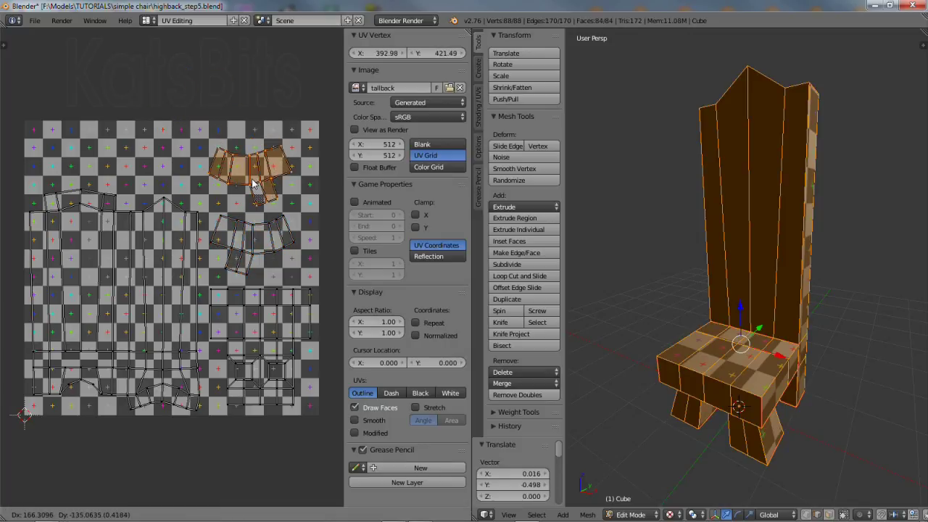
pyautogui.click(255, 185)
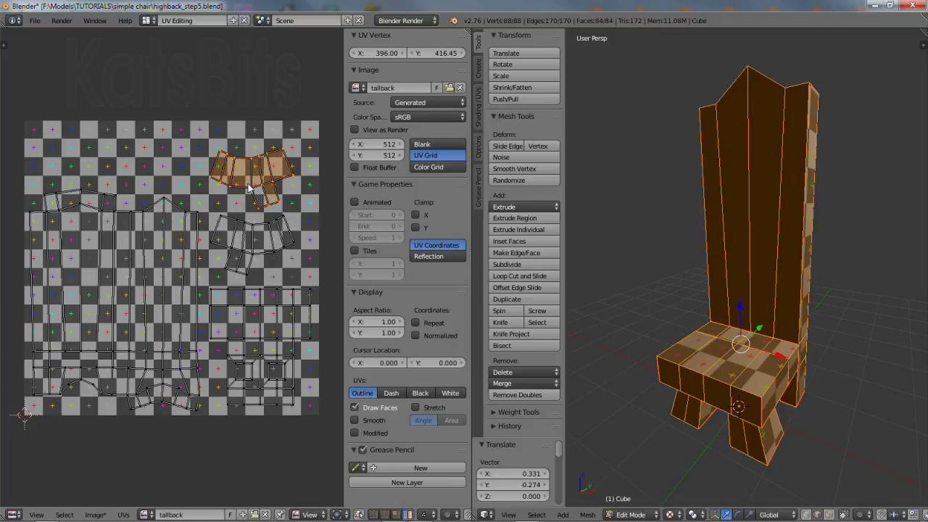
pyautogui.moveTo(580, 327); pyautogui.dragTo(704, 324, button='middle')
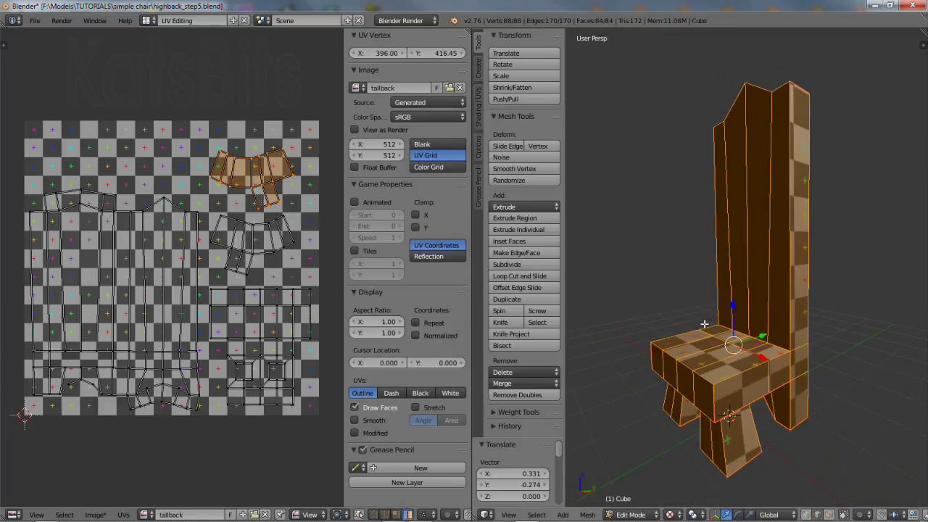
# - Save an incremented copy as highback_step6.blend and switch to the Default layout
pyautogui.hotkey('ctrl', 'alt', 's')
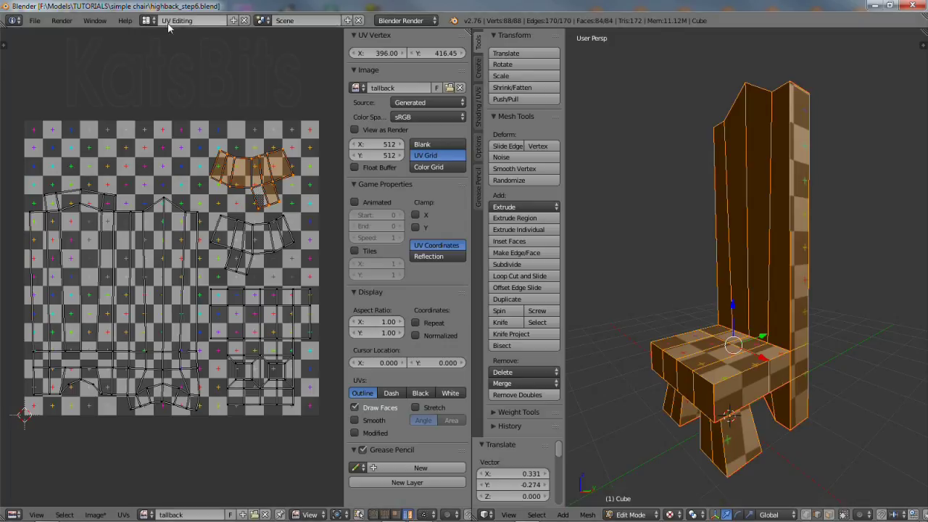
pyautogui.click(149, 20)
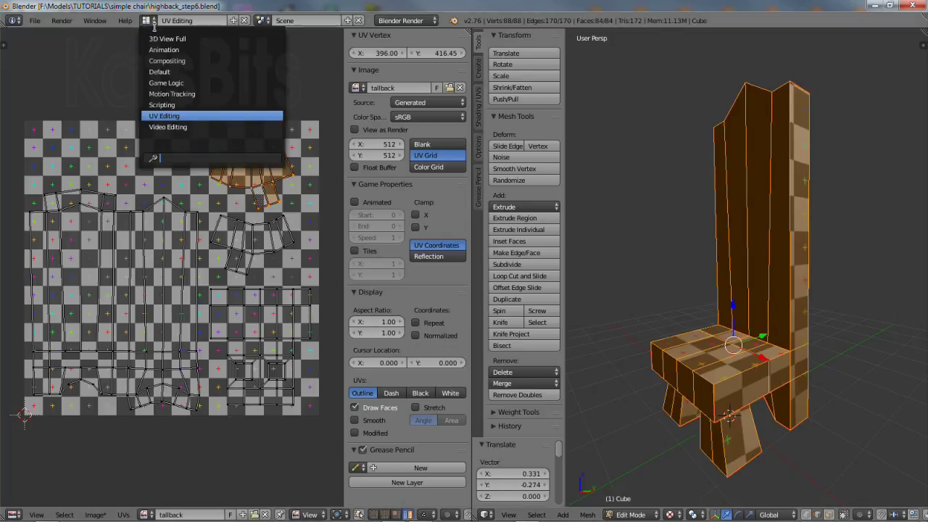
pyautogui.click(160, 72)
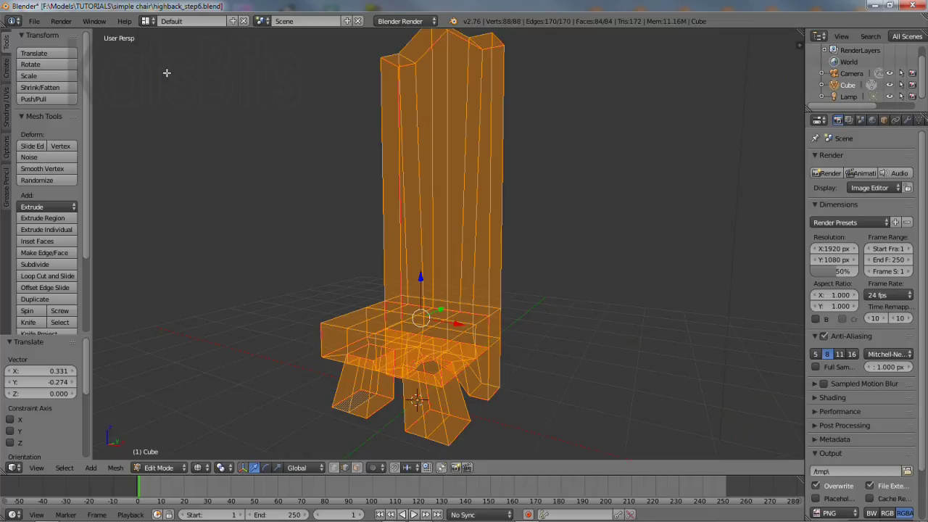
# - Preview the chair in Texture viewport shading, then return it to Solid
pyautogui.click(199, 468)
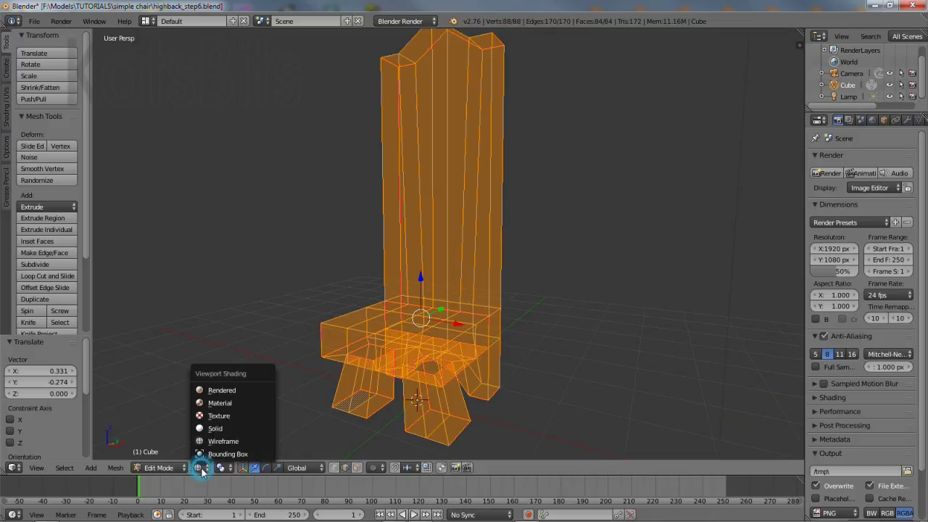
pyautogui.click(216, 414)
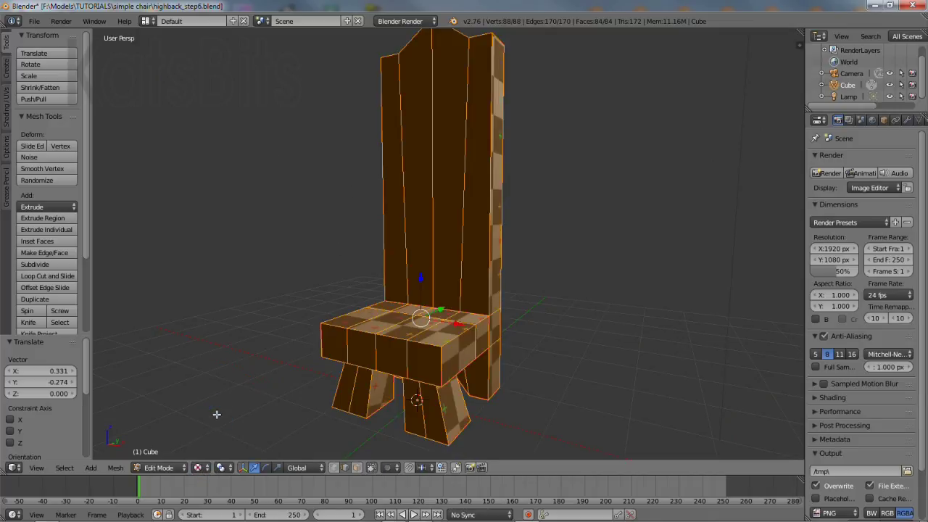
pyautogui.click(200, 468)
pyautogui.click(216, 429)
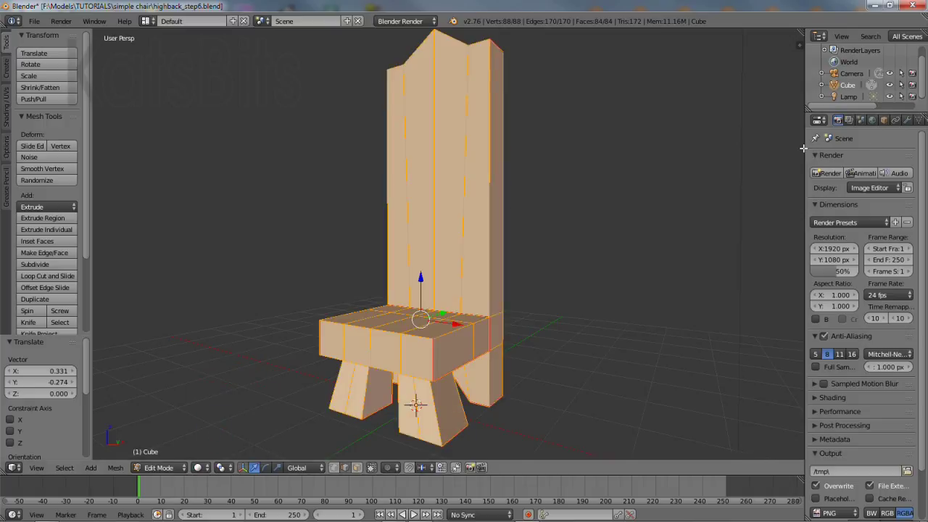
# - Widen the Properties editor and name the chair's material 'tallback'
pyautogui.moveTo(805, 148); pyautogui.dragTo(744, 150)
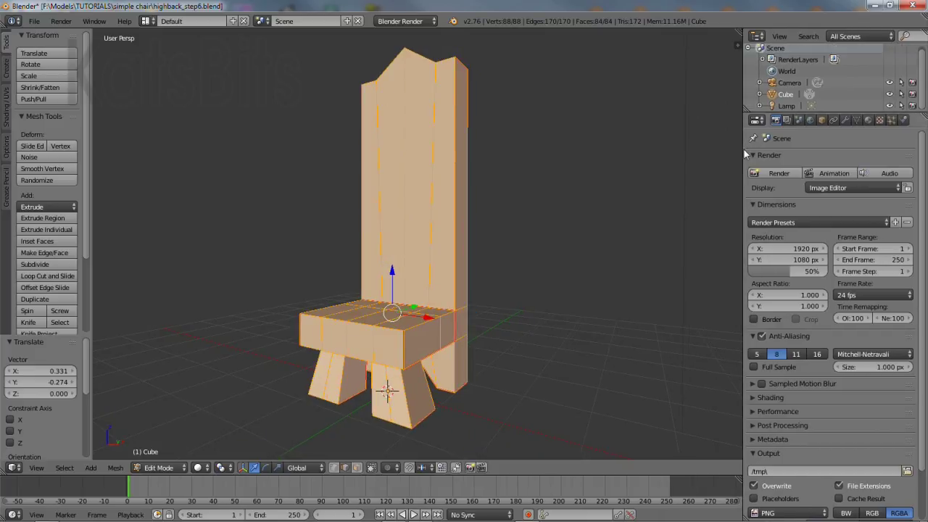
pyautogui.click(869, 121)
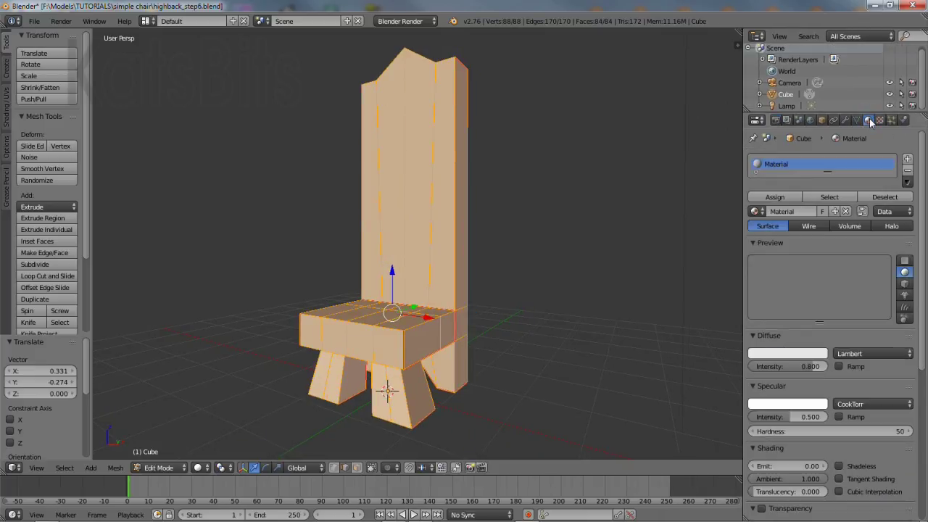
pyautogui.click(797, 212)
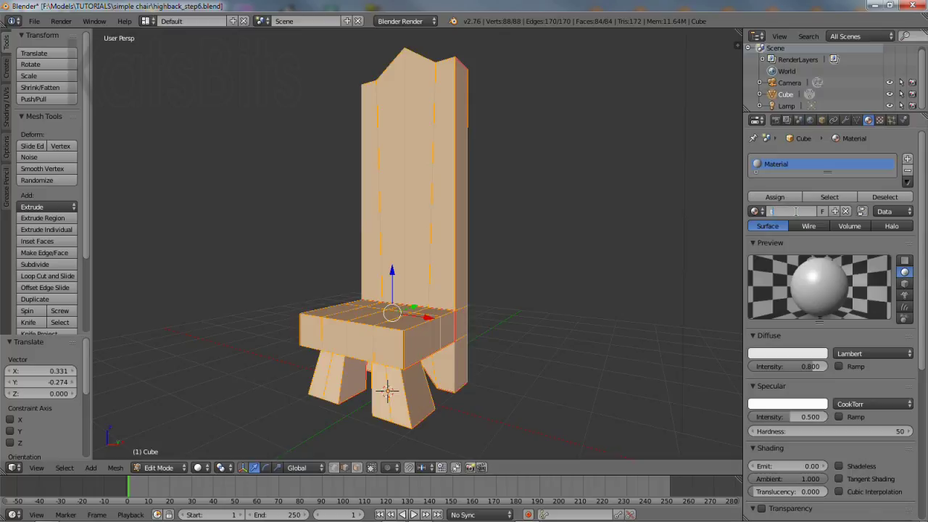
pyautogui.write('tallback')
pyautogui.press('Return')
# - Set the material's diffuse colour to pink (0.800, 0.368, 0.392)
pyautogui.scroll(-2, 783, 399)
pyautogui.click(776, 310)
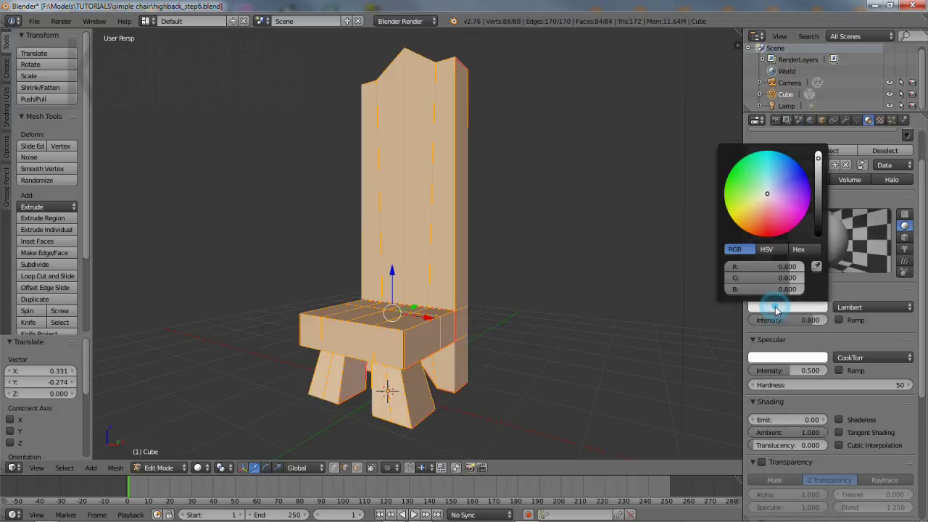
pyautogui.moveTo(767, 198)
pyautogui.mouseDown()
pyautogui.moveTo(750, 216)
pyautogui.moveTo(743, 200)
pyautogui.moveTo(789, 206)
pyautogui.moveTo(767, 206)
pyautogui.mouseUp()
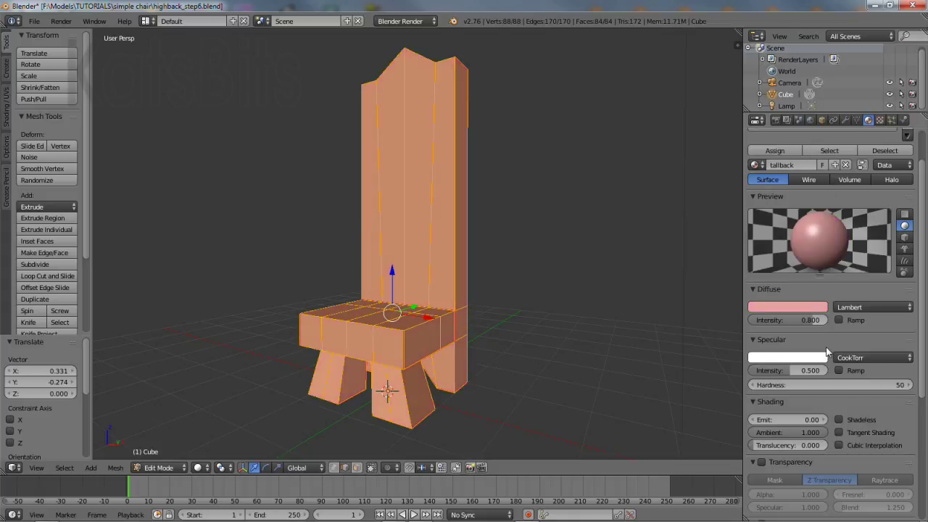
pyautogui.click(880, 120)
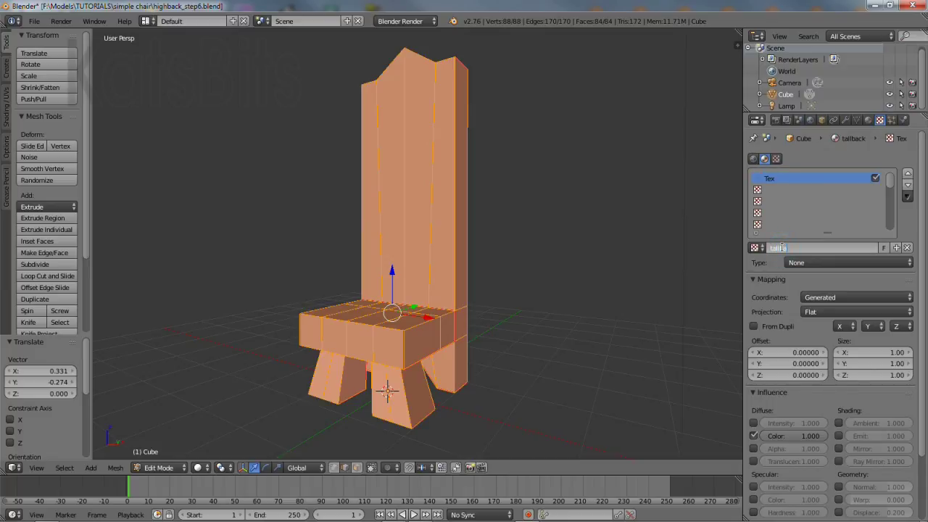
# - Name the texture 'tallback', make it Image or Movie, and assign the tallback image
pyautogui.press('Return')
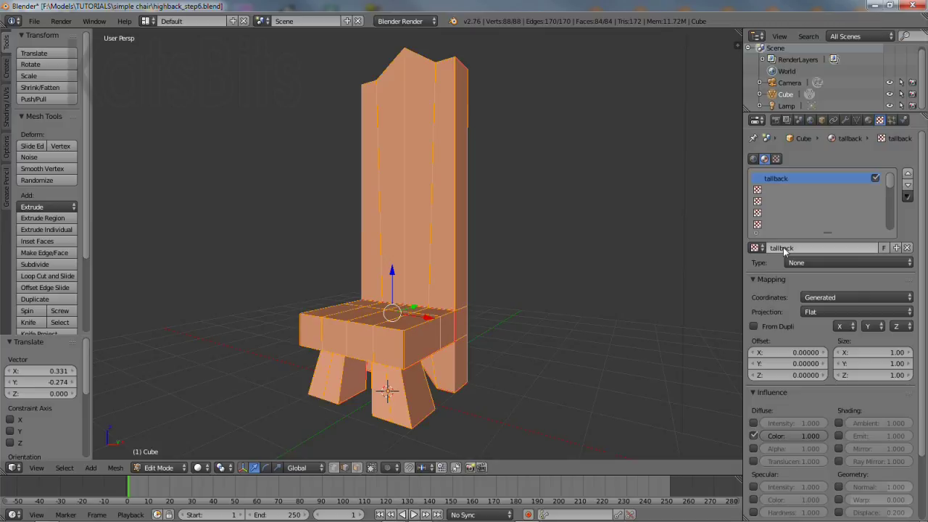
pyautogui.click(812, 263)
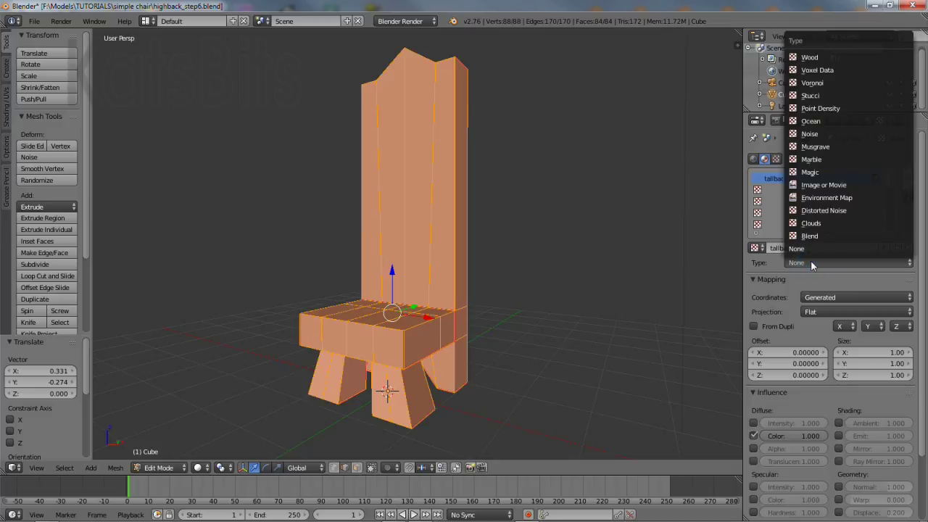
pyautogui.click(821, 187)
pyautogui.scroll(-5, 862, 303)
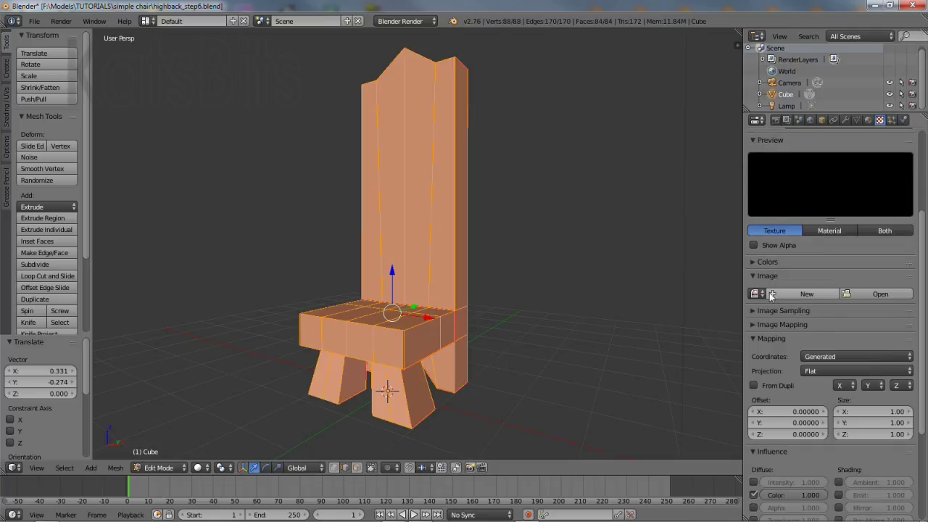
pyautogui.click(755, 293)
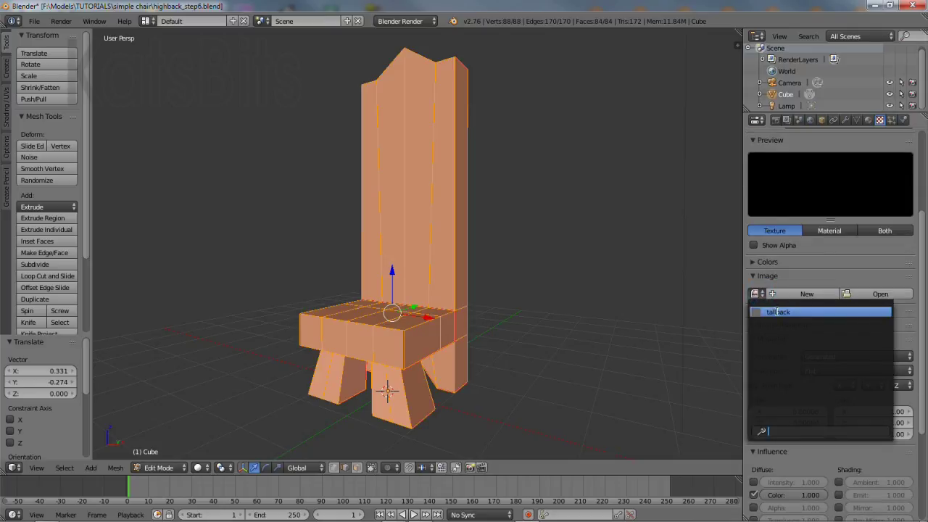
pyautogui.click(777, 312)
# - Set the texture preview to Both and the mapping coordinates to UV
pyautogui.click(886, 232)
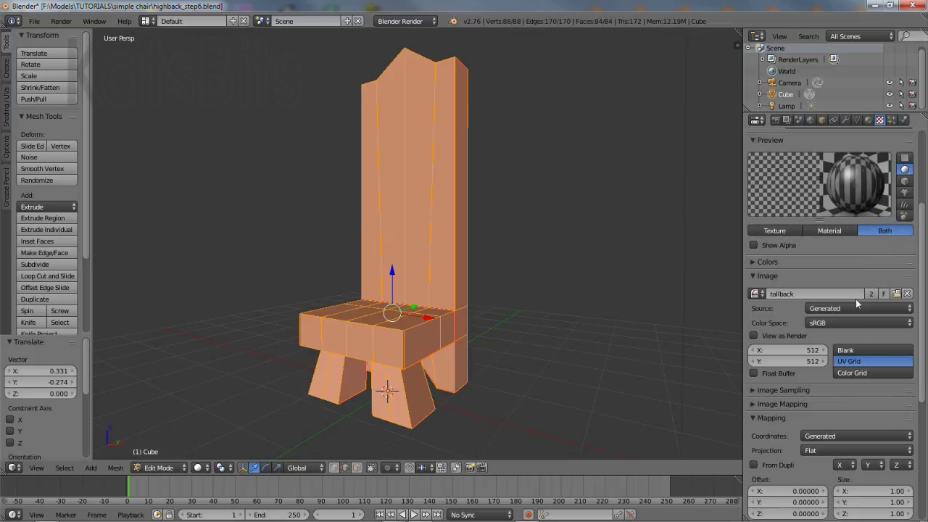
pyautogui.click(830, 435)
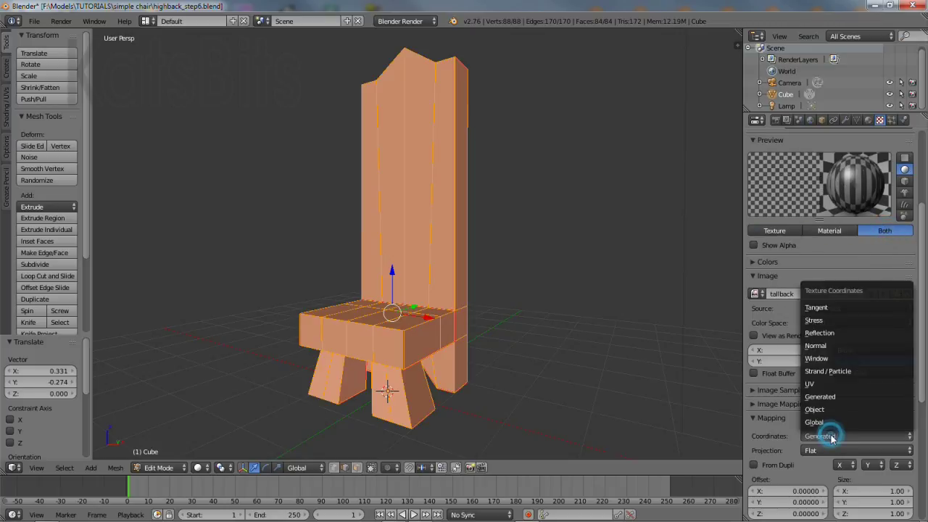
pyautogui.click(830, 385)
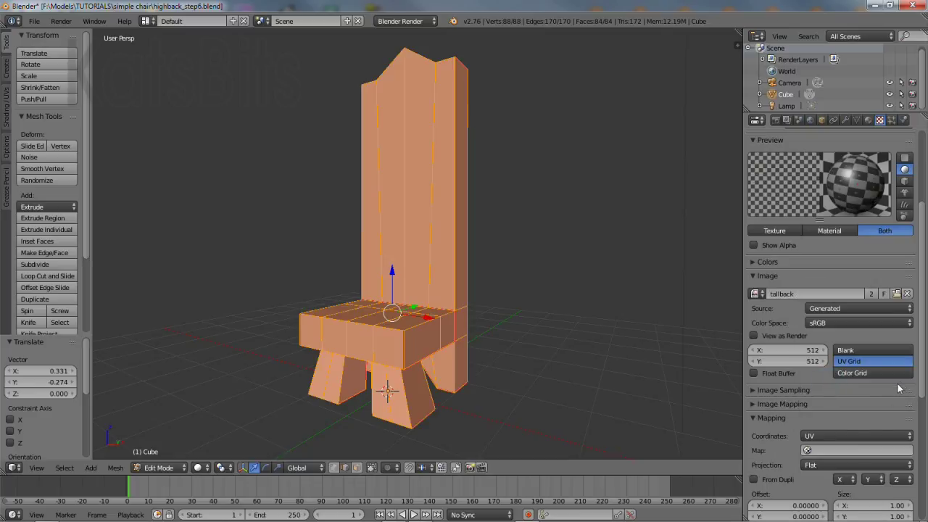
pyautogui.moveTo(924, 373); pyautogui.dragTo(926, 286)
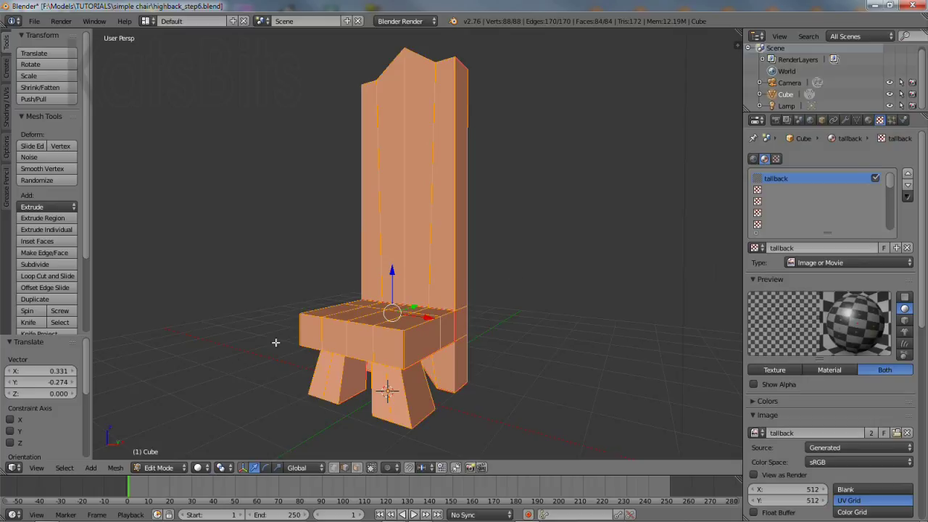
# - Show the chair with Texture shading and switch to Object Mode
pyautogui.click(196, 468)
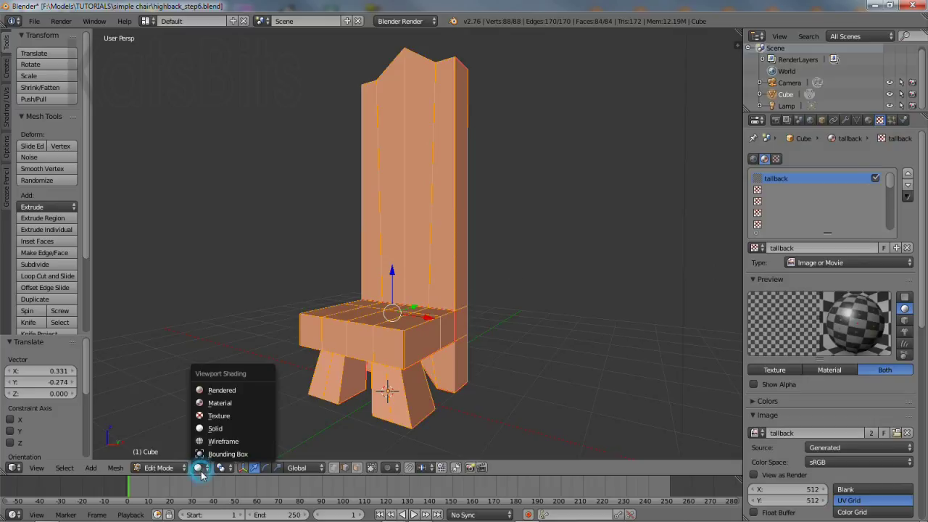
pyautogui.click(217, 417)
pyautogui.click(160, 468)
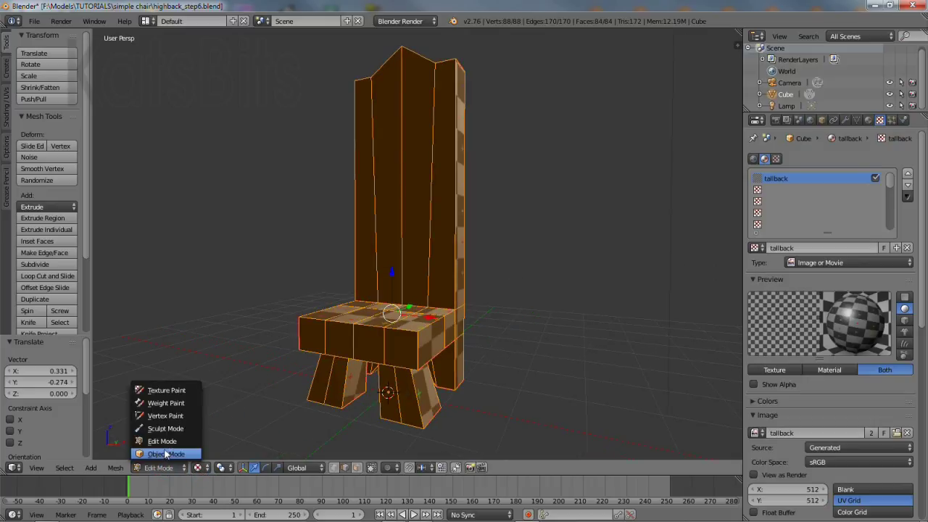
pyautogui.click(165, 454)
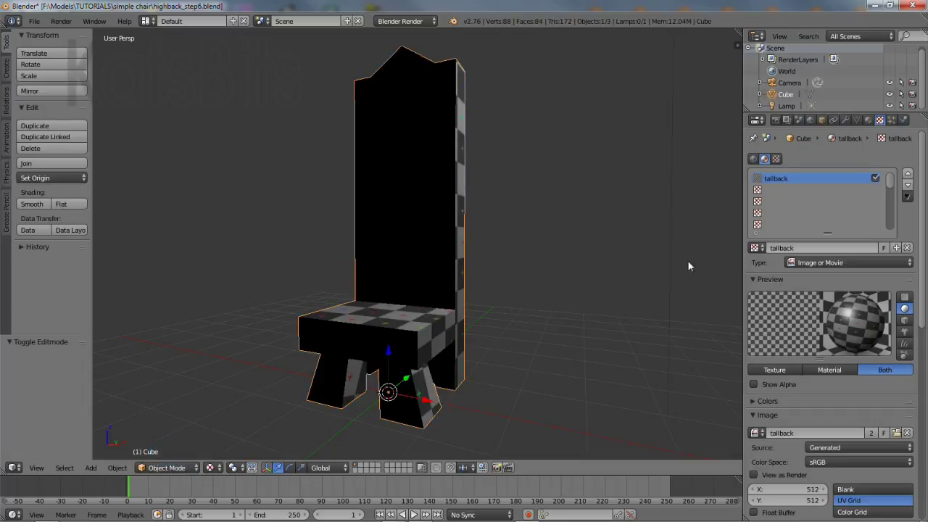
# - Move the lamp above and to the left of the chair, then reselect the chair
pyautogui.rightClick(669, 252)
pyautogui.press('KP_Decimal')
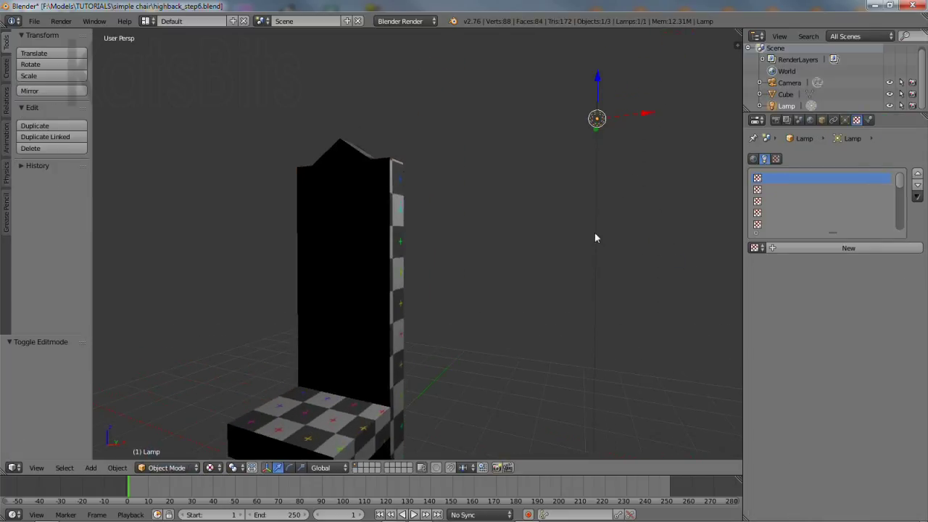
pyautogui.press('g')
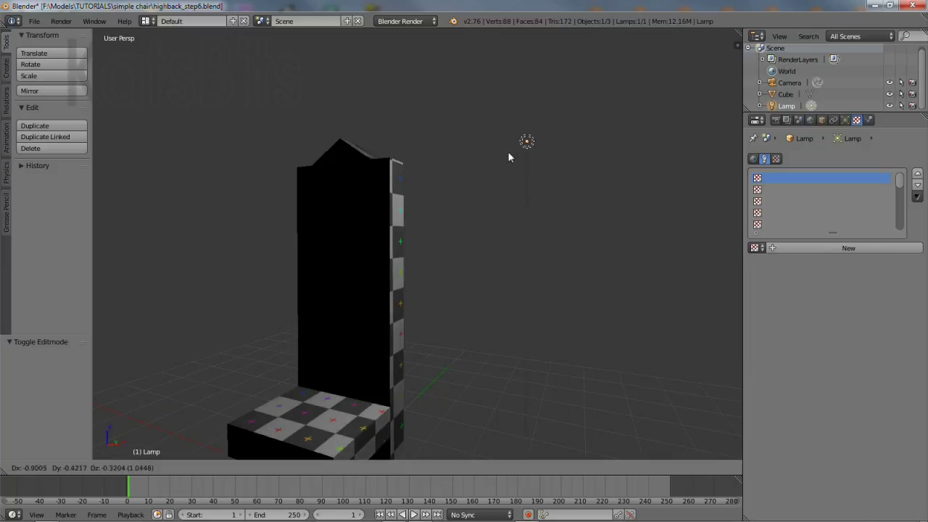
pyautogui.click(206, 71)
pyautogui.rightClick(369, 282)
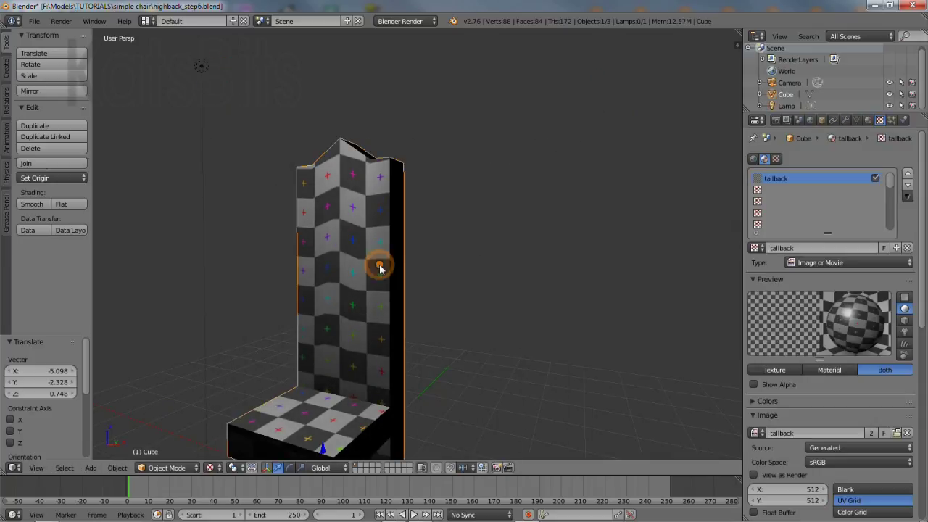
# - Switch to the UV Editing layout with the chair in Edit Mode
pyautogui.click(146, 21)
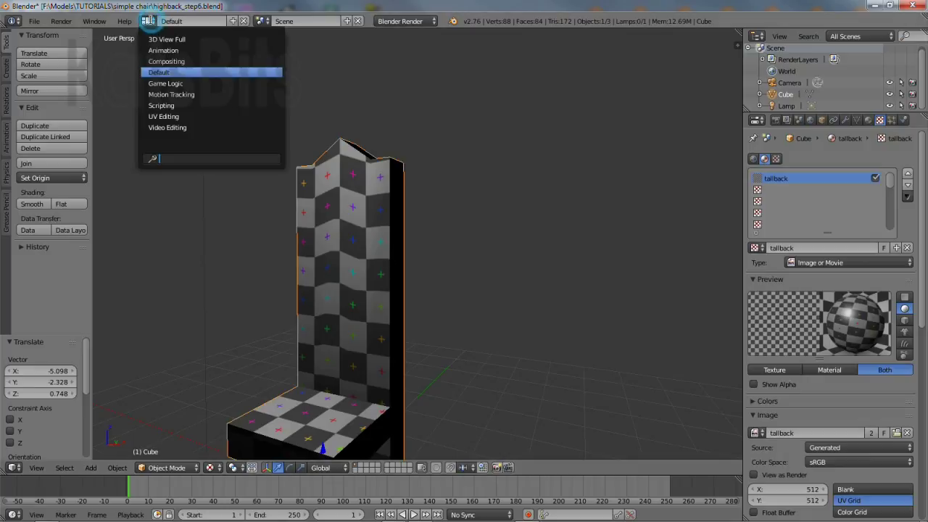
pyautogui.click(161, 116)
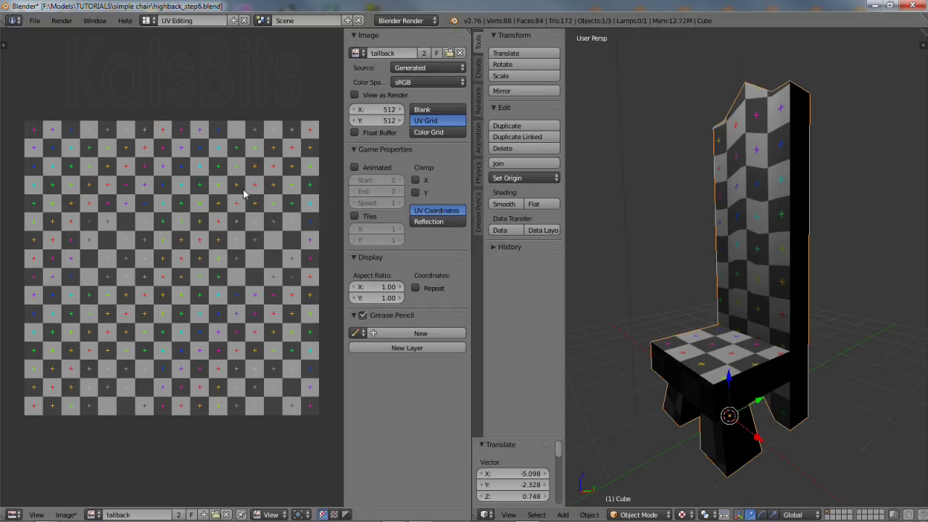
pyautogui.scroll(-2, 799, 229)
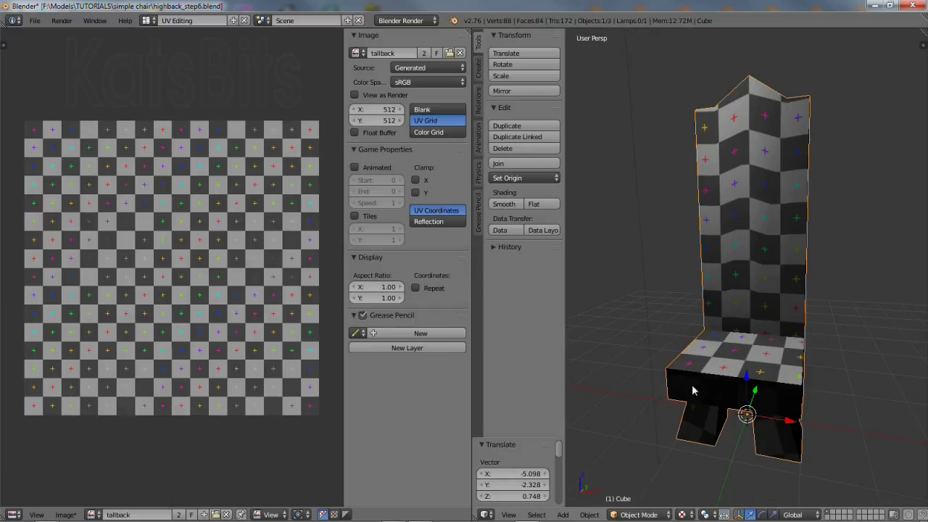
pyautogui.click(643, 514)
pyautogui.click(641, 489)
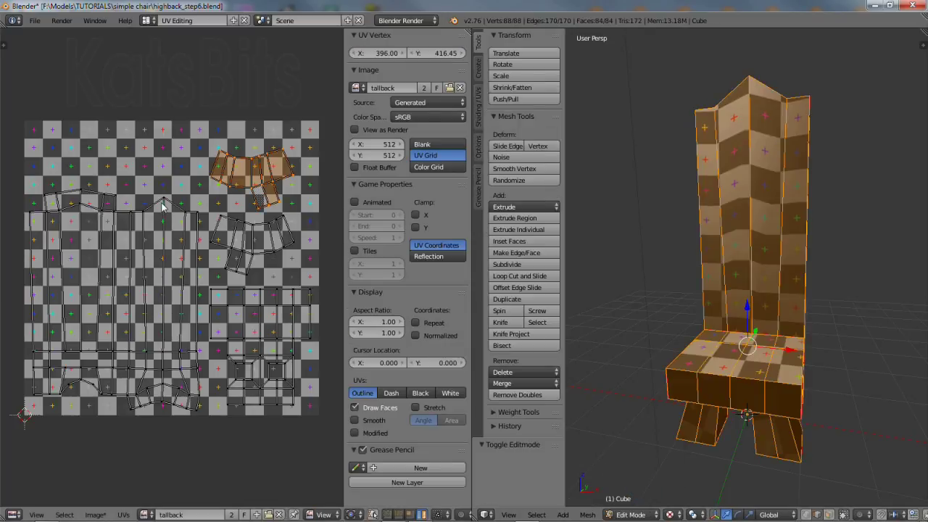
# - Raise the chair-back peak UV vertex slightly, to Y 388.78 on the grid
pyautogui.rightClick(165, 203)
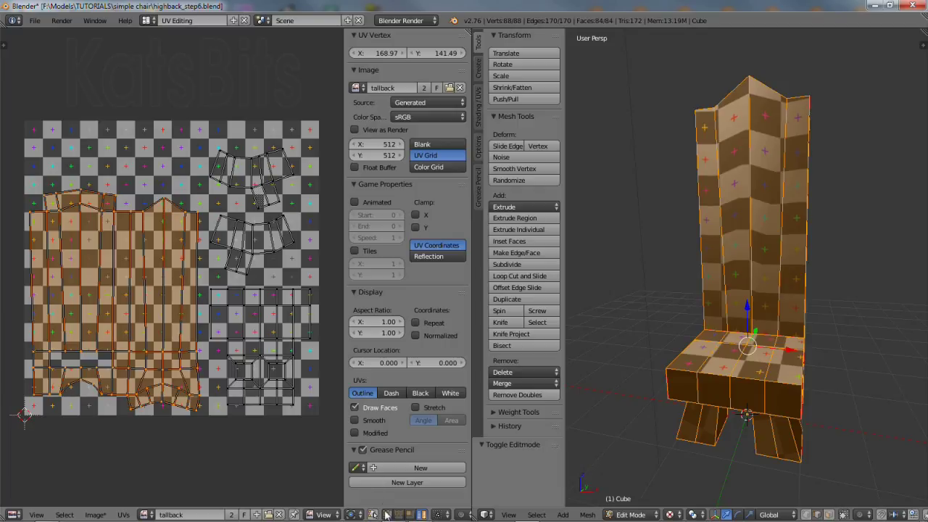
pyautogui.scroll(-5, 385, 515)
pyautogui.press('a')
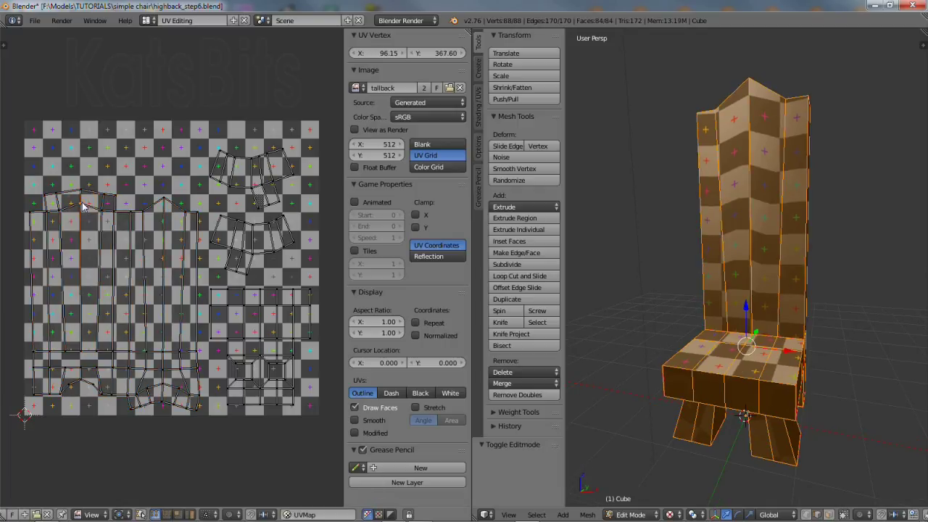
pyautogui.press('g')
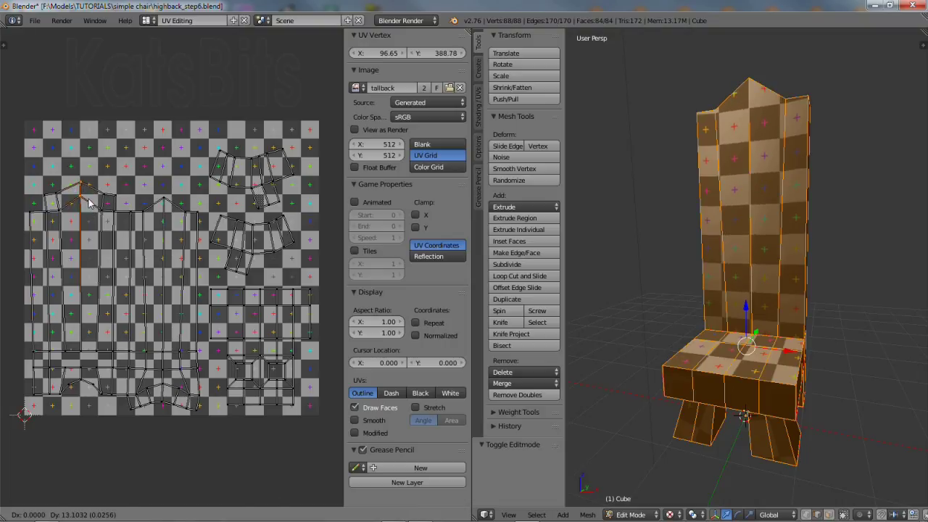
pyautogui.click(88, 203)
pyautogui.moveTo(703, 318); pyautogui.dragTo(678, 303, button='middle')
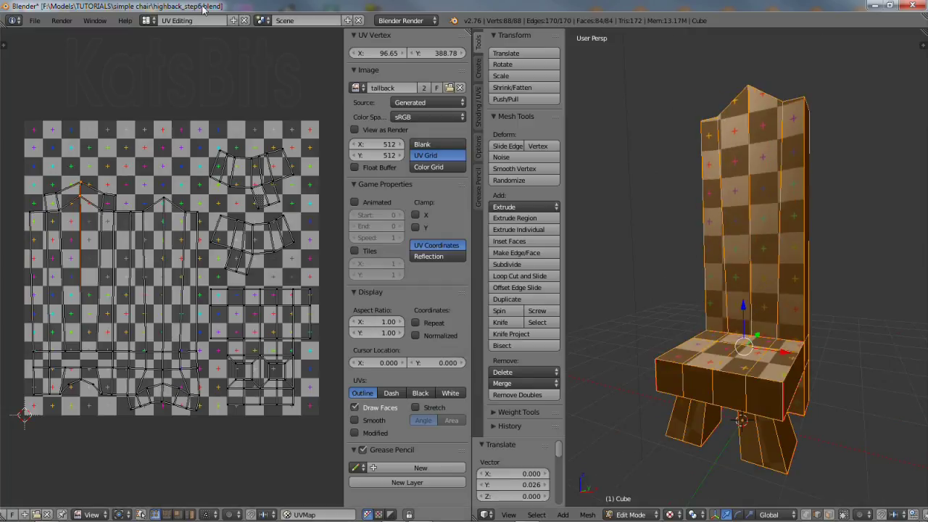
pyautogui.click(149, 20)
# - Back in the Default layout, widen the left top edges of the chair back along X
pyautogui.click(164, 70)
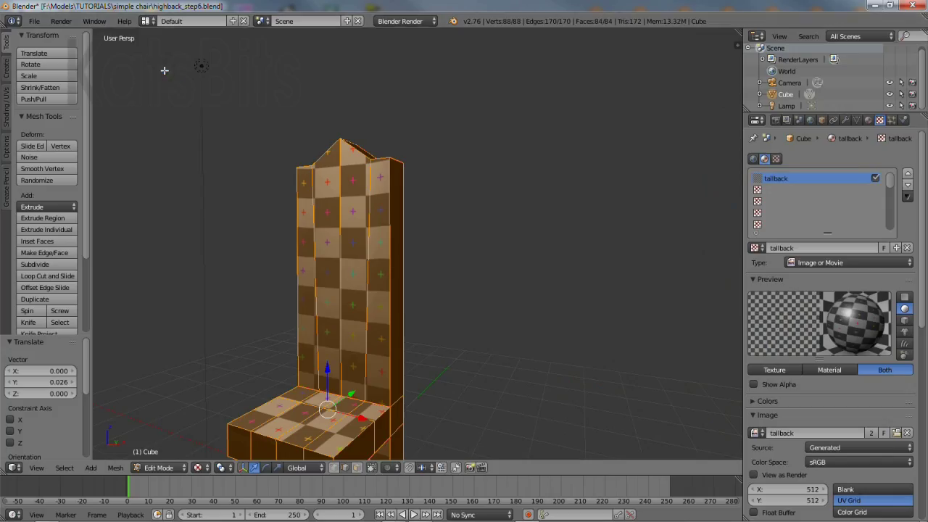
pyautogui.moveTo(348, 309); pyautogui.dragTo(345, 258, button='middle')
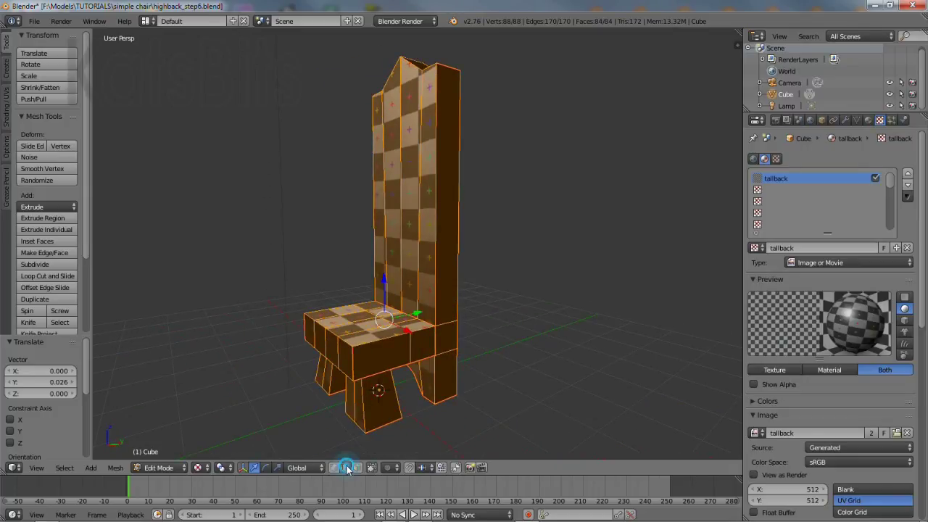
pyautogui.moveTo(435, 181); pyautogui.dragTo(469, 119, button='middle')
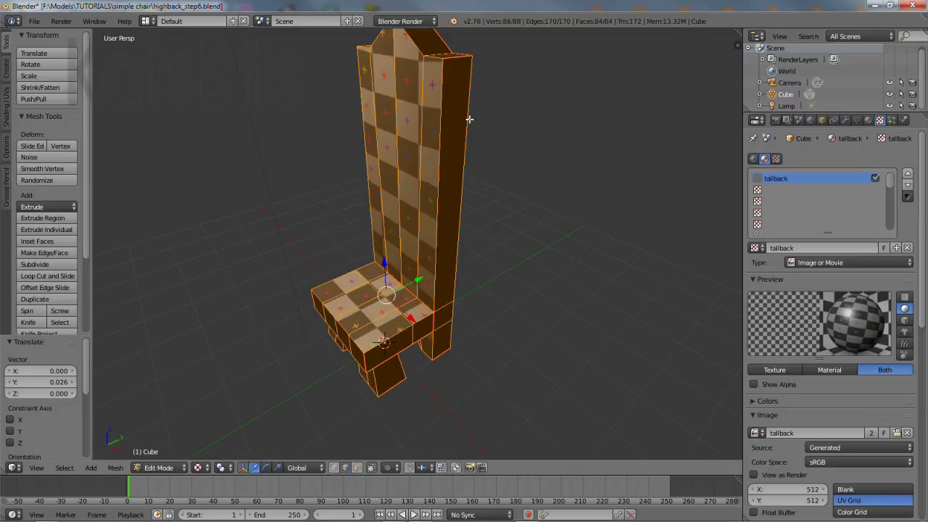
pyautogui.rightClick(462, 58)
pyautogui.moveTo(428, 94); pyautogui.dragTo(456, 308, button='middle')
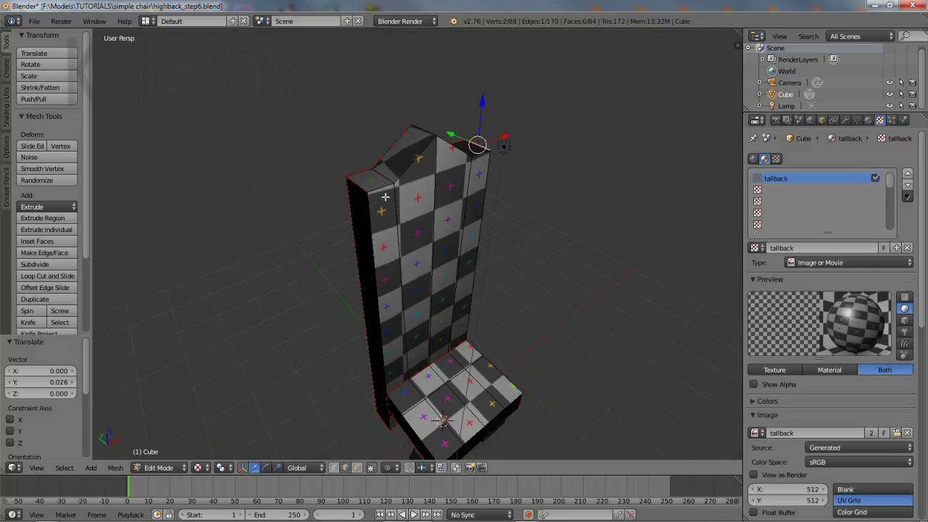
pyautogui.keyDown('shift'); pyautogui.rightClick(353, 182); pyautogui.keyUp('shift')
pyautogui.click(277, 468)
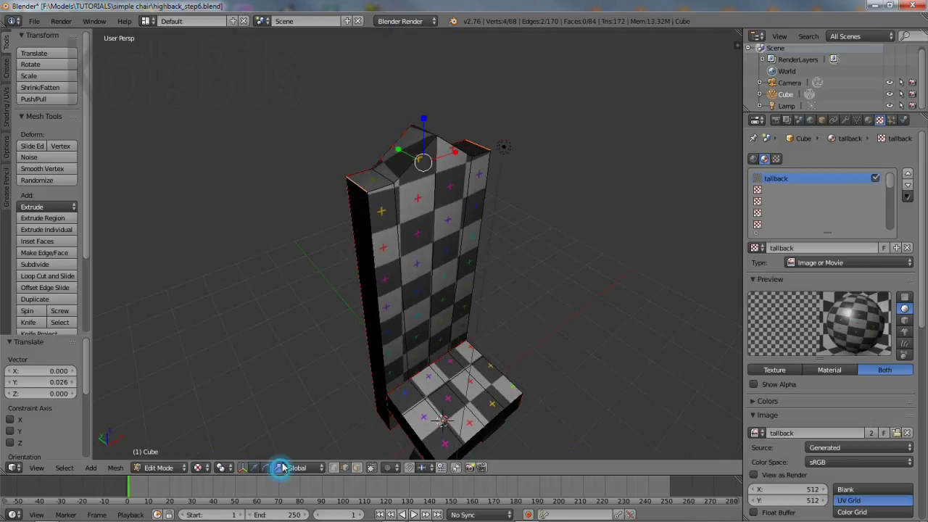
pyautogui.moveTo(459, 152); pyautogui.dragTo(464, 152)
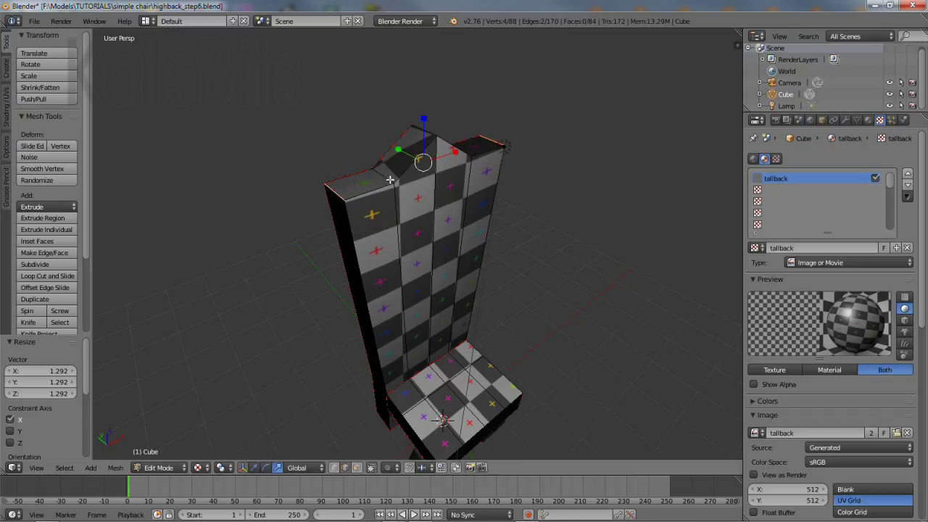
# - Widen the right-side top edges of the chair back along X
pyautogui.rightClick(394, 166)
pyautogui.moveTo(393, 166); pyautogui.dragTo(435, 161, button='middle')
pyautogui.keyDown('shift'); pyautogui.rightClick(437, 163); pyautogui.keyUp('shift')
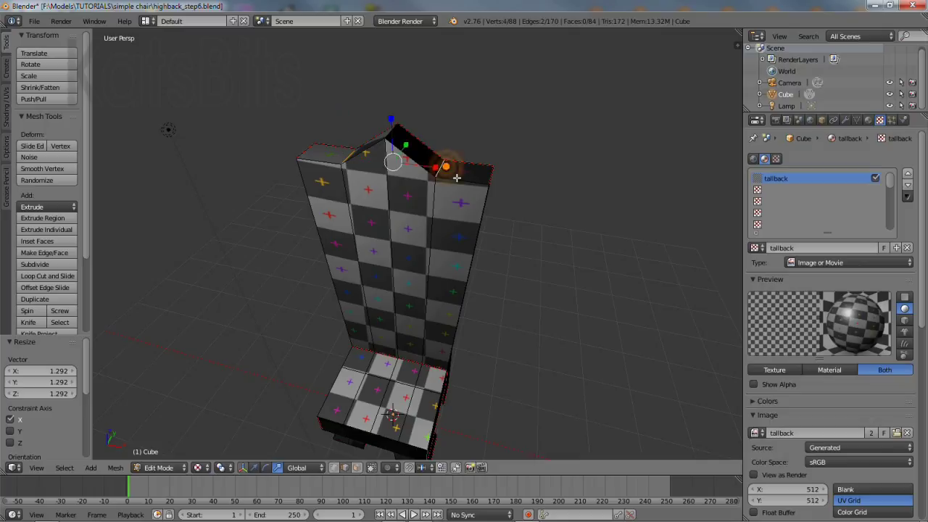
pyautogui.moveTo(437, 168); pyautogui.dragTo(450, 167)
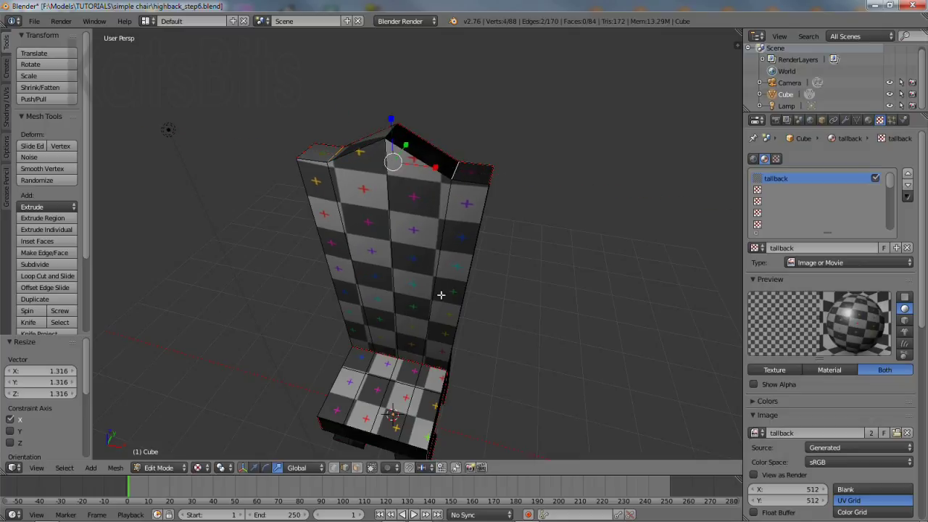
pyautogui.moveTo(450, 167); pyautogui.dragTo(452, 248, button='middle')
# - Add a loop cut partway up the back and narrow it to 0.873 on X
pyautogui.click(62, 276)
pyautogui.click(352, 297)
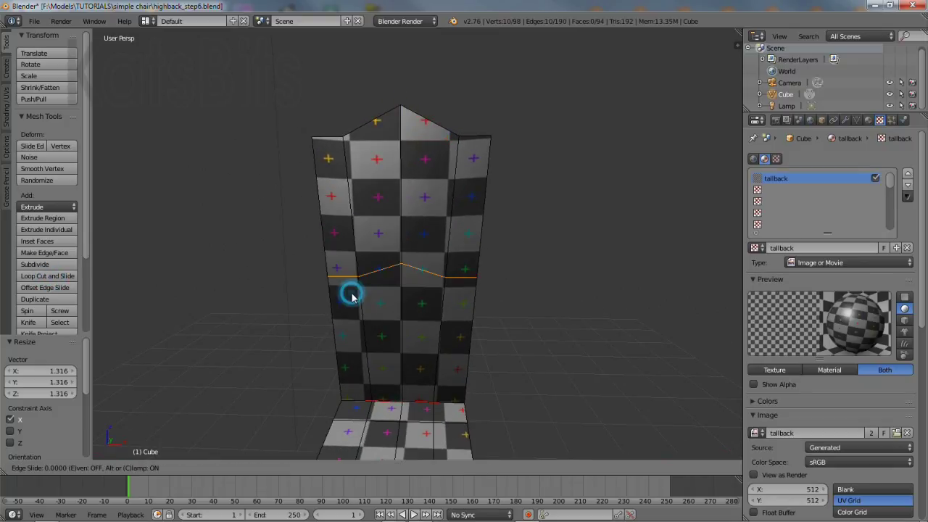
pyautogui.click(373, 325)
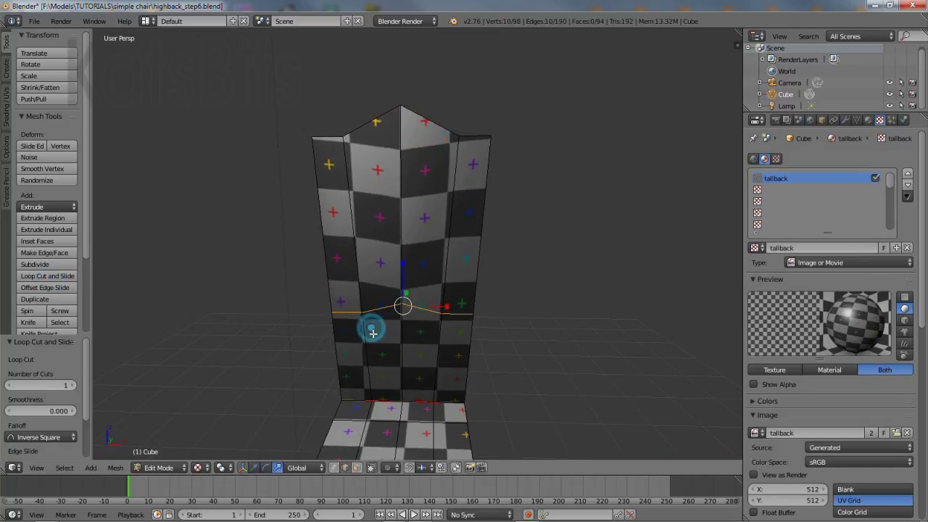
pyautogui.press('s')
pyautogui.press('x')
pyautogui.click(439, 309)
# - Lower both top corners of the back by 0.147 on Z, then return to Object Mode
pyautogui.moveTo(439, 309); pyautogui.dragTo(465, 170, button='middle')
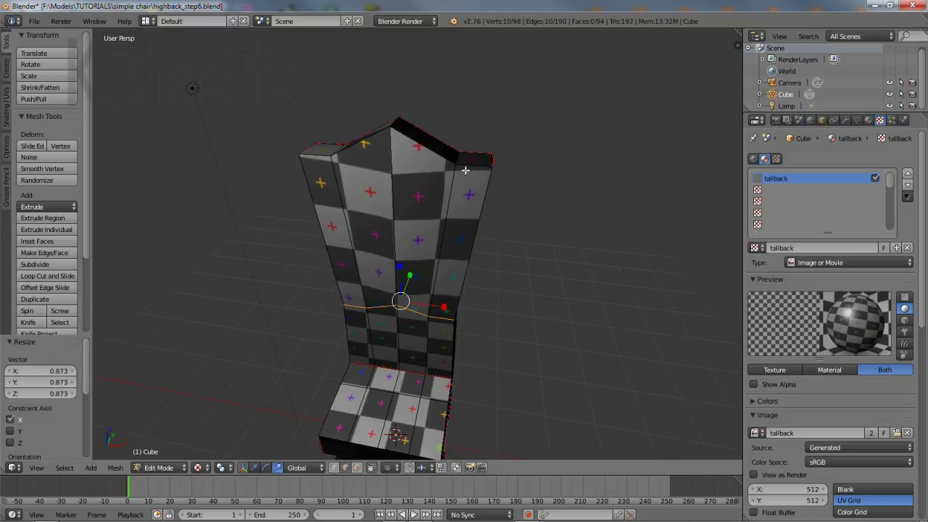
pyautogui.rightClick(493, 157)
pyautogui.keyDown('shift'); pyautogui.rightClick(307, 145); pyautogui.keyUp('shift')
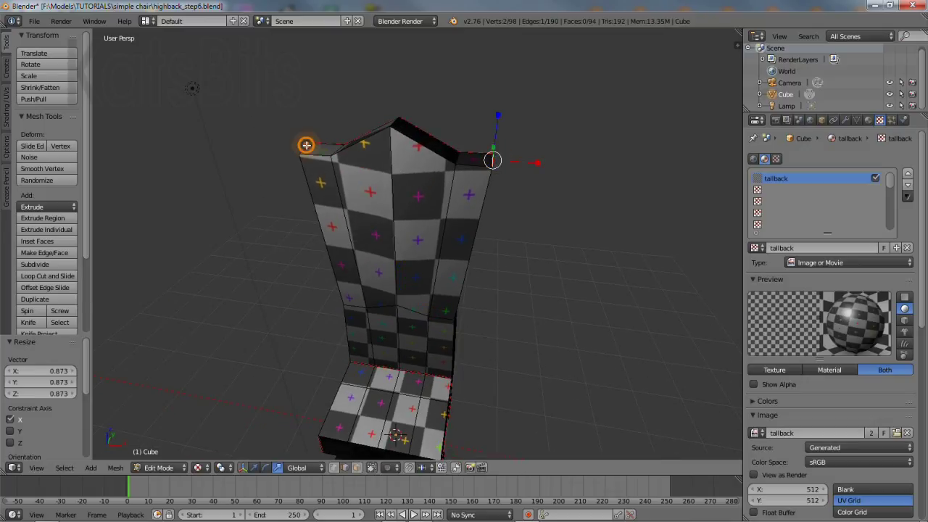
pyautogui.click(255, 467)
pyautogui.moveTo(394, 107); pyautogui.dragTo(397, 133)
pyautogui.moveTo(397, 133)
pyautogui.mouseDown(button='middle')
pyautogui.moveTo(379, 270)
pyautogui.moveTo(442, 261)
pyautogui.mouseUp(button='middle')
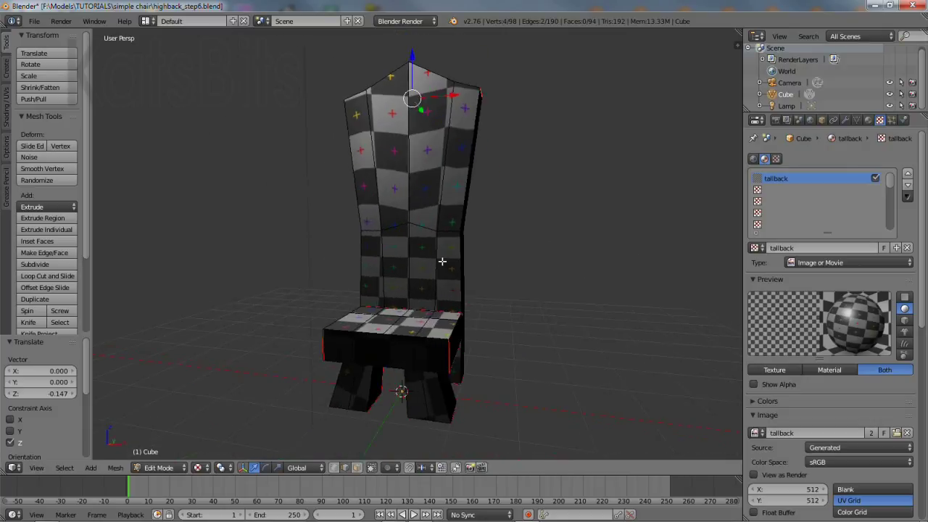
pyautogui.click(157, 453)
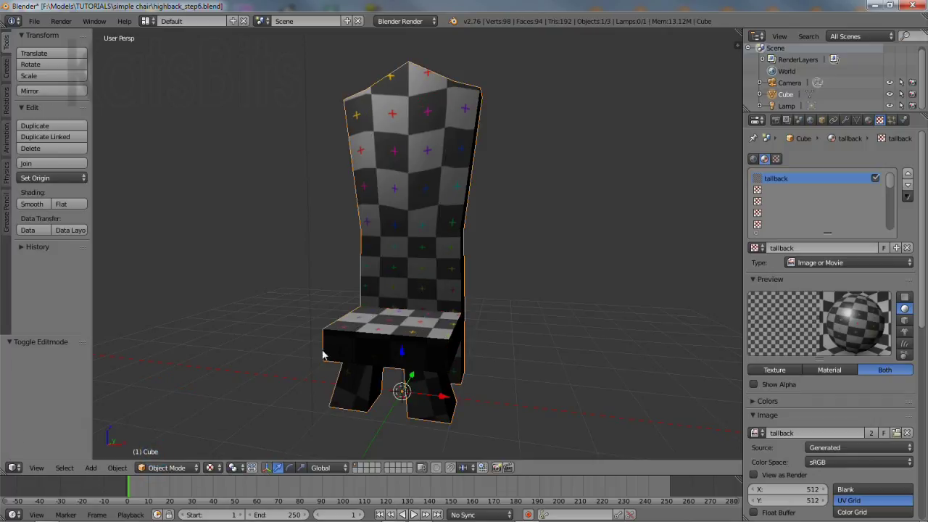
# - Switch to the UV Editing layout with the chair in Edit Mode
pyautogui.click(146, 21)
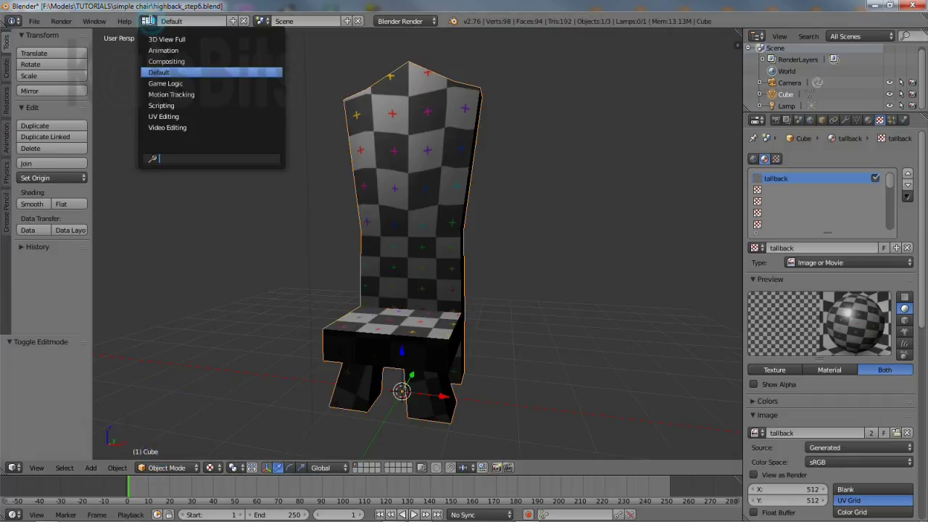
pyautogui.click(158, 116)
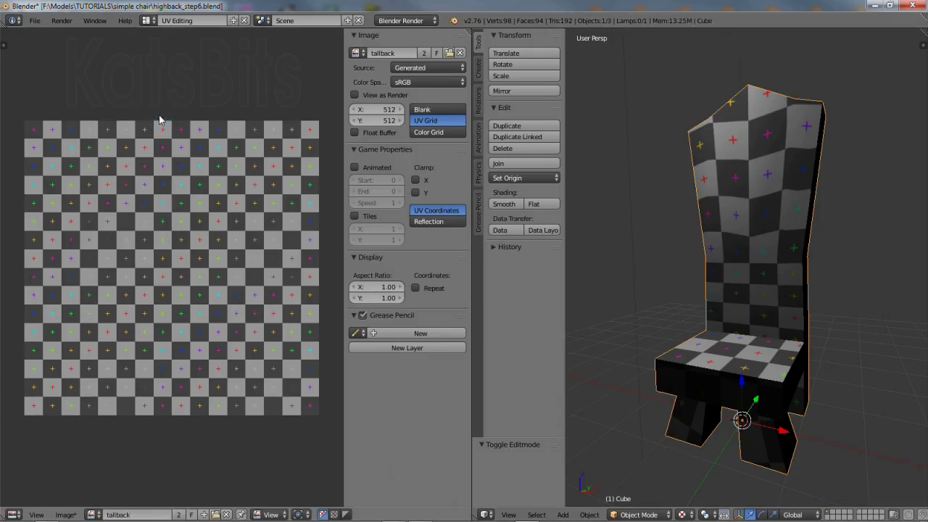
pyautogui.click(677, 513)
pyautogui.click(643, 489)
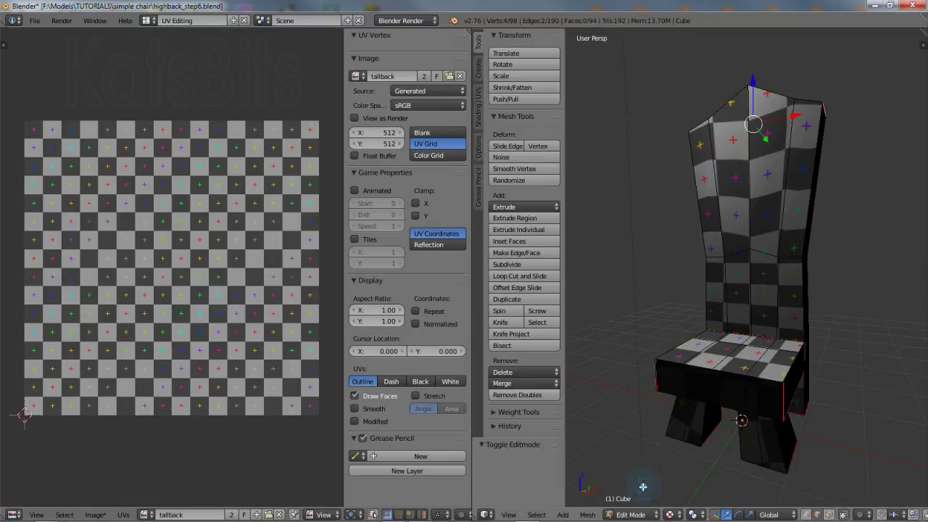
# - Select the whole chair mesh with (De)select All applied twice
pyautogui.click(538, 515)
pyautogui.click(533, 500)
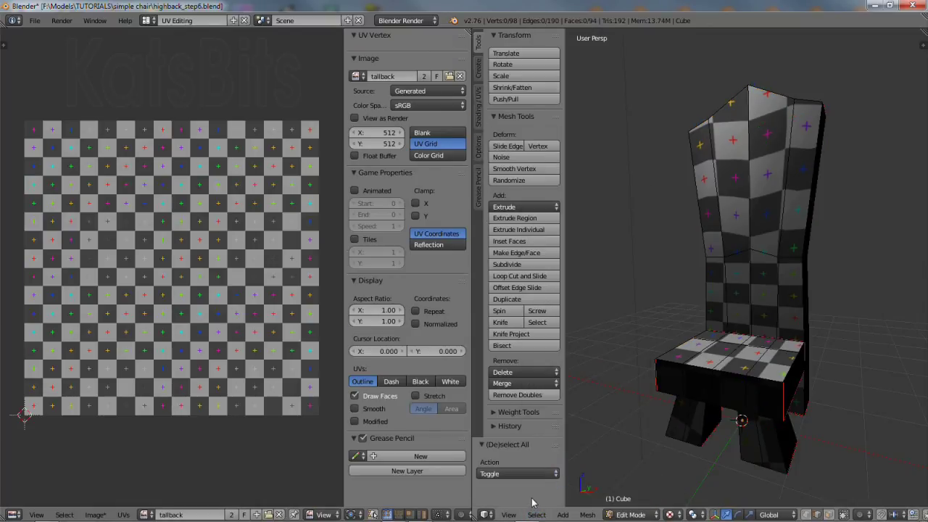
pyautogui.click(537, 515)
pyautogui.click(553, 474)
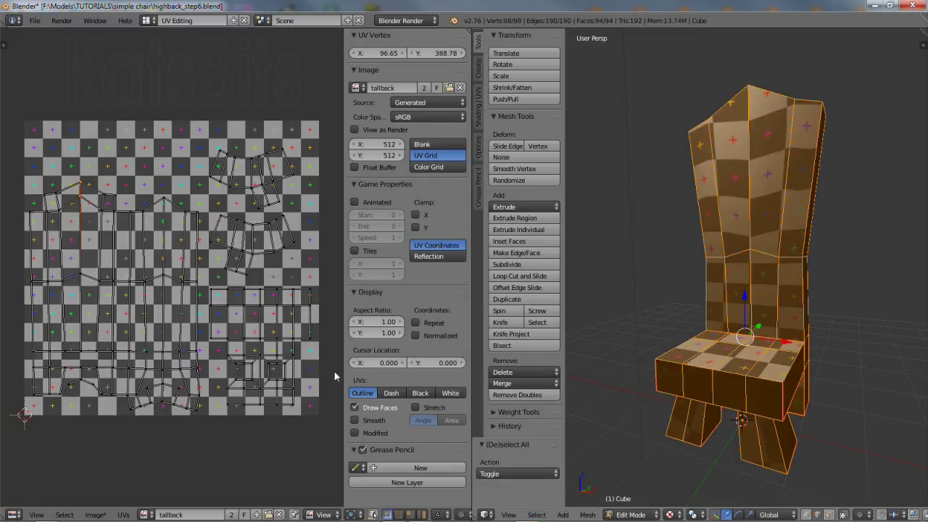